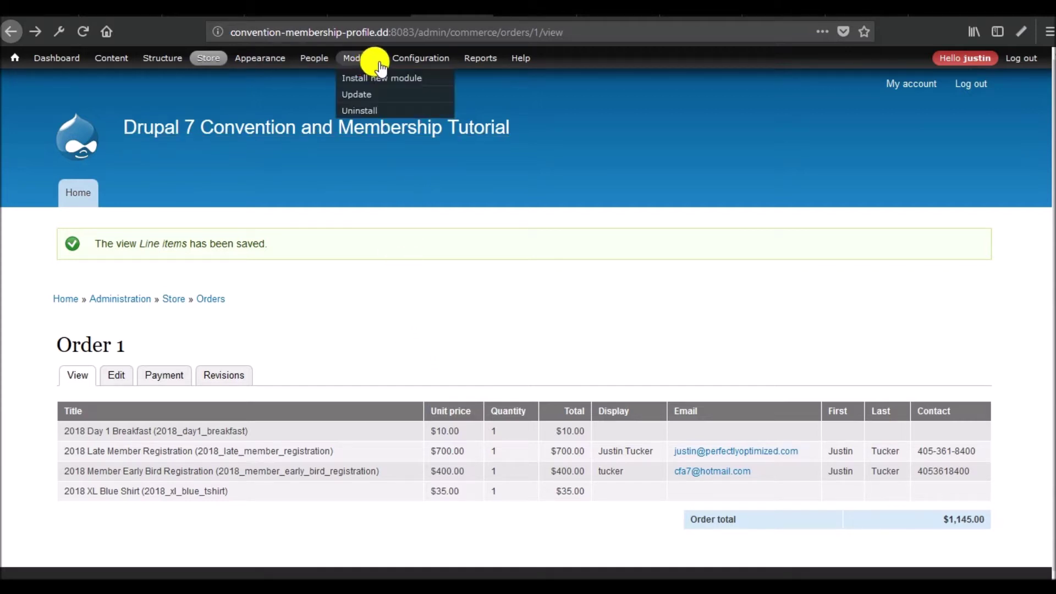
Step: In the account settings, add the existing text field field_first_name (First Name) to the user fields
left_click(412, 63)
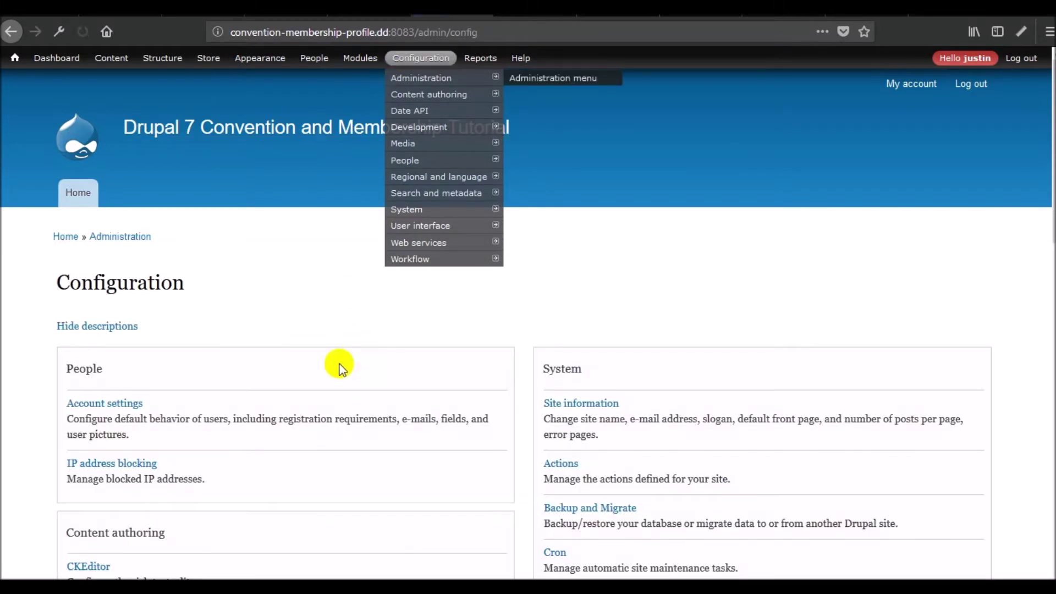
left_click(96, 407)
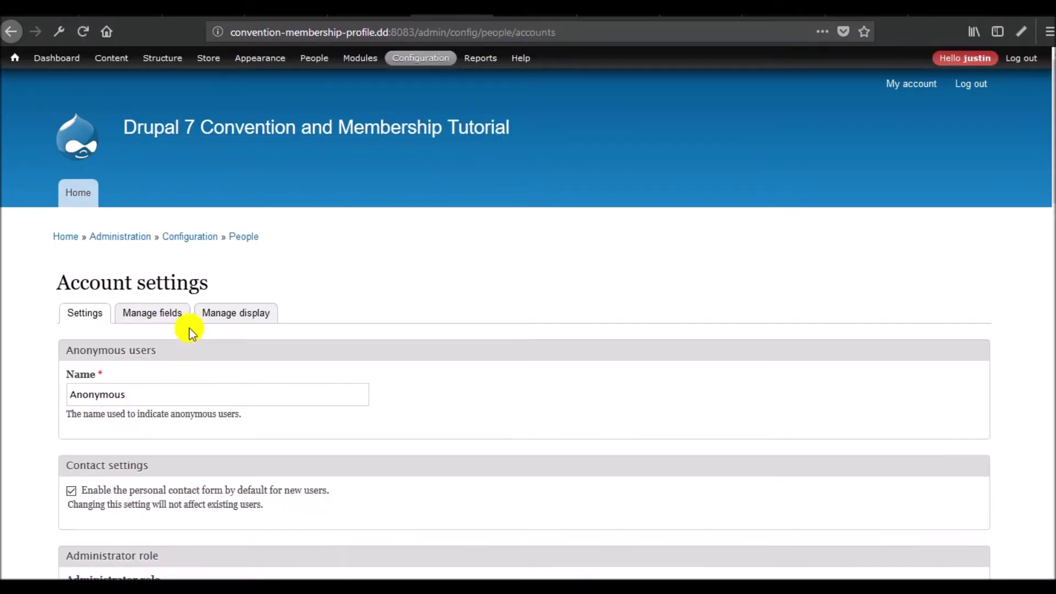
left_click(172, 318)
scroll(381, 325, "down", 3)
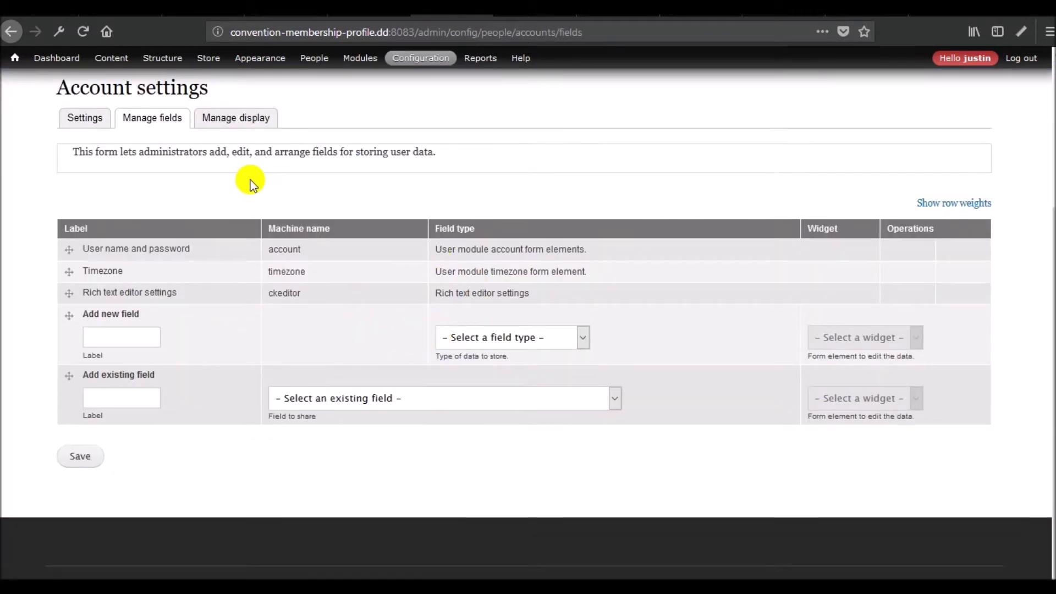
left_click(345, 403)
scroll(404, 275, "down", 4)
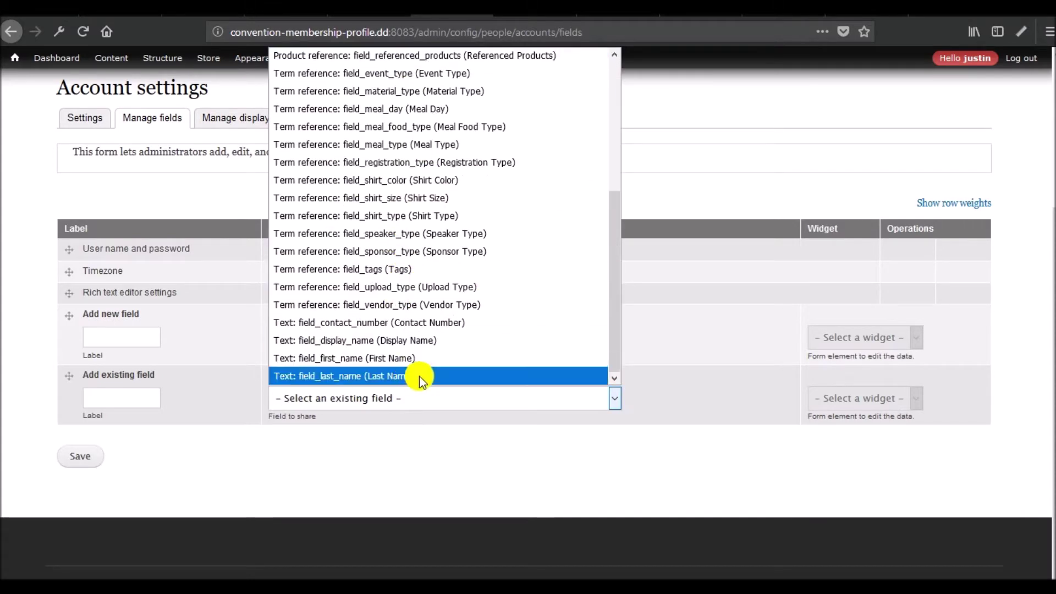
left_click(372, 357)
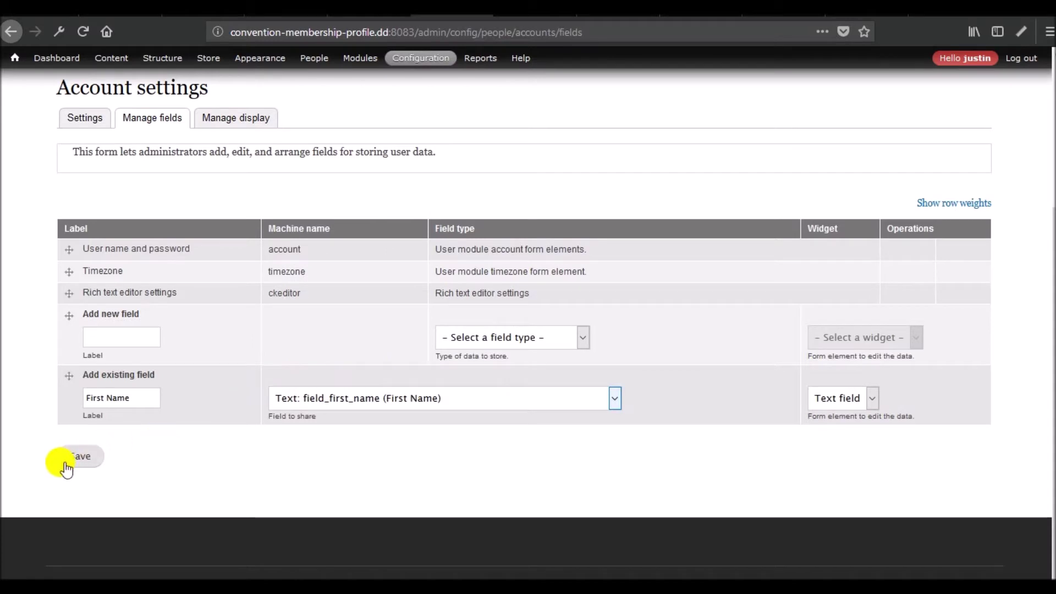
left_click(82, 461)
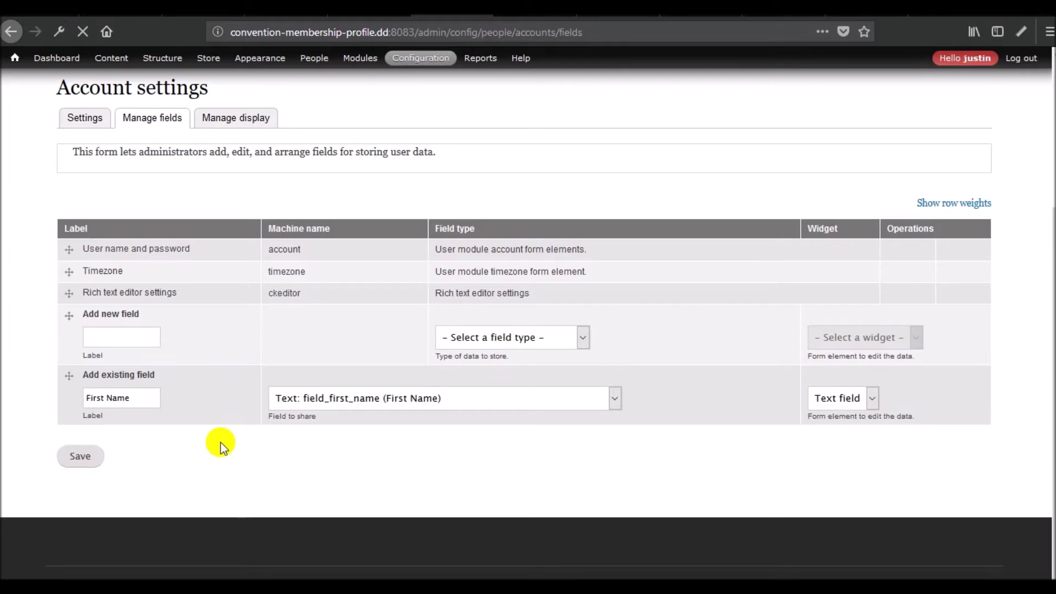
Step: Make the First Name user field required and displayed on the user registration form, and save its settings
scroll(220, 443, "down", 10)
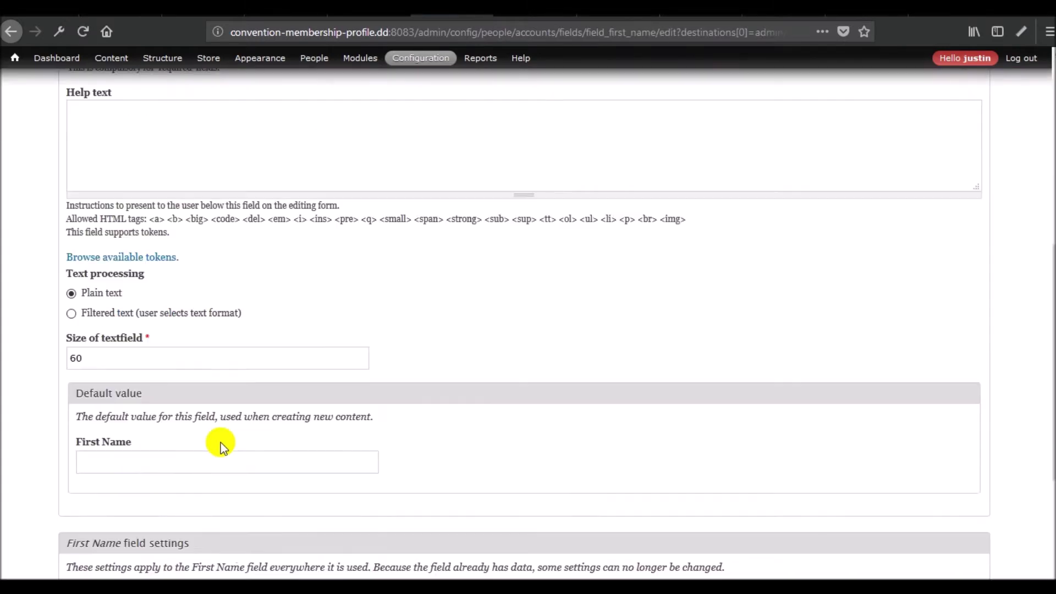
scroll(220, 443, "down", 4)
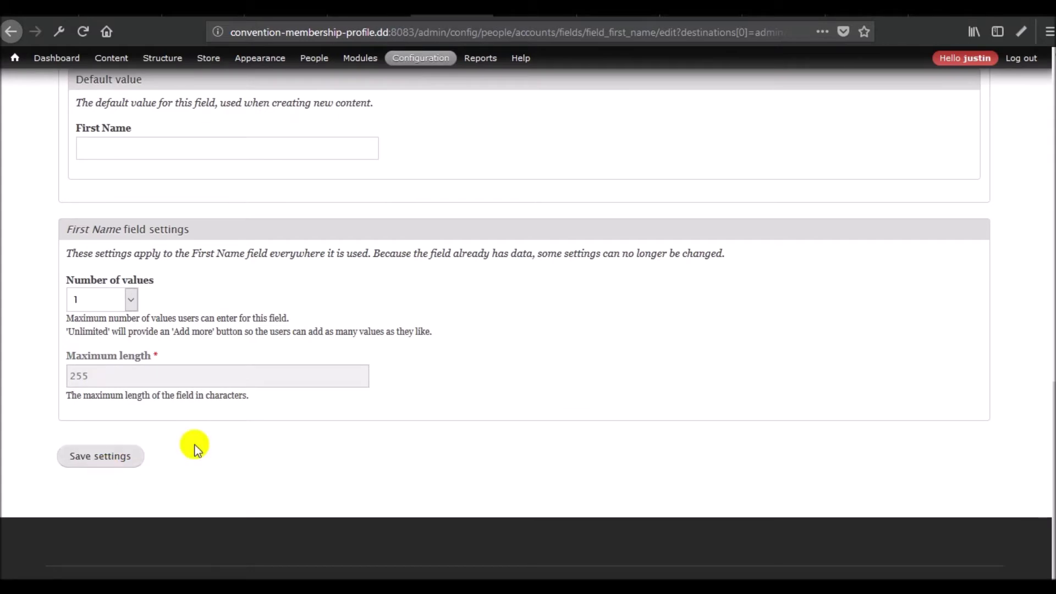
scroll(269, 427, "up", 10)
scroll(269, 427, "up", 3)
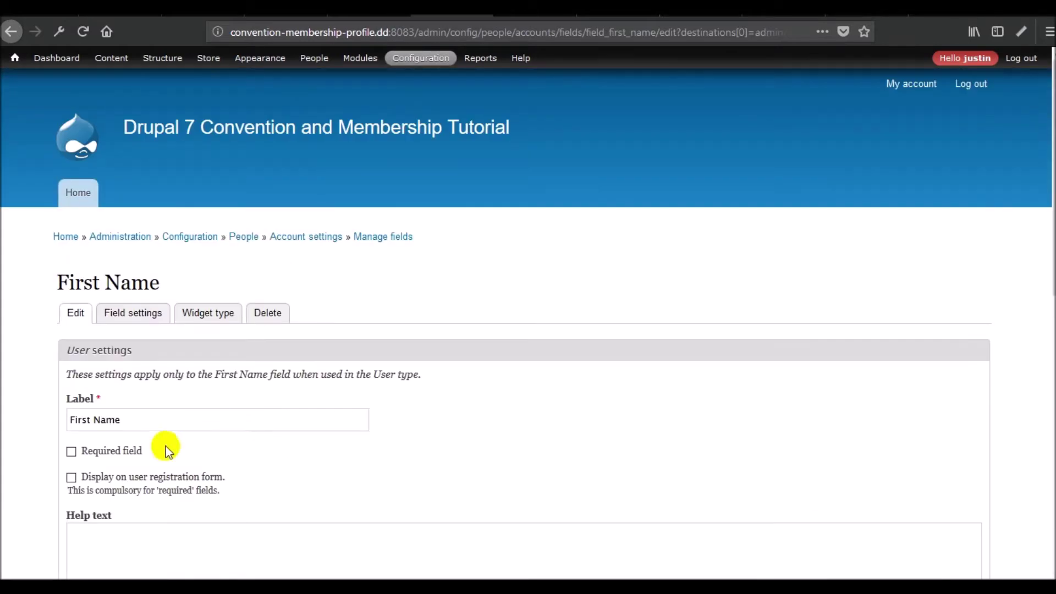
left_click(119, 479)
left_click(106, 450)
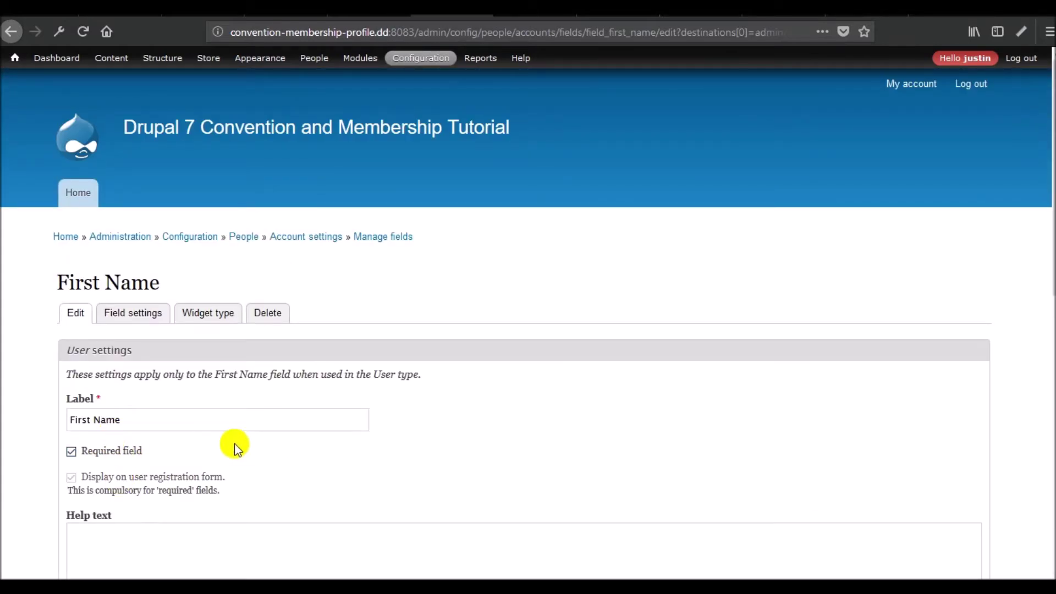
scroll(236, 439, "down", 10)
left_click(86, 461)
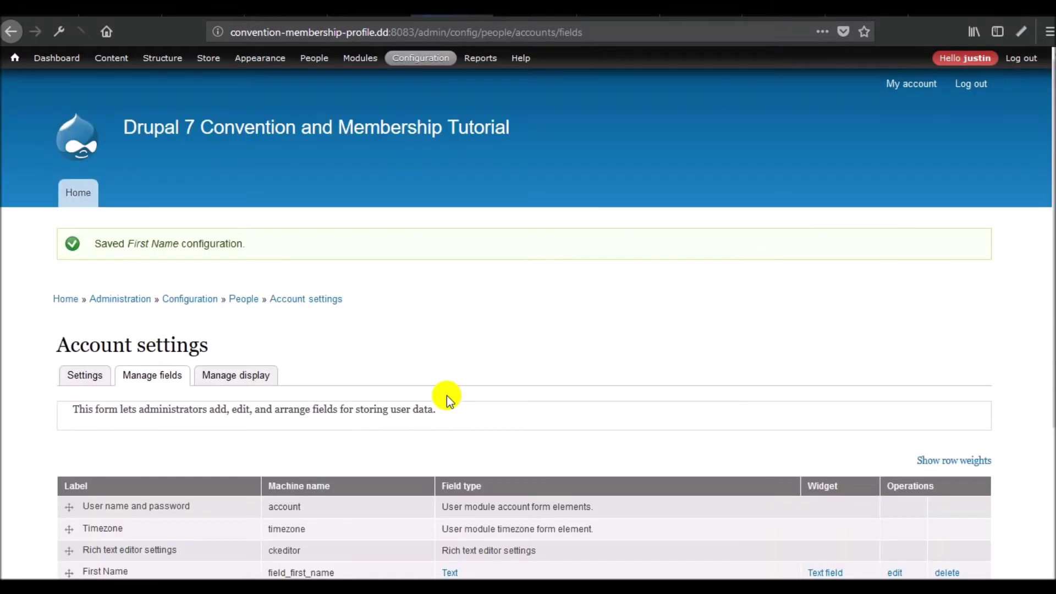
Step: Add the existing text field field_last_name (Last Name) to the user account fields
scroll(385, 330, "down", 5)
left_click(324, 405)
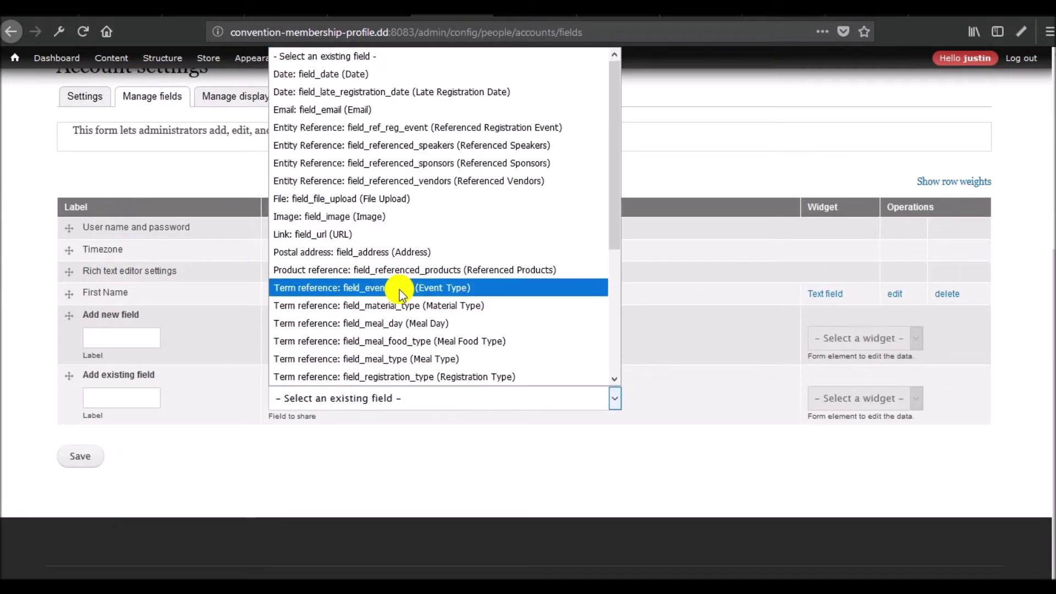
scroll(399, 289, "down", 4)
left_click(399, 376)
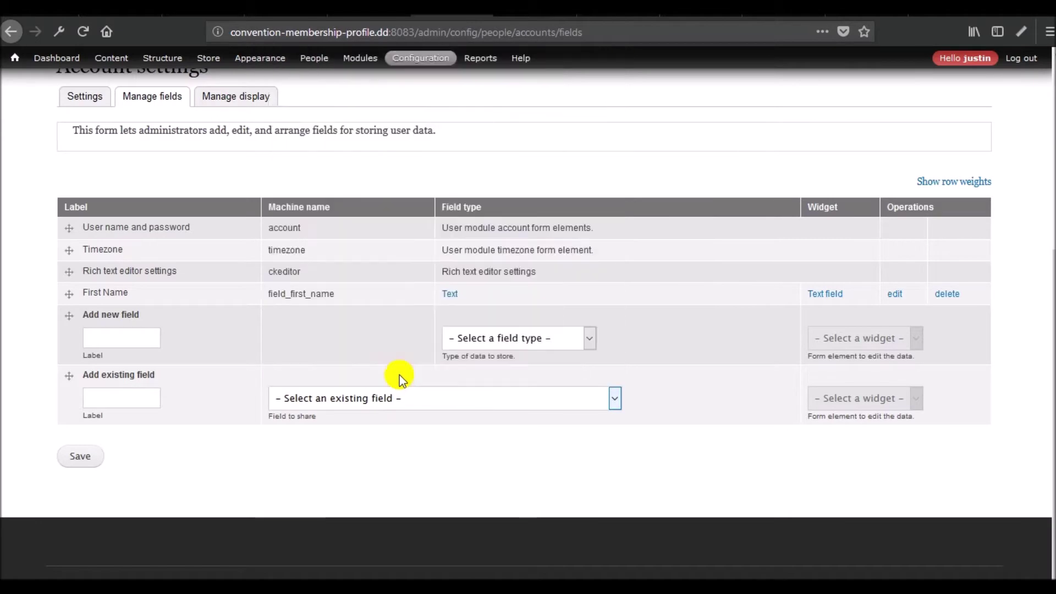
left_click(65, 461)
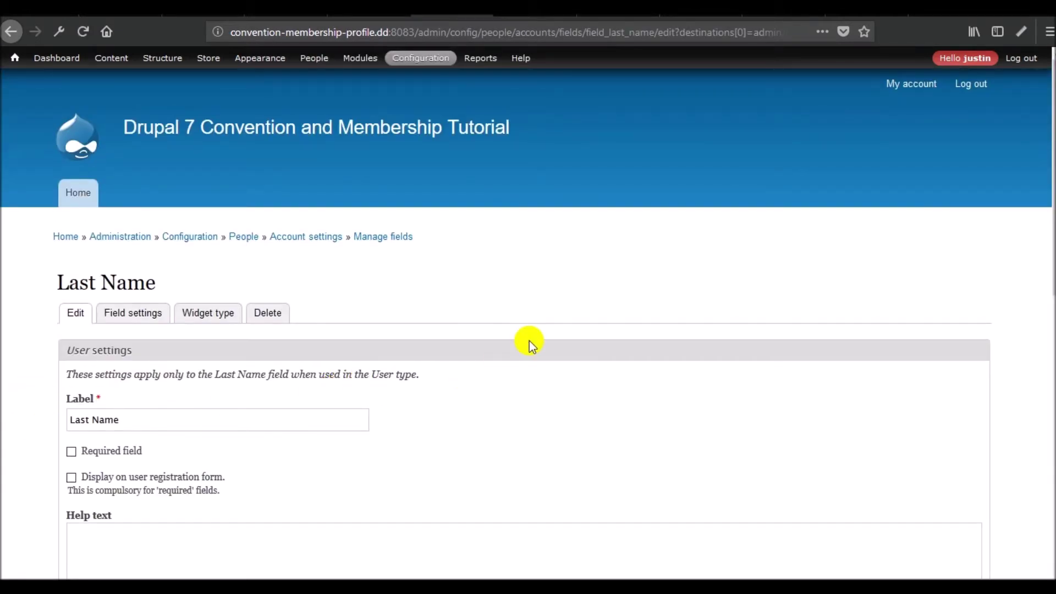
Step: Make the Last Name user field required and save its settings
scroll(529, 341, "down", 8)
scroll(499, 334, "up", 3)
scroll(450, 326, "up", 3)
left_click(109, 280)
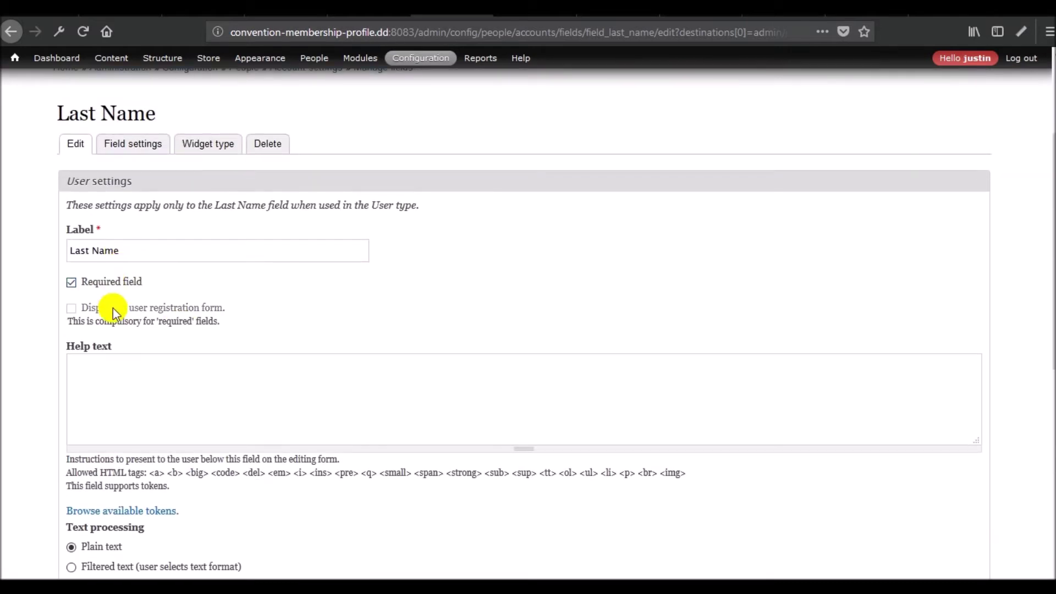
left_click(112, 284)
left_click(118, 283)
scroll(276, 290, "down", 10)
left_click(104, 463)
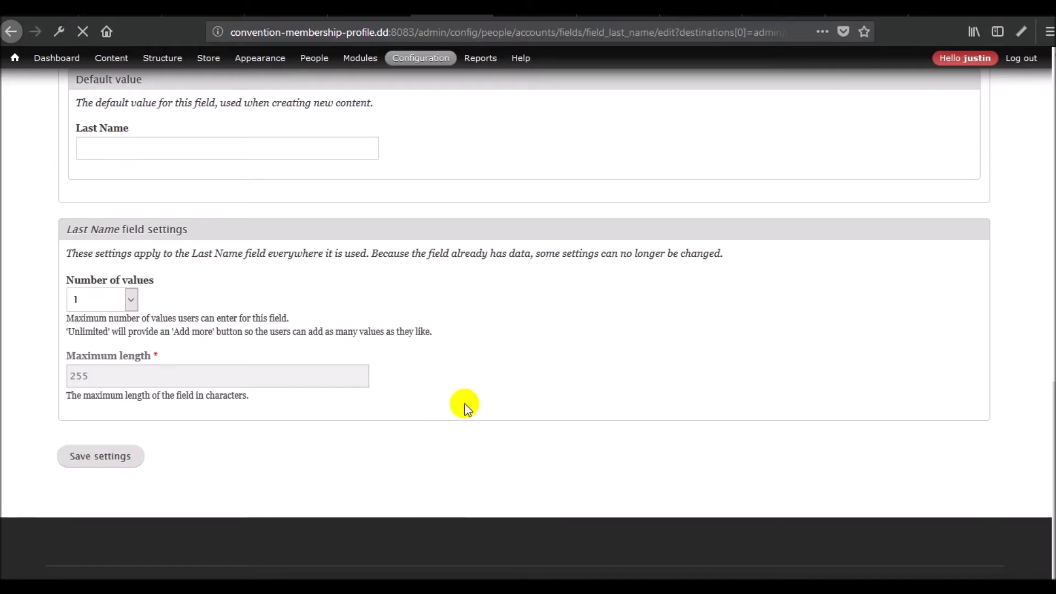
scroll(481, 276, "down", 3)
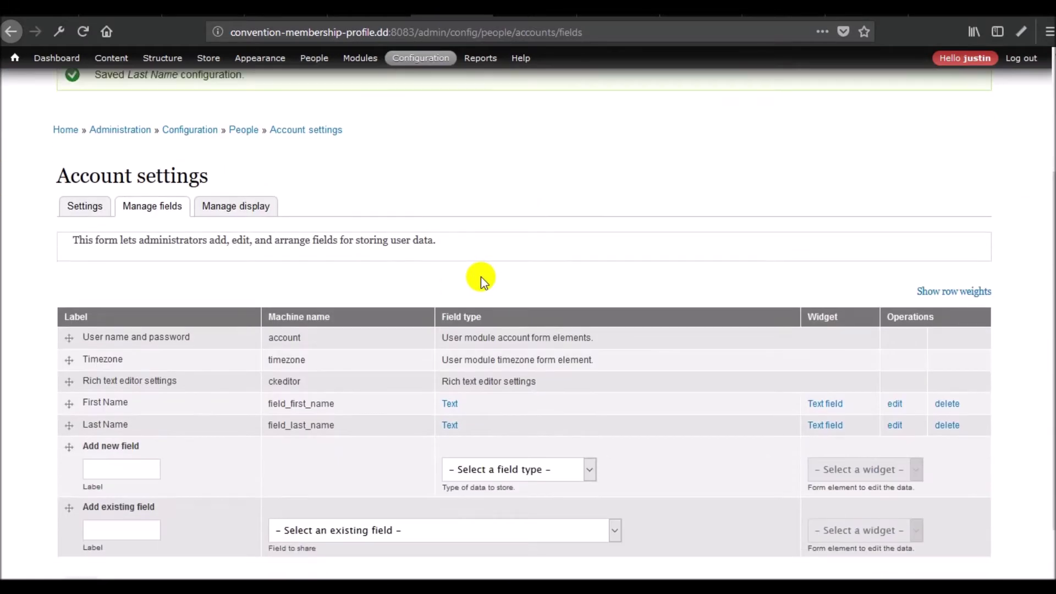
scroll(458, 258, "up", 3)
Step: Add a new user role named "member" to the site's roles
mouse_move(310, 58)
mouse_move(319, 93)
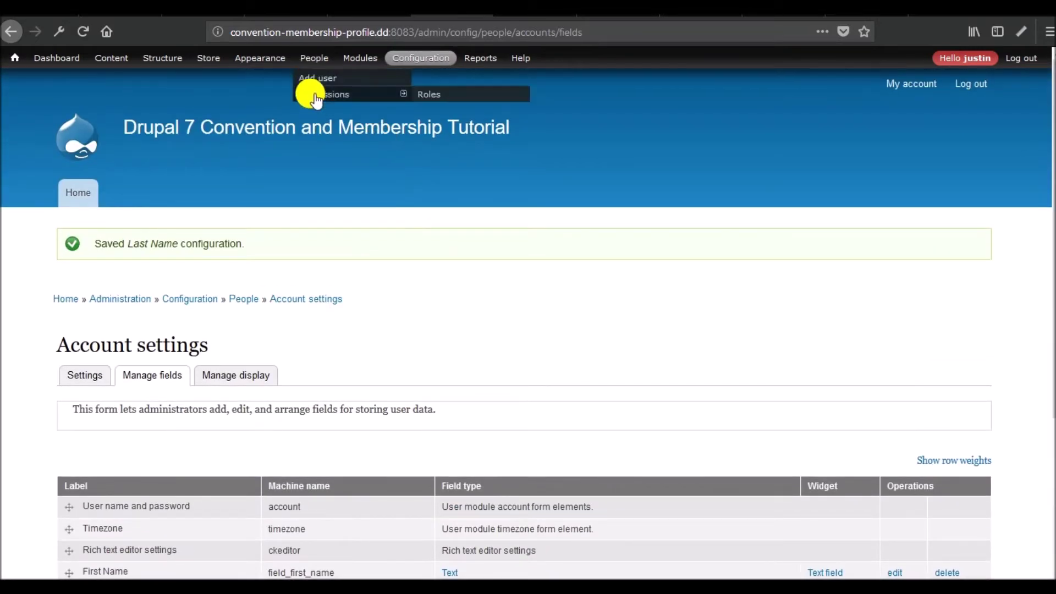
left_click(449, 99)
scroll(421, 202, "down", 4)
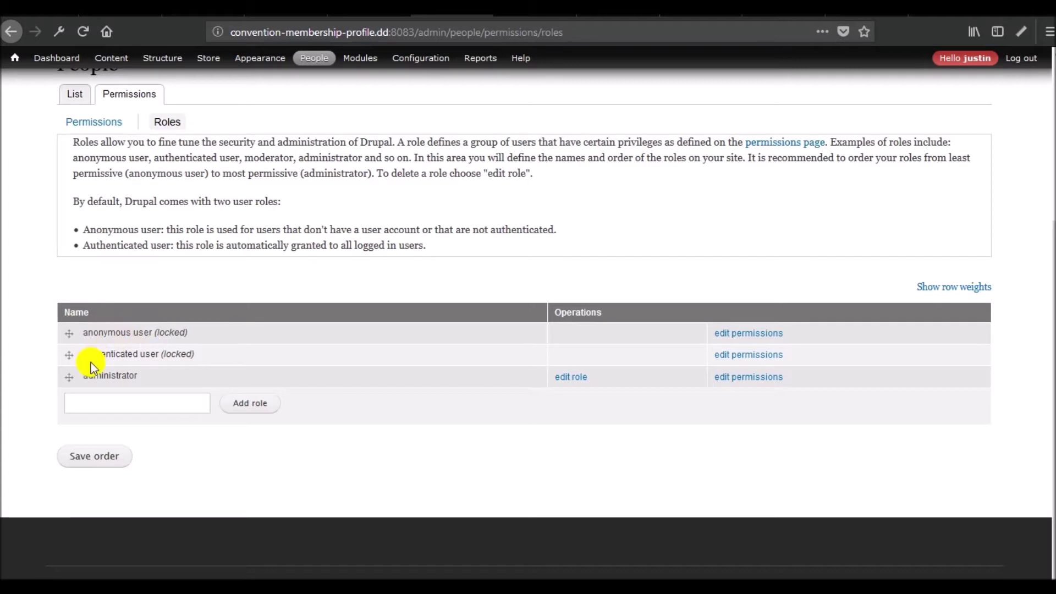
left_click_drag(87, 355, 169, 357)
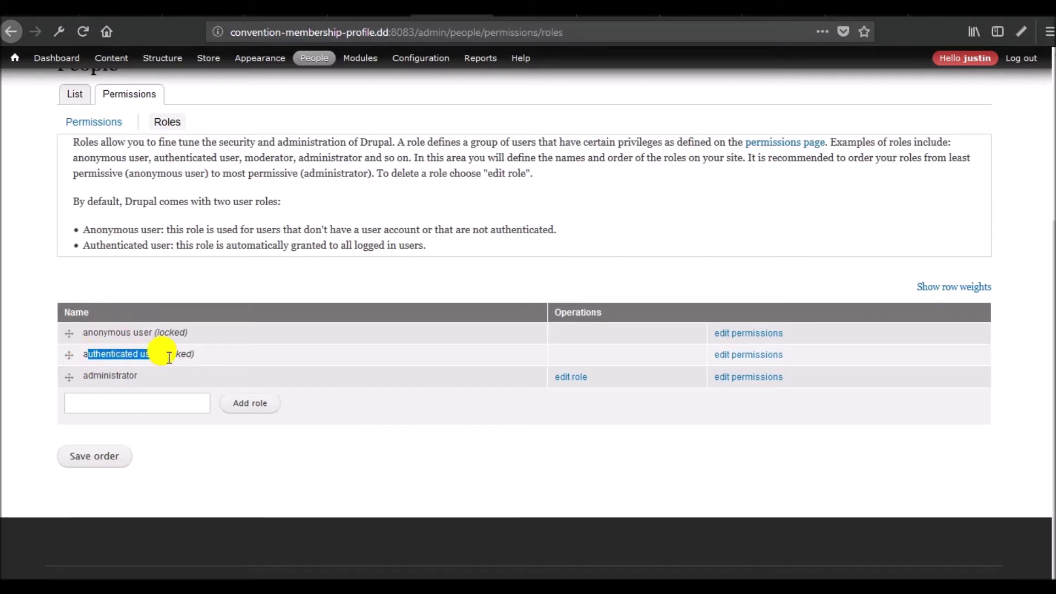
left_click(144, 383)
left_click(138, 403)
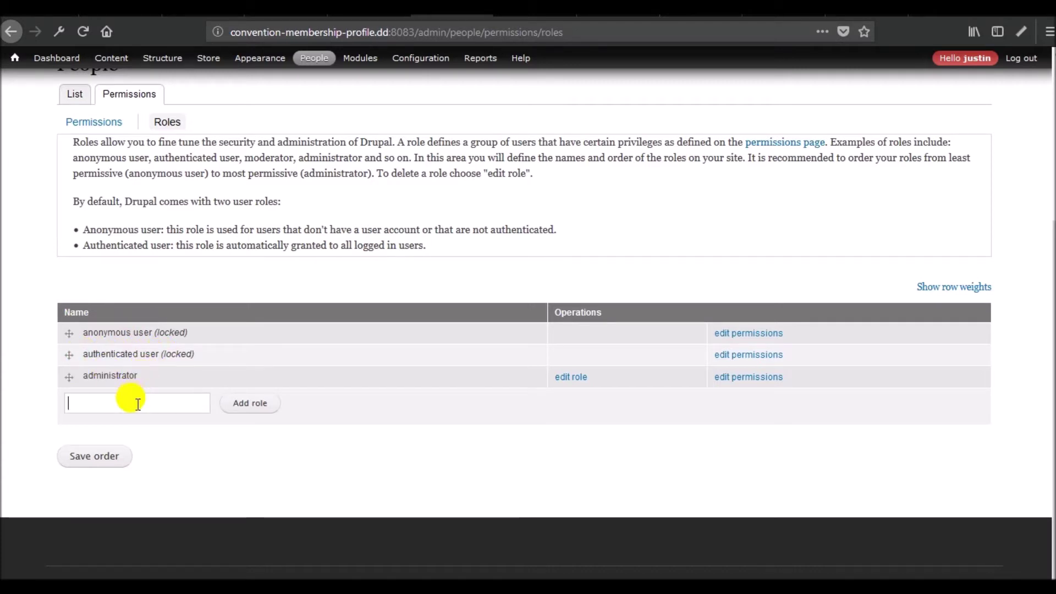
type("membe")
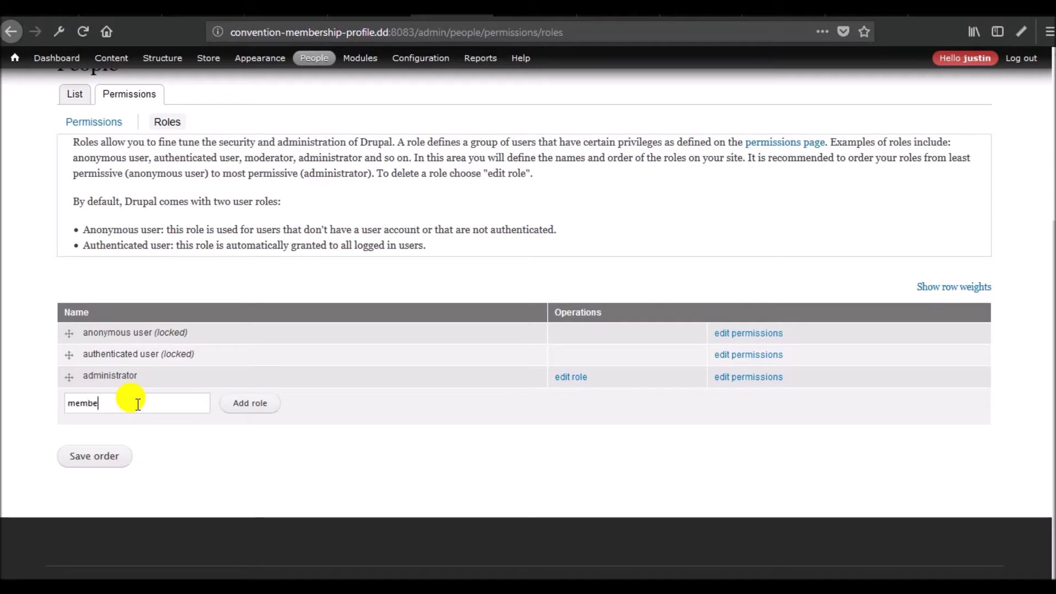
left_click(242, 403)
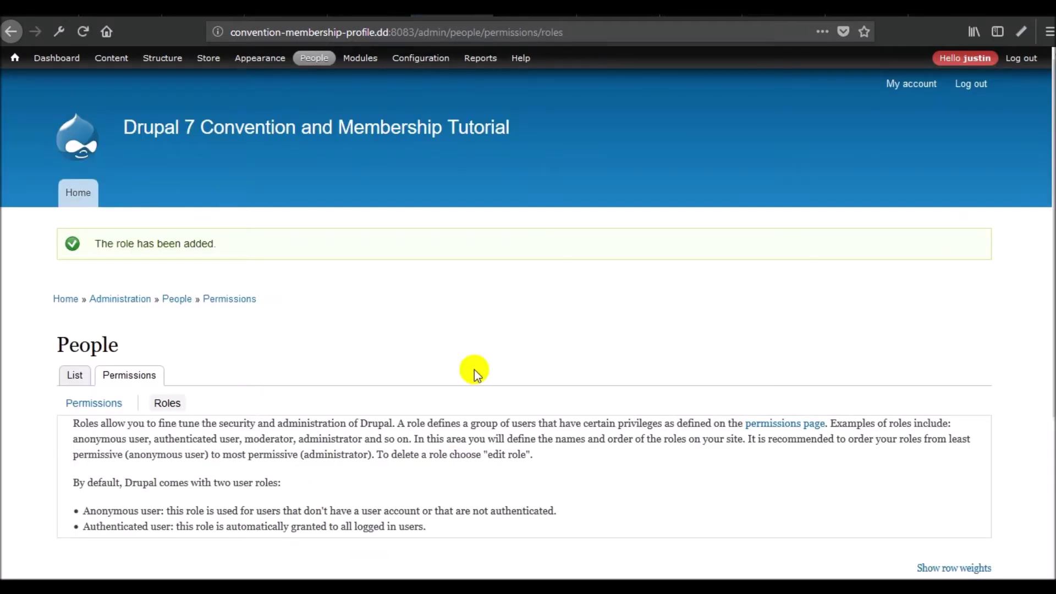
Step: Review the permissions that can be granted to the member role, and return to the roles list
scroll(474, 370, "down", 5)
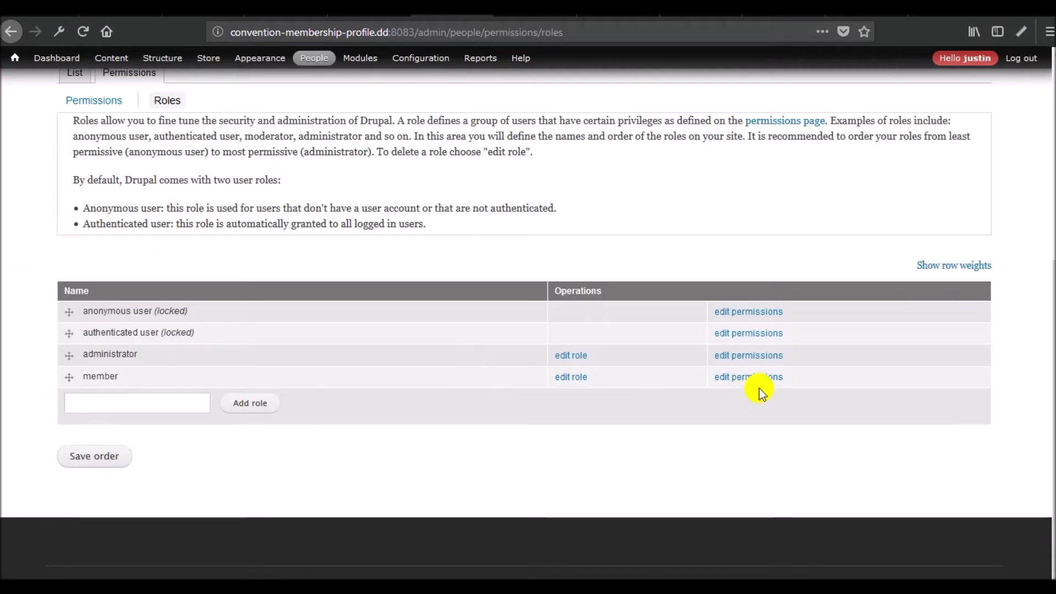
left_click(740, 381)
scroll(481, 332, "down", 4)
scroll(480, 331, "down", 20)
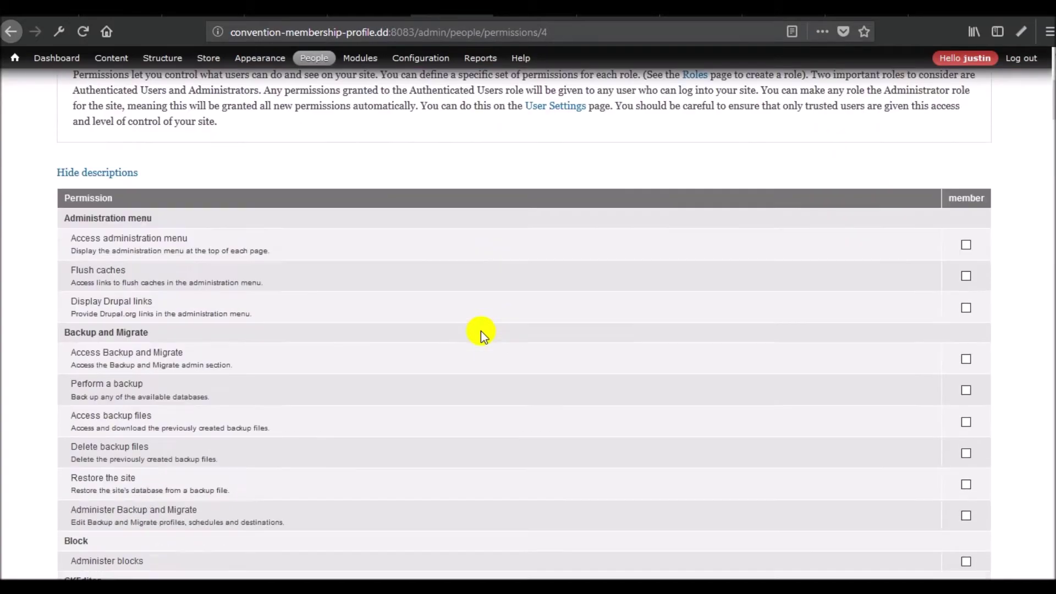
scroll(481, 331, "down", 20)
scroll(481, 331, "down", 20)
scroll(480, 331, "up", 20)
scroll(480, 331, "up", 20)
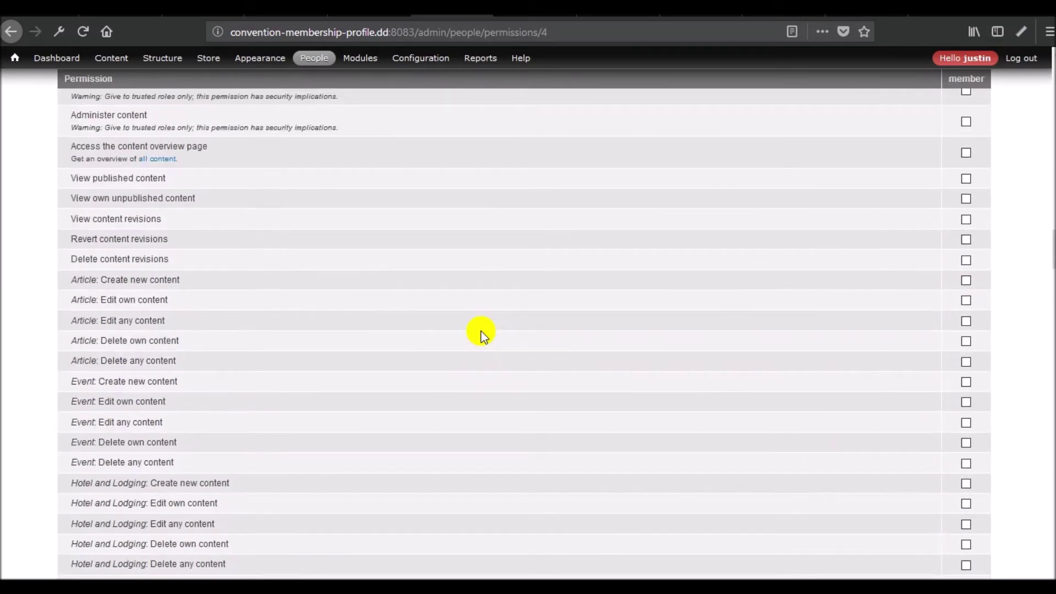
scroll(481, 331, "up", 15)
scroll(481, 331, "up", 15)
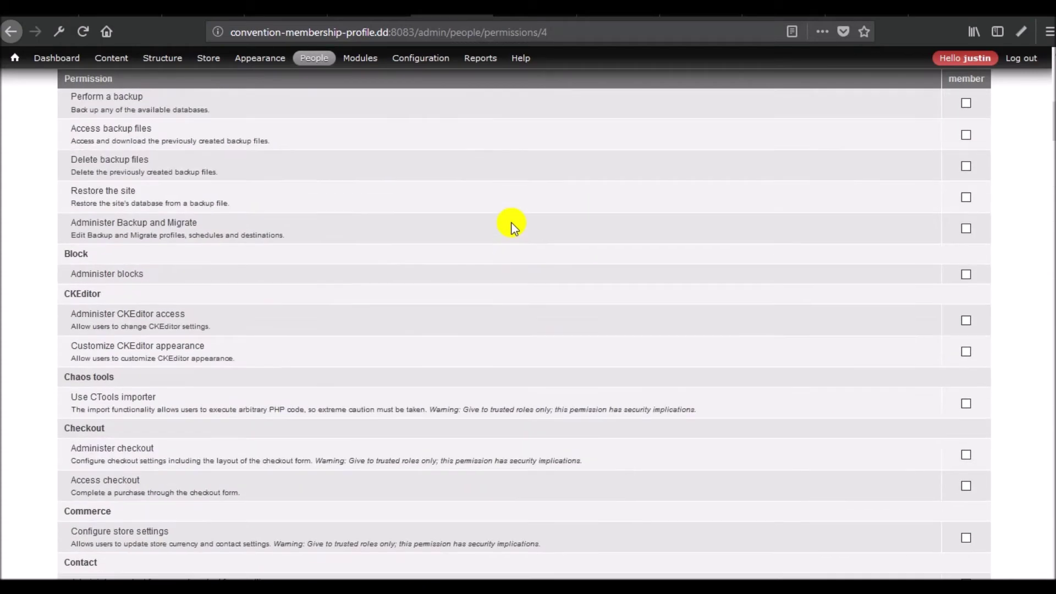
scroll(511, 225, "up", 15)
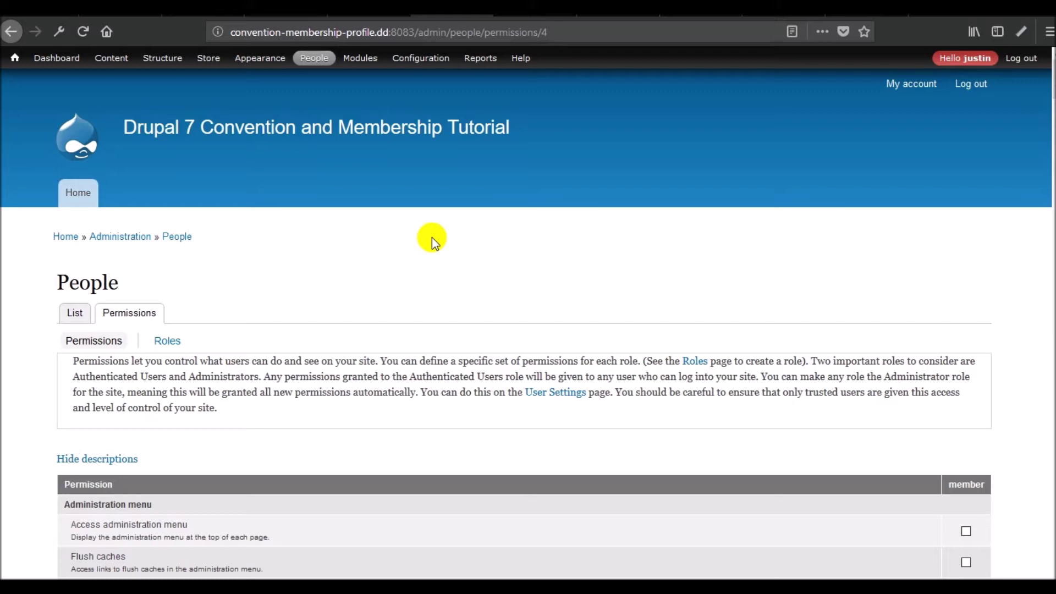
scroll(431, 237, "down", 8)
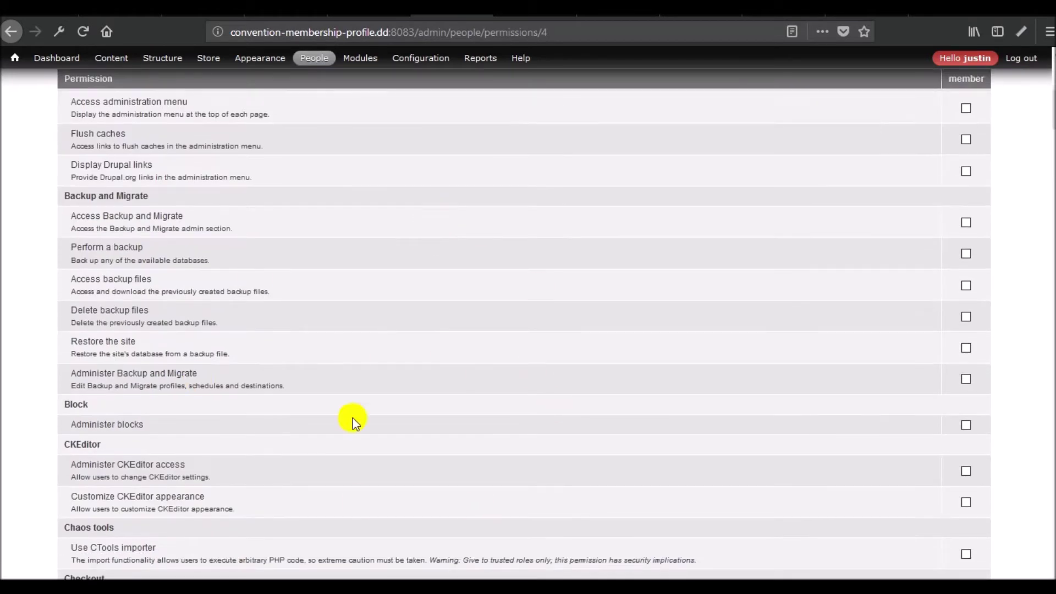
scroll(472, 385, "down", 1)
scroll(477, 379, "down", 8)
scroll(477, 378, "up", 20)
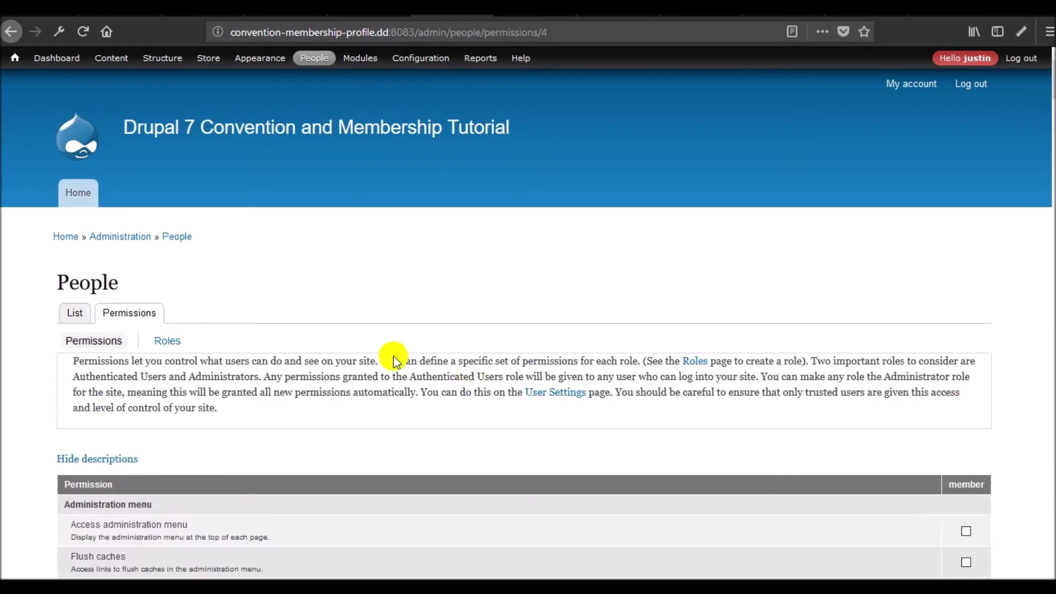
left_click(161, 343)
scroll(308, 352, "down", 4)
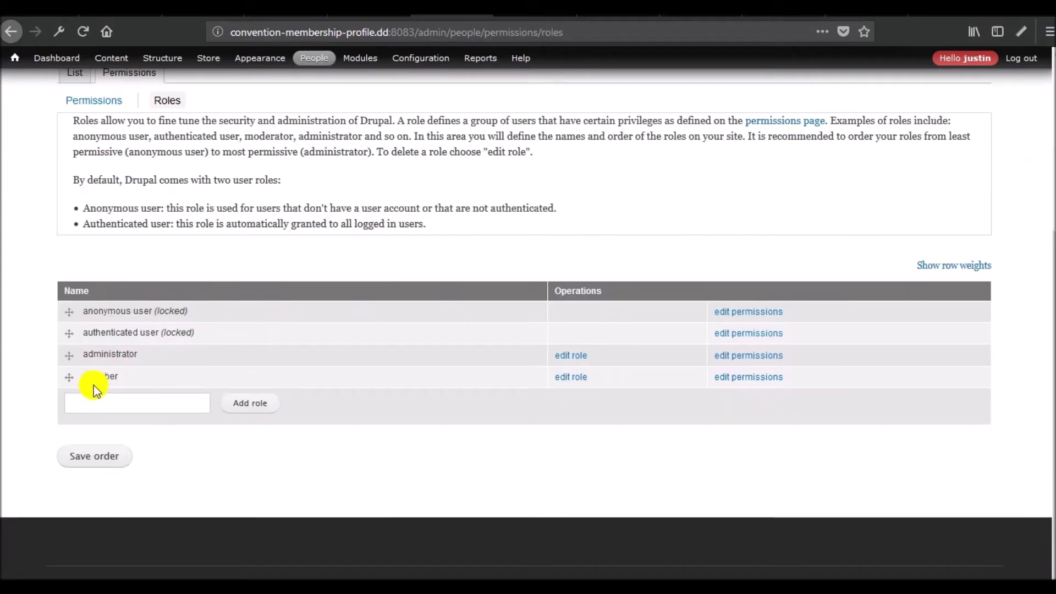
mouse_move(418, 61)
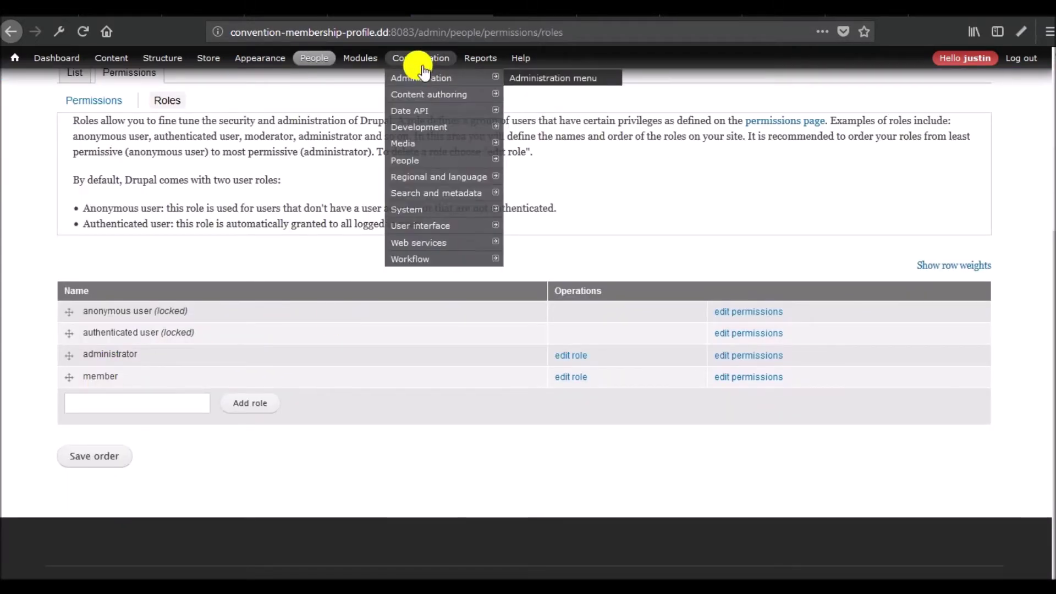
mouse_move(460, 259)
mouse_move(538, 267)
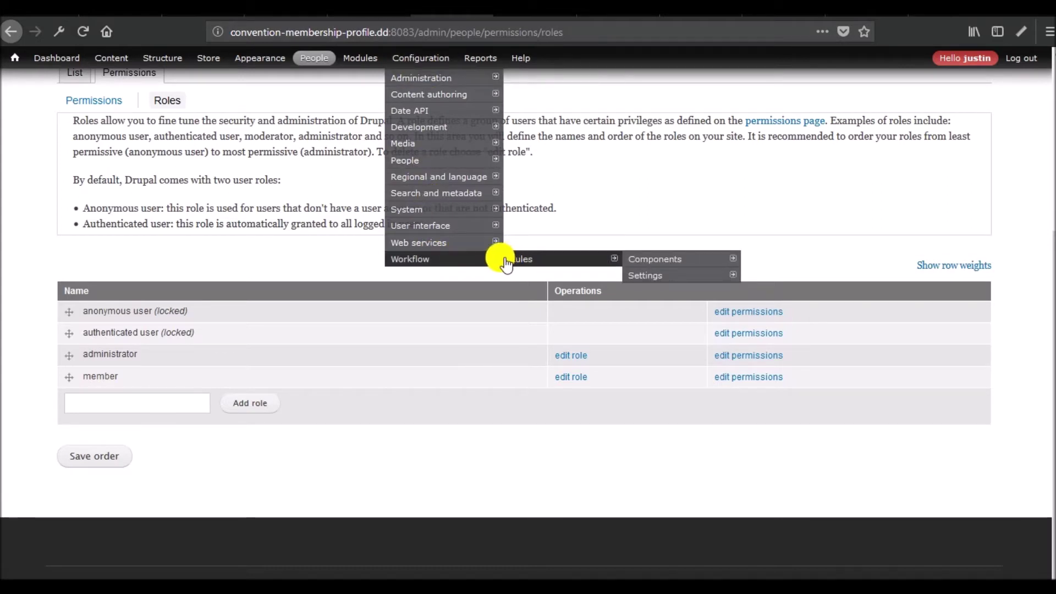
scroll(286, 258, "up", 5)
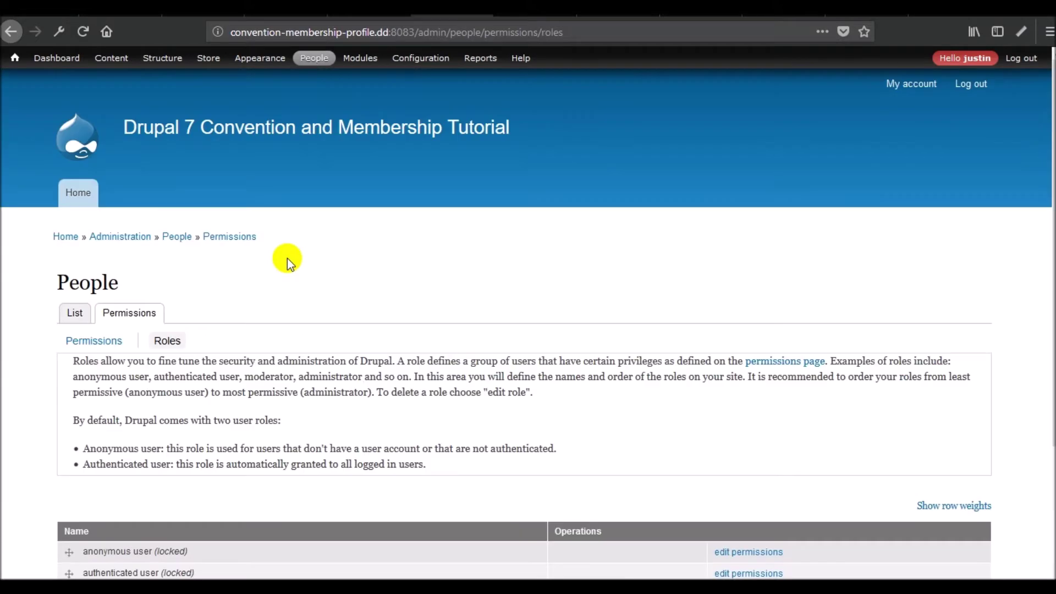
scroll(336, 269, "down", 5)
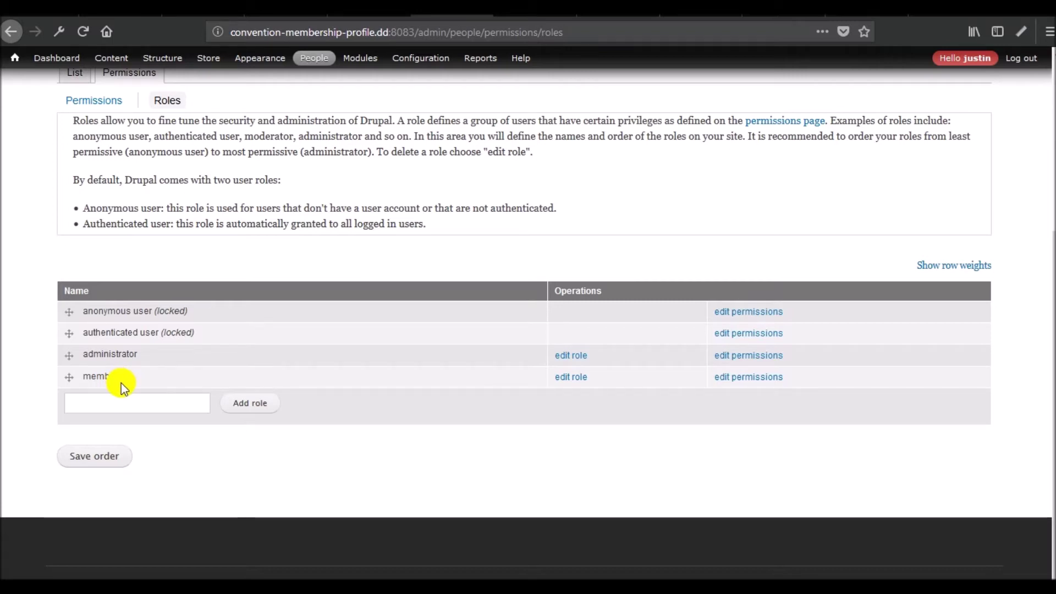
left_click_drag(108, 369, 77, 366)
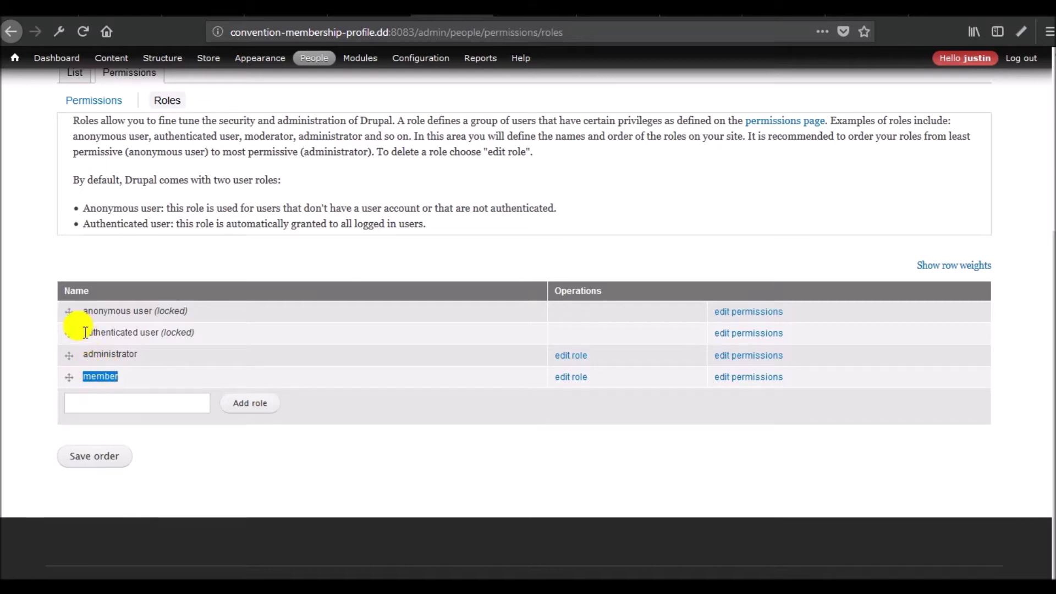
left_click_drag(76, 332, 220, 333)
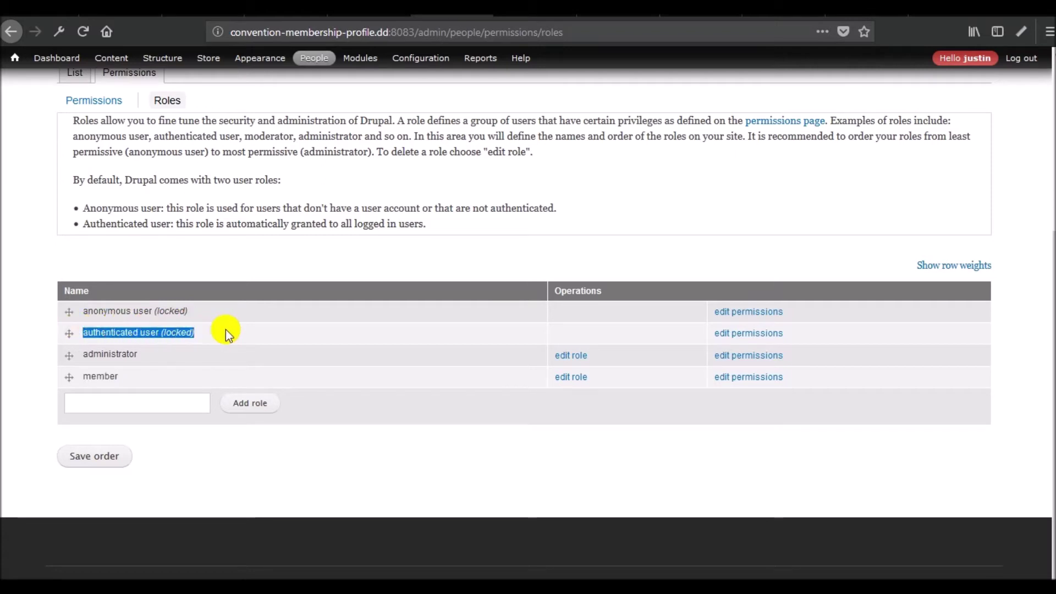
left_click(223, 334)
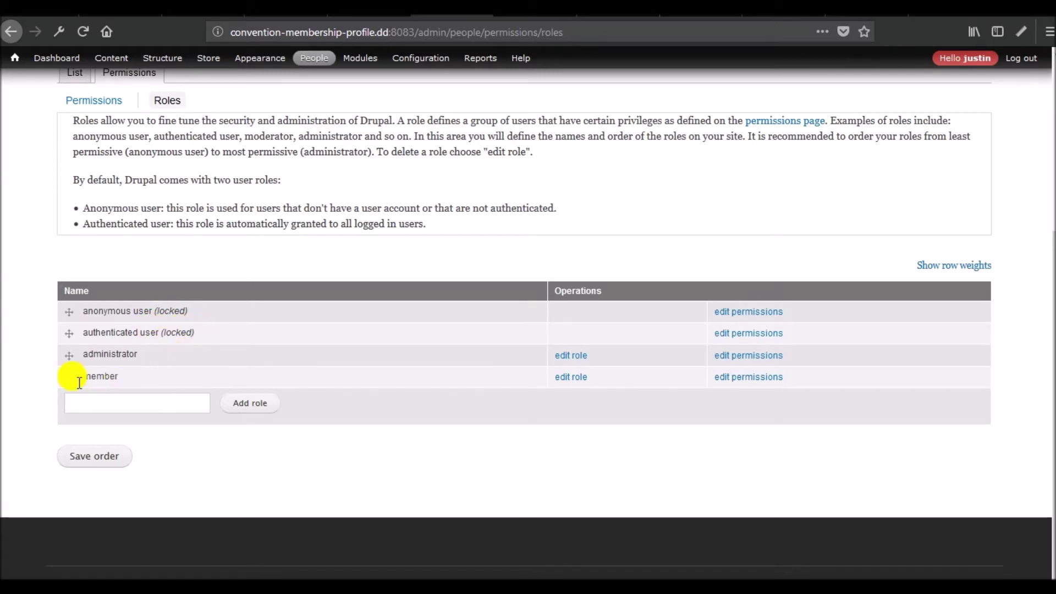
Step: Open the field management page for user accounts in the site's account settings
scroll(210, 383, "up", 3)
scroll(210, 382, "up", 3)
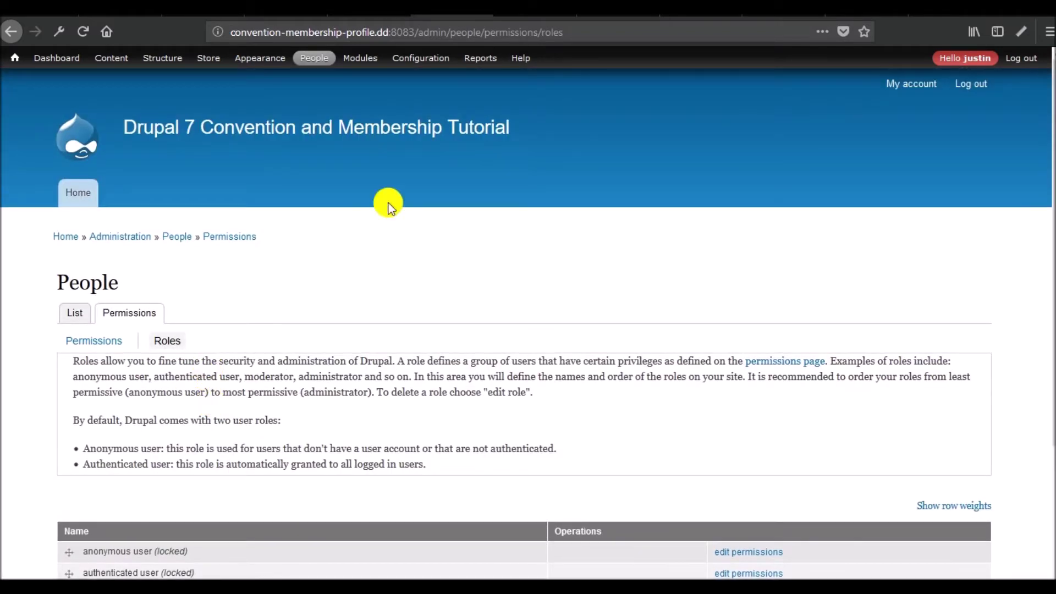
left_click(427, 61)
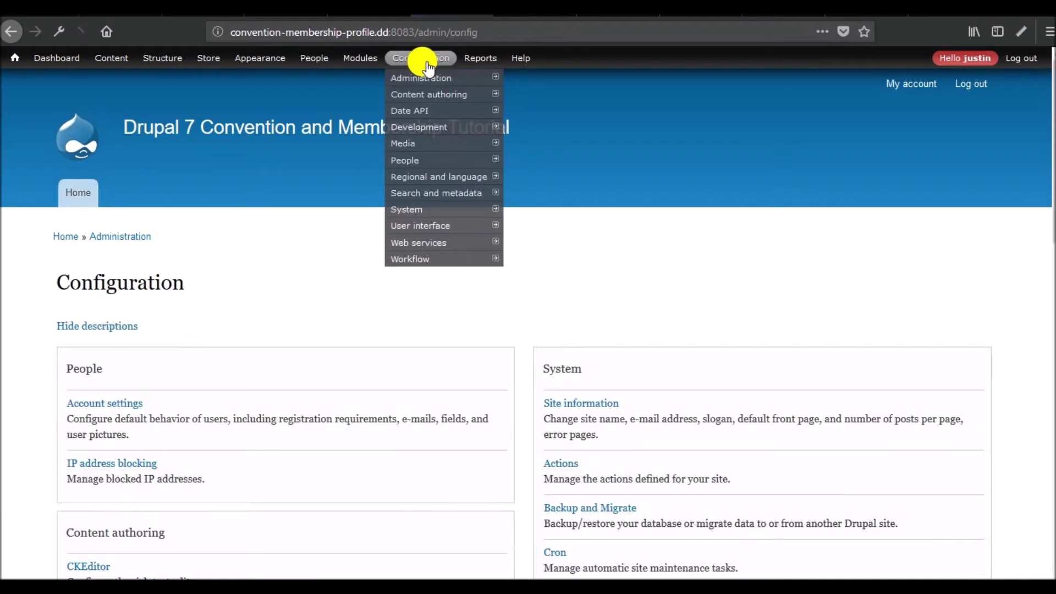
left_click(117, 403)
left_click(155, 314)
scroll(327, 299, "down", 5)
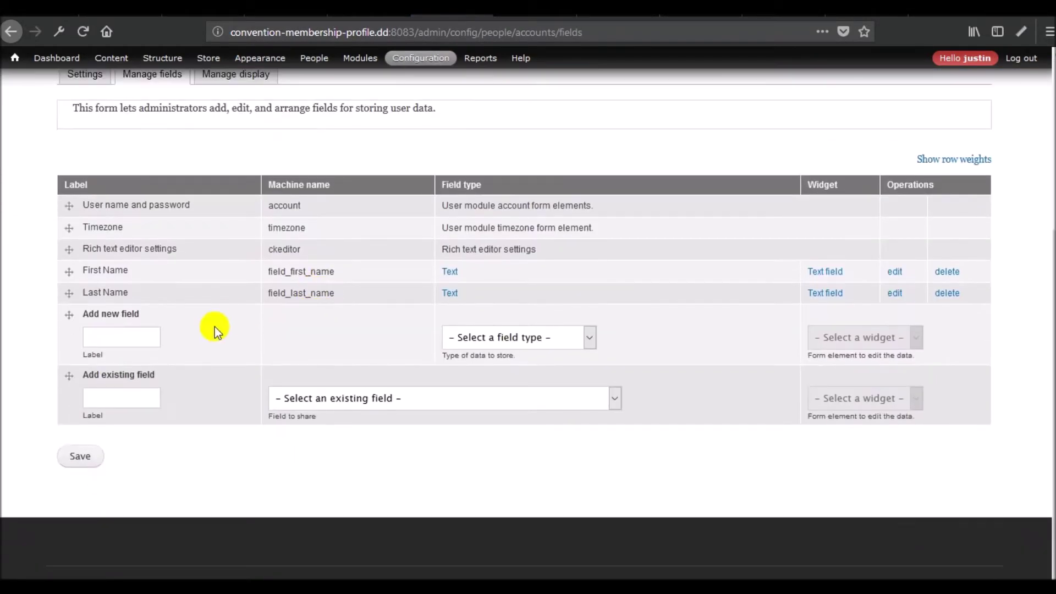
left_click(414, 402)
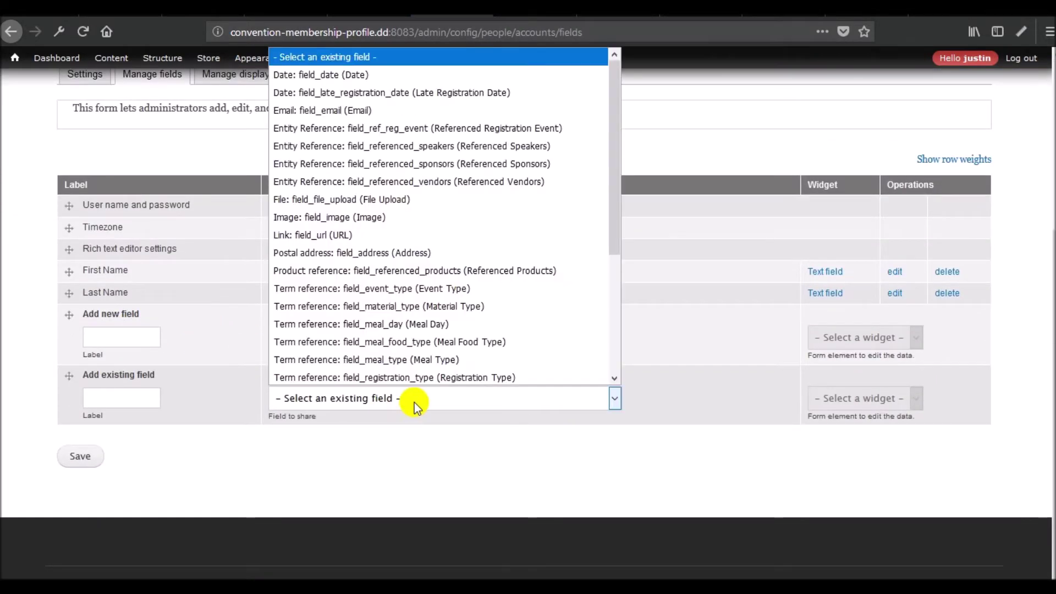
left_click(365, 77)
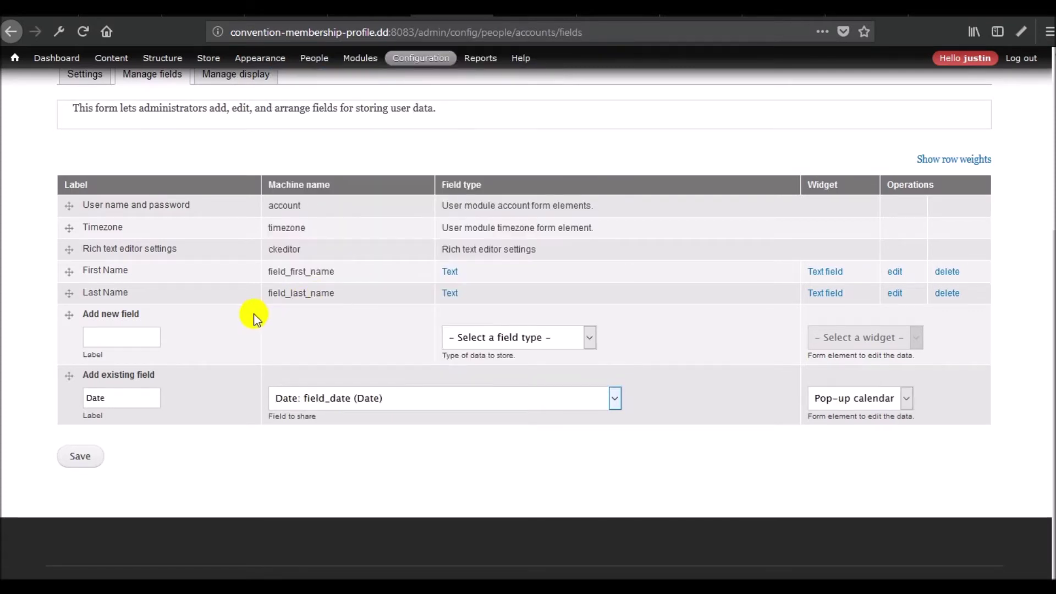
left_click(81, 460)
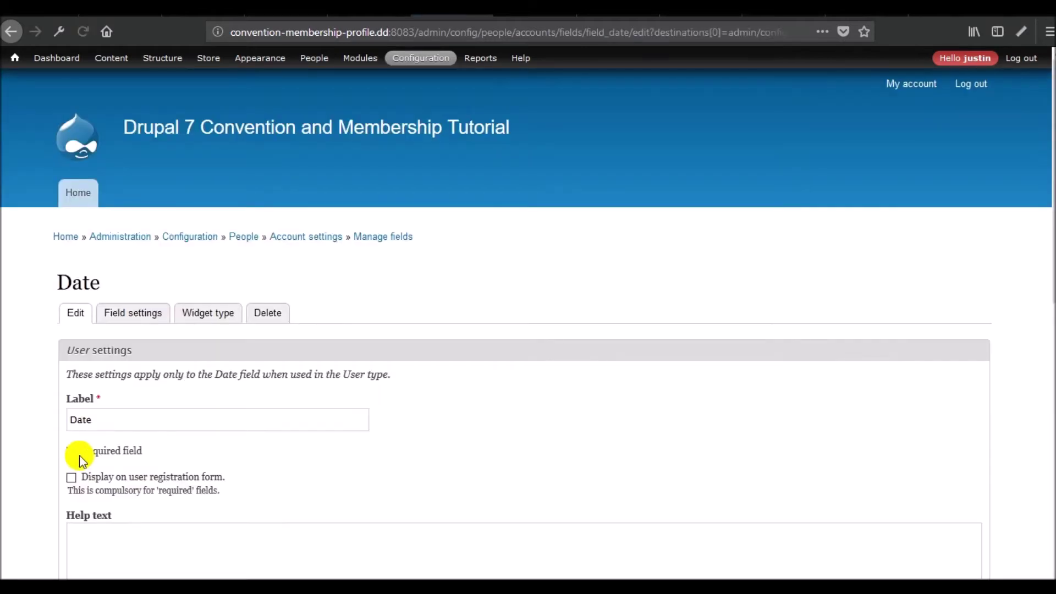
left_click(271, 318)
left_click(82, 390)
Step: Add a new user account field labelled "Expiration Date" with field type Date and the Pop-up calendar widget
scroll(183, 370, "down", 5)
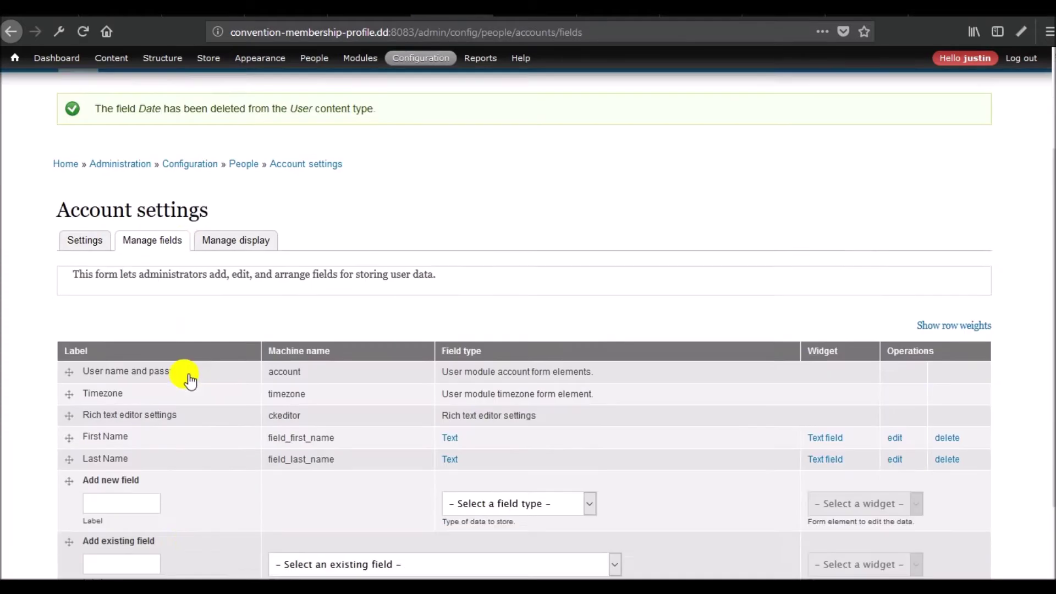
right_click(121, 337)
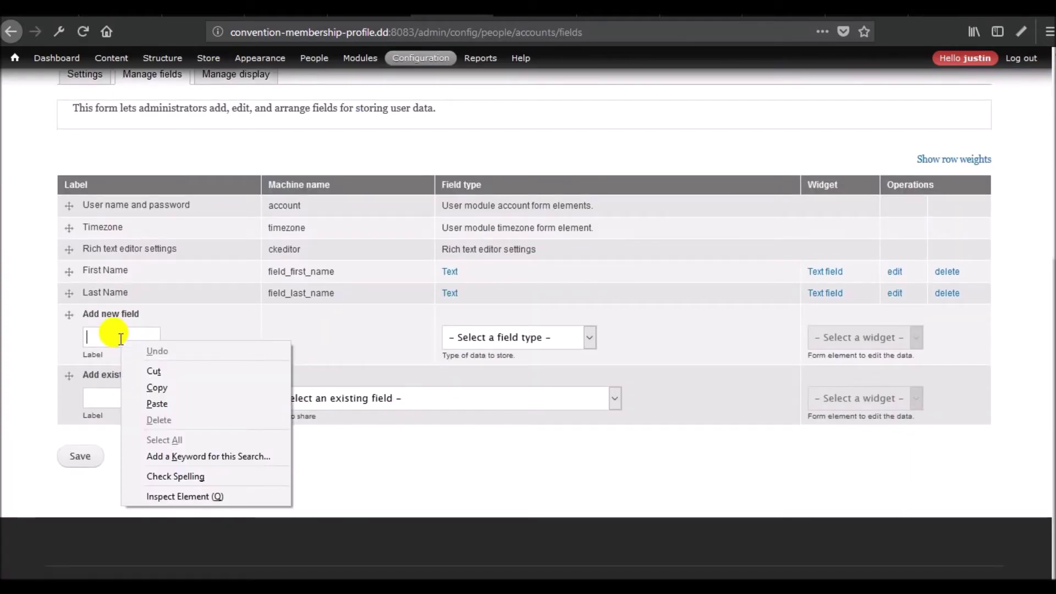
left_click(120, 338)
type("Expir")
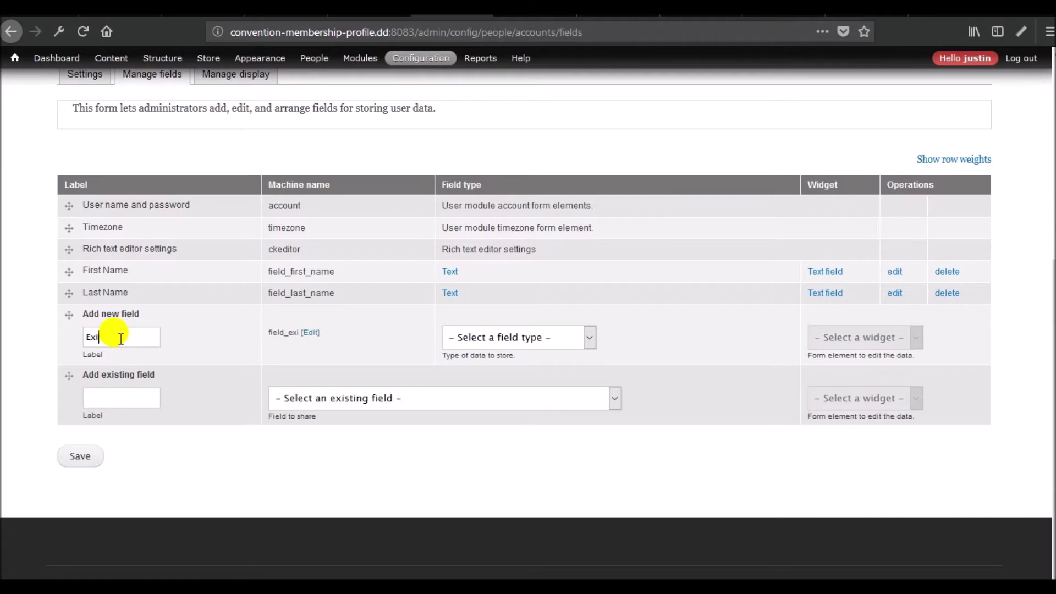
type("ation Date")
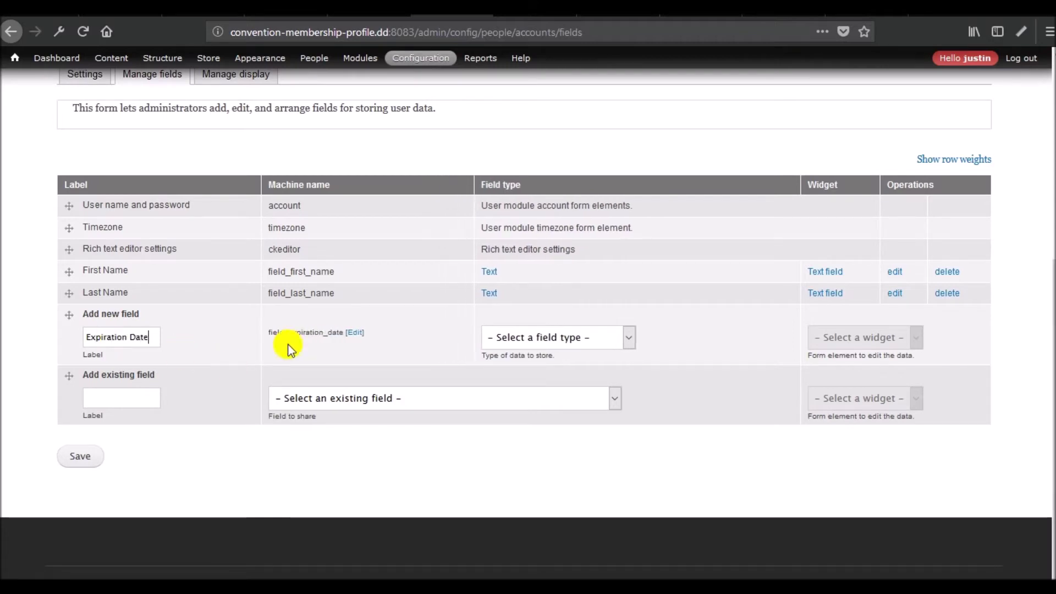
left_click(566, 337)
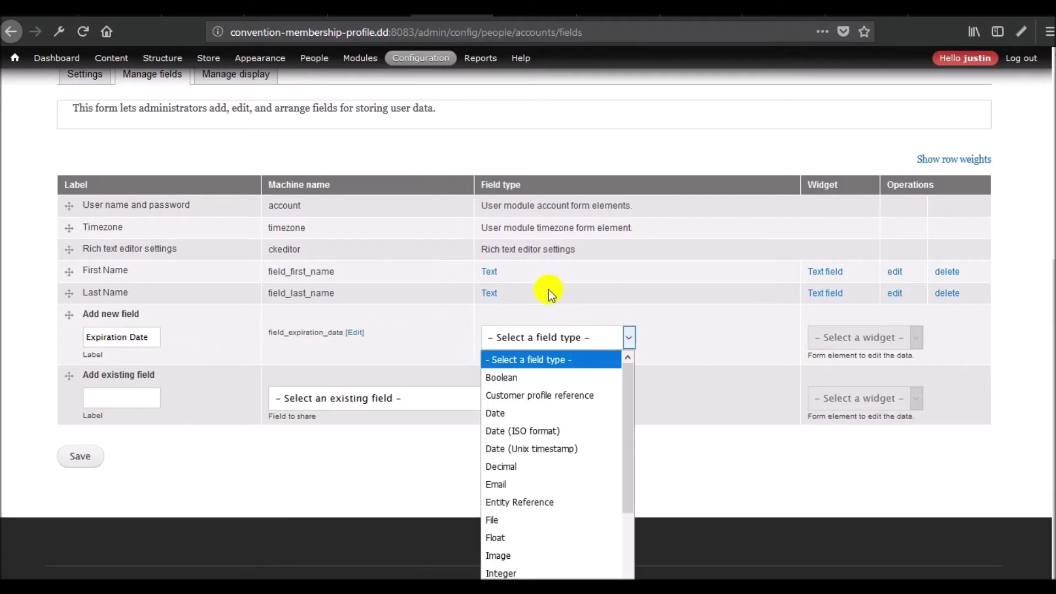
left_click(516, 413)
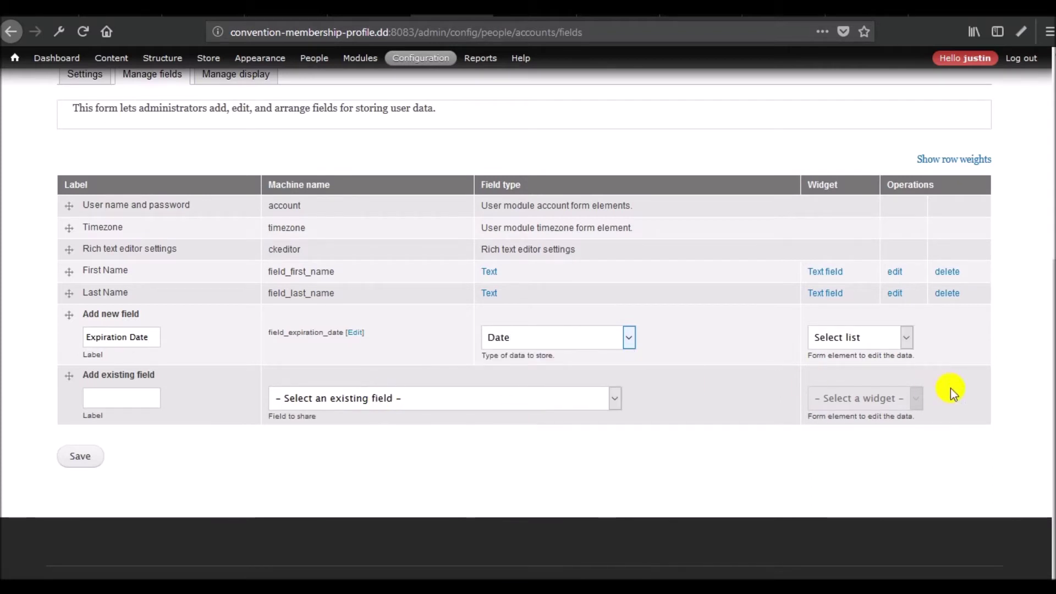
left_click(879, 347)
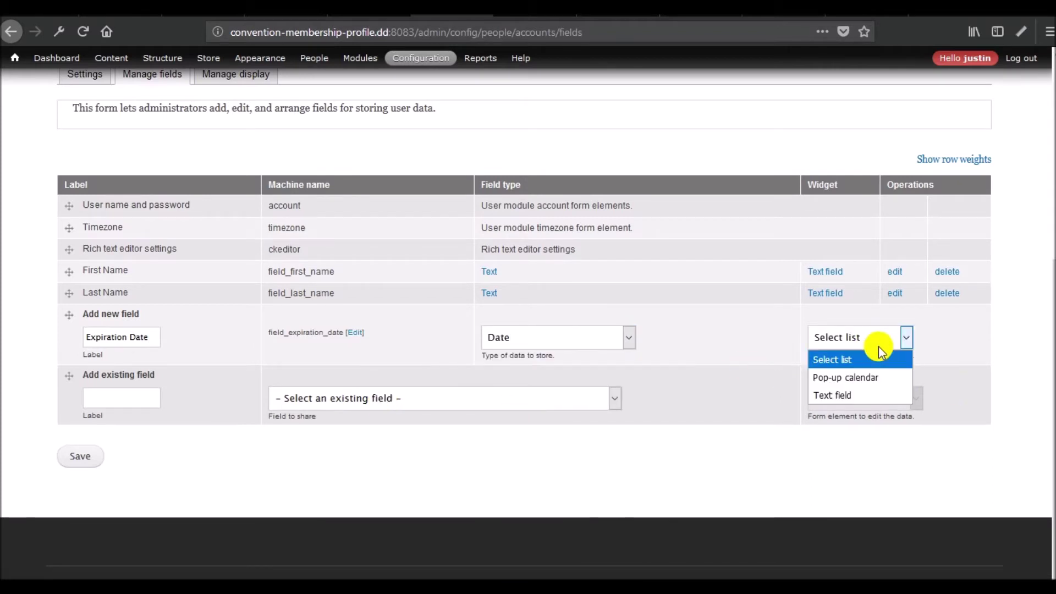
left_click(853, 375)
left_click(83, 459)
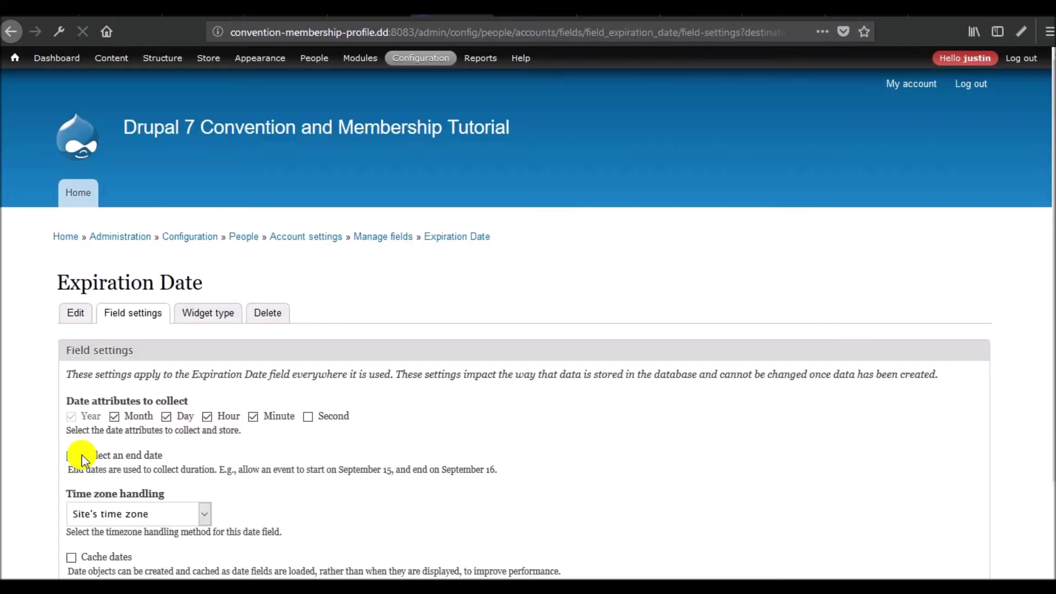
Step: Save the Expiration Date field settings with the end date option left off
scroll(175, 417, "down", 3)
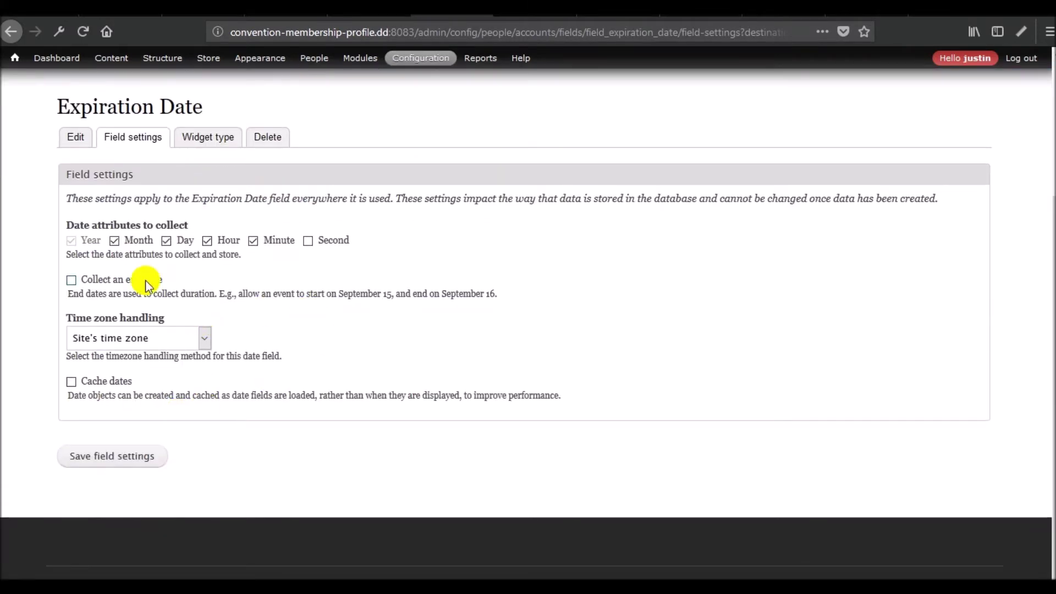
left_click(118, 275)
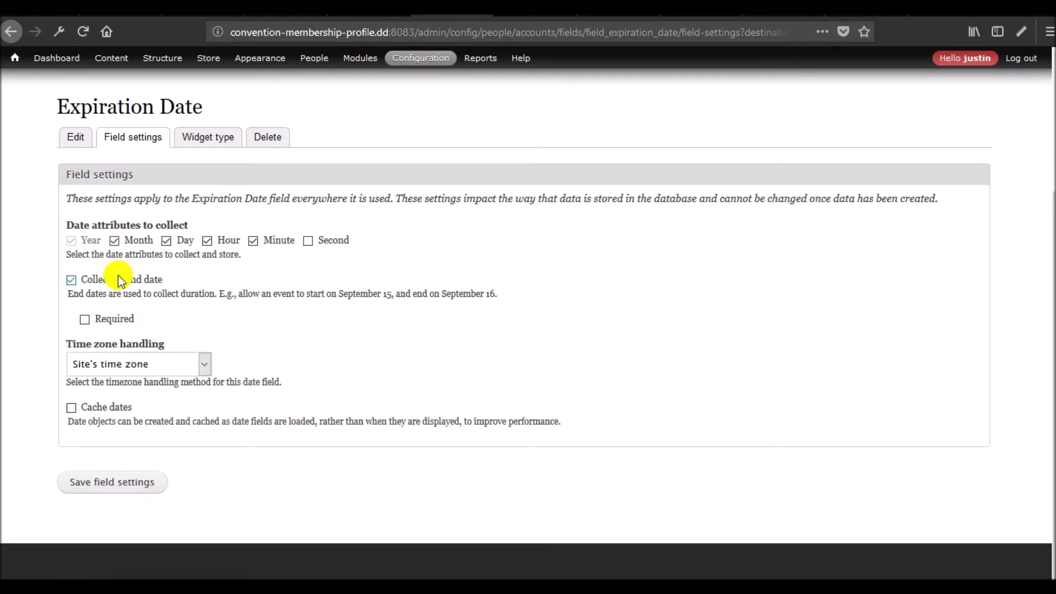
left_click(117, 276)
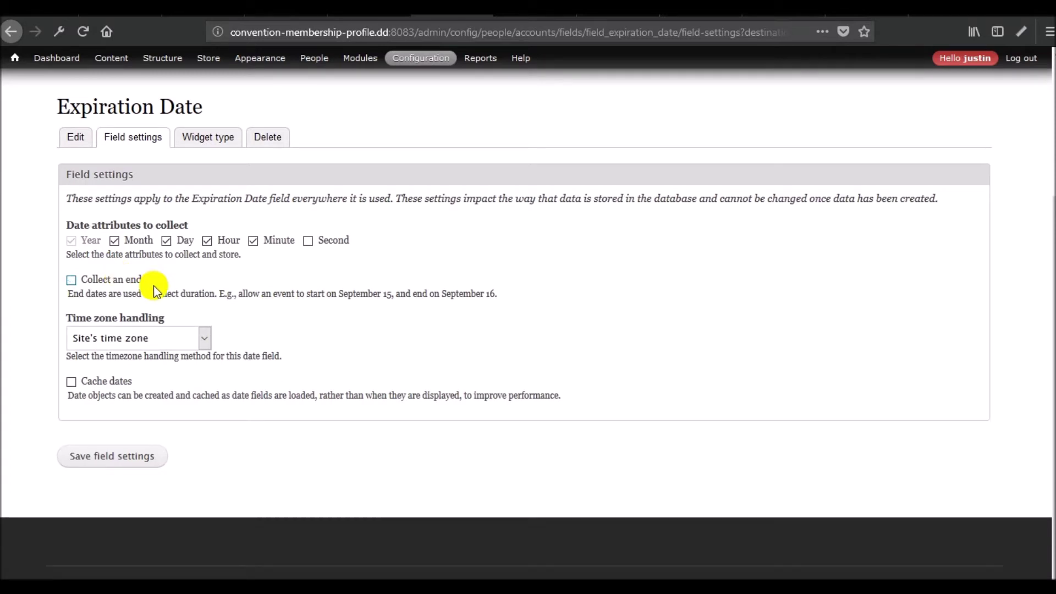
left_click(115, 457)
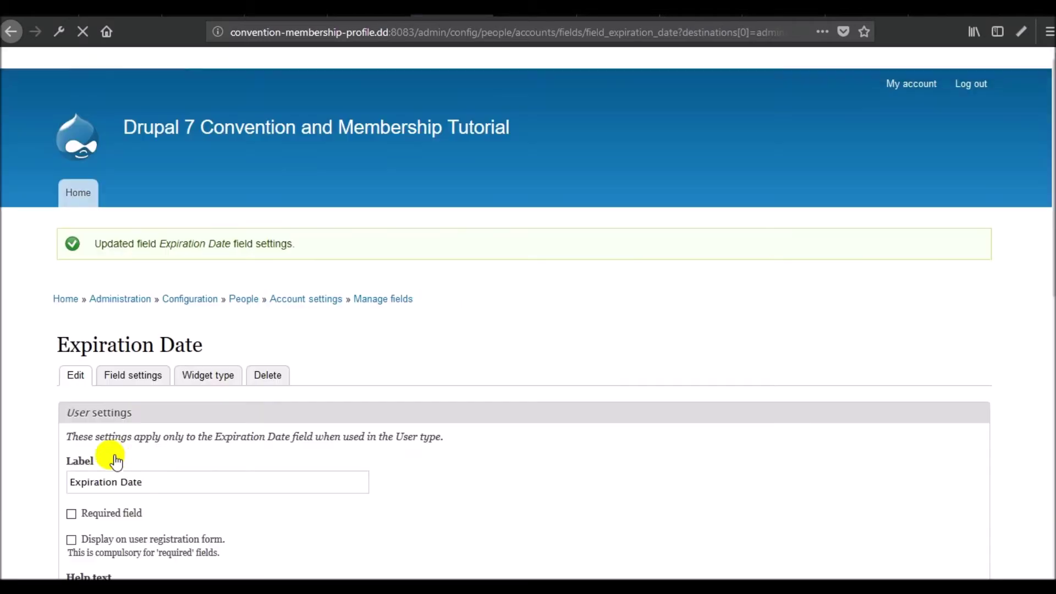
Step: Set the Expiration Date field's date entry format to "3 Jun 2018 - 8:55:43pm" in its additional settings
scroll(242, 380, "down", 5)
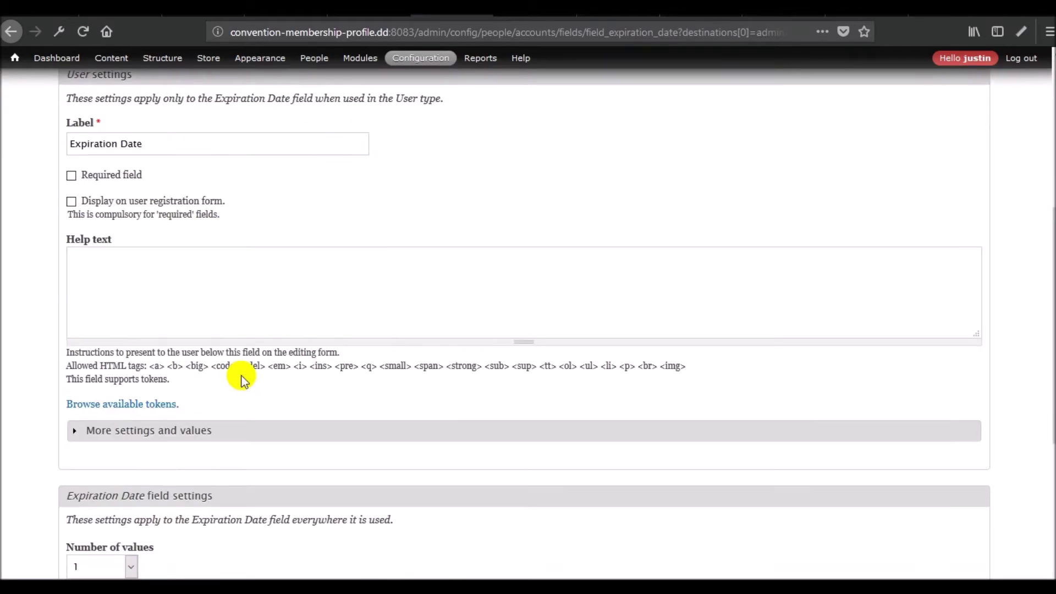
scroll(242, 381, "down", 3)
left_click(160, 262)
scroll(157, 258, "down", 3)
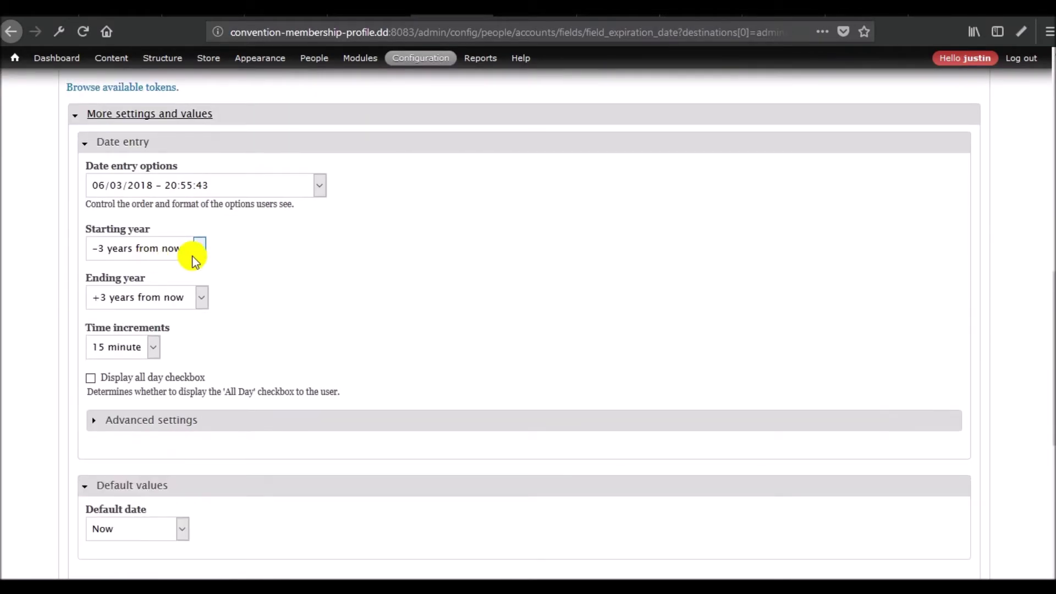
left_click(245, 184)
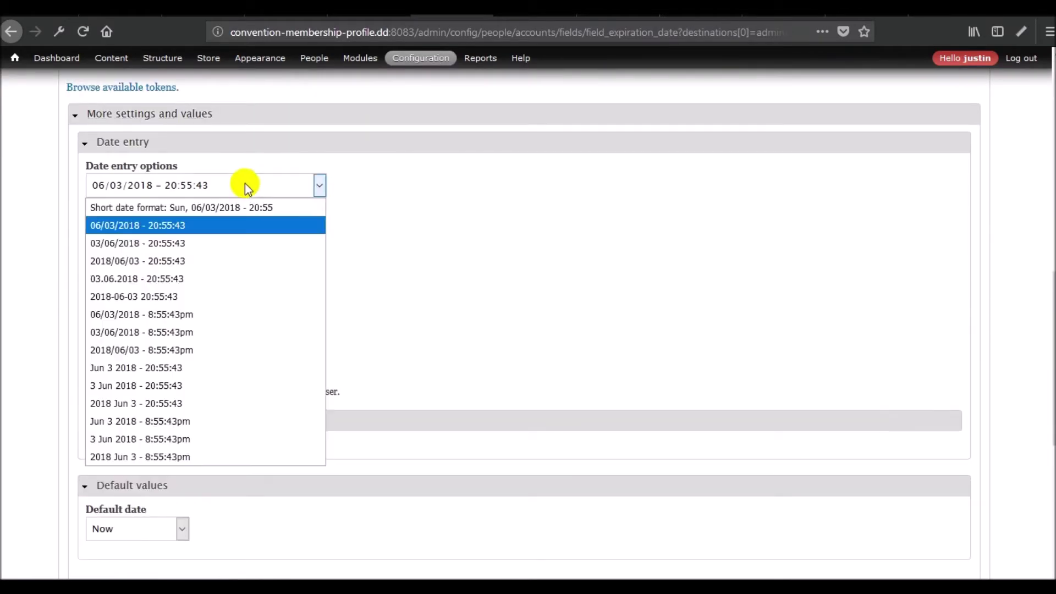
left_click(220, 442)
Step: Set the Expiration Date's starting year to -0 years from now and ending year to +10 years from now
left_click(197, 251)
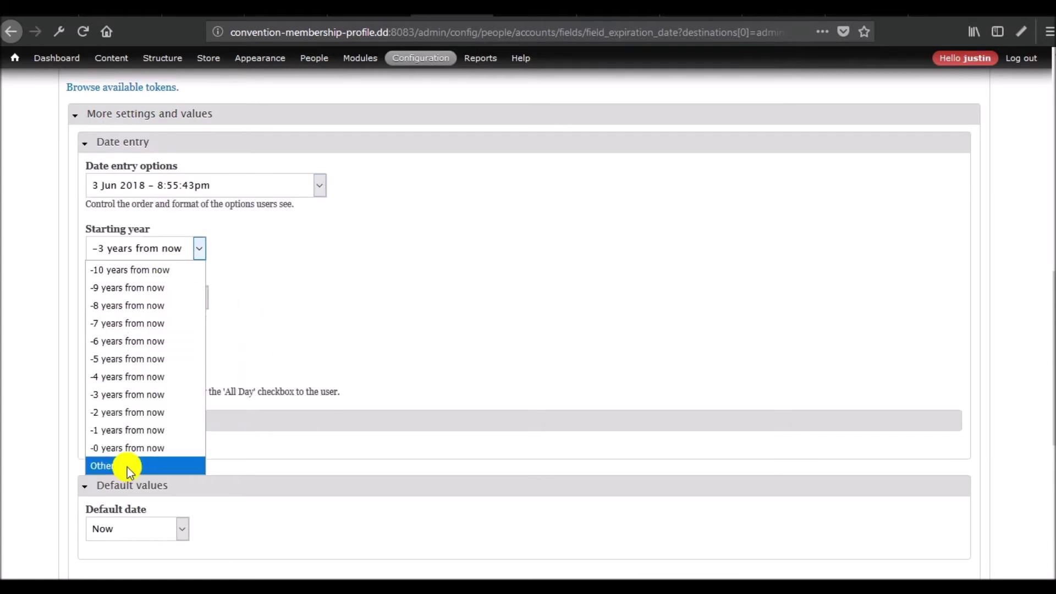
left_click(144, 444)
left_click(206, 295)
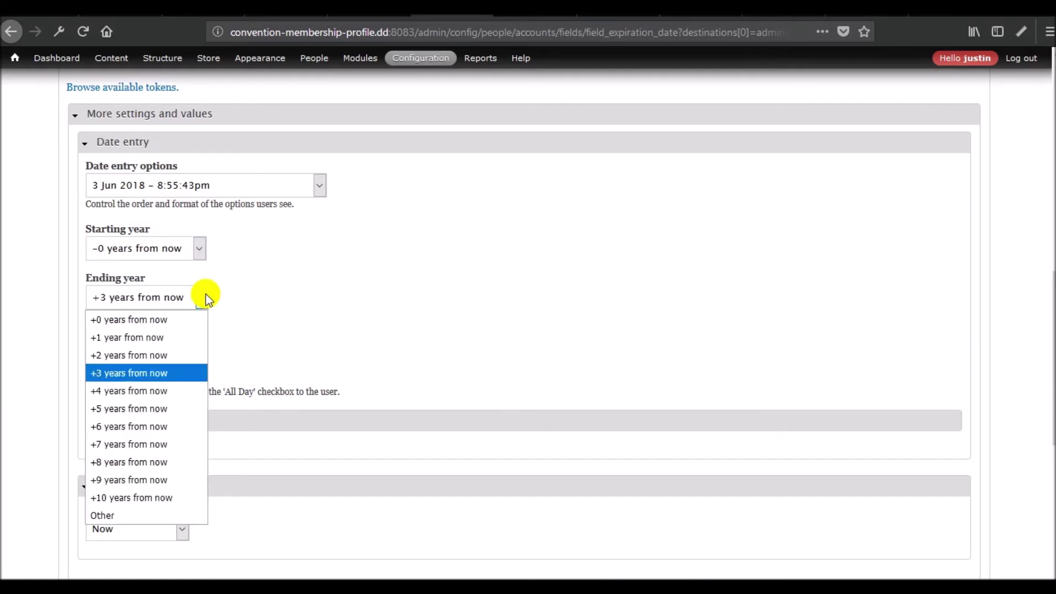
left_click(131, 494)
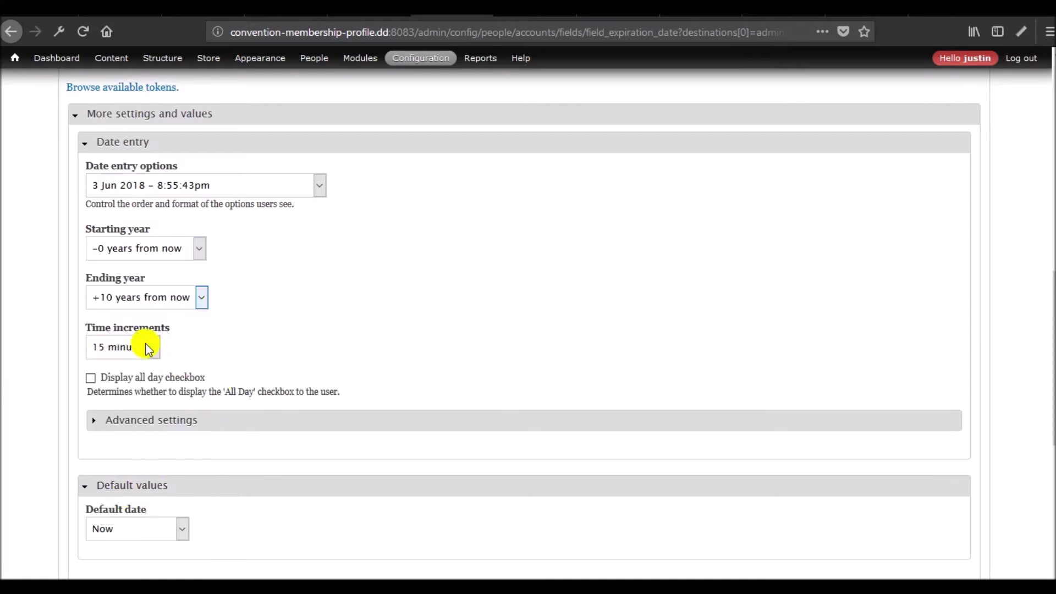
Step: Set the Expiration Date field's default date to "No default value"
scroll(217, 391, "down", 3)
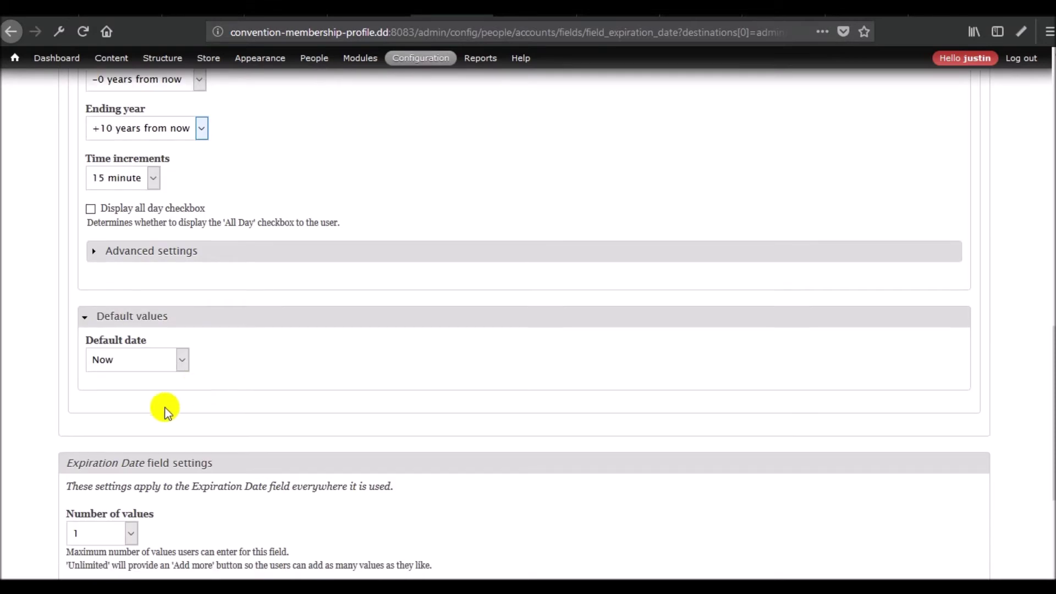
left_click(180, 361)
left_click(173, 381)
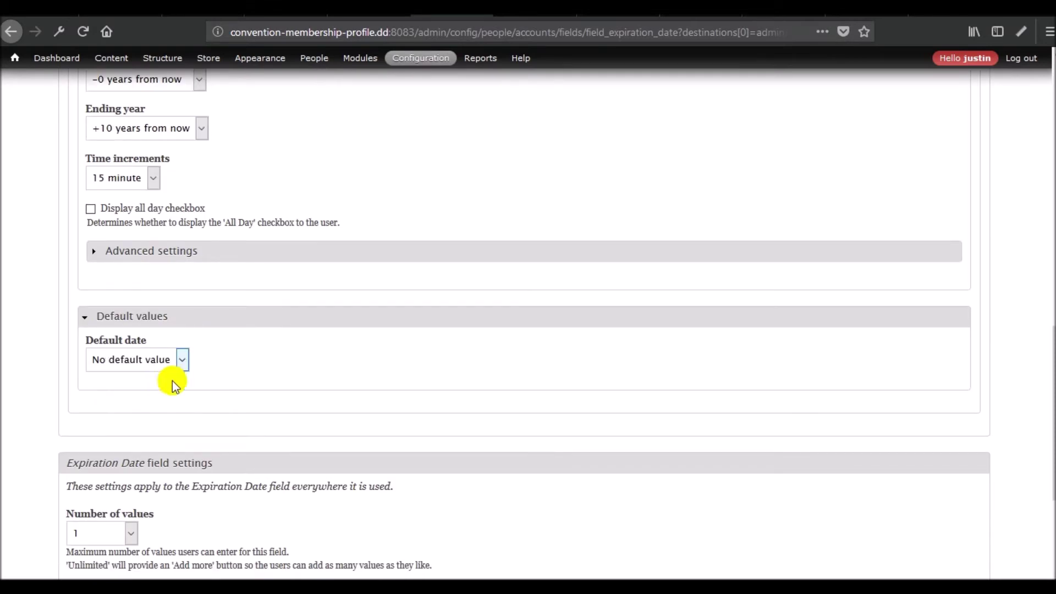
Step: Leave the Expiration Date field optional and save its settings
scroll(285, 431, "up", 10)
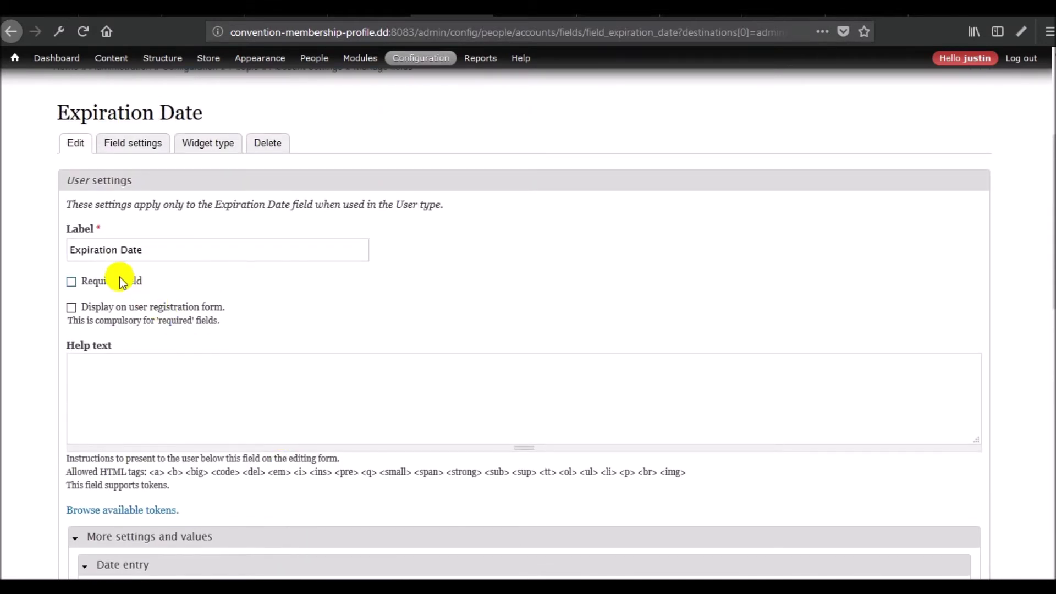
left_click(119, 280)
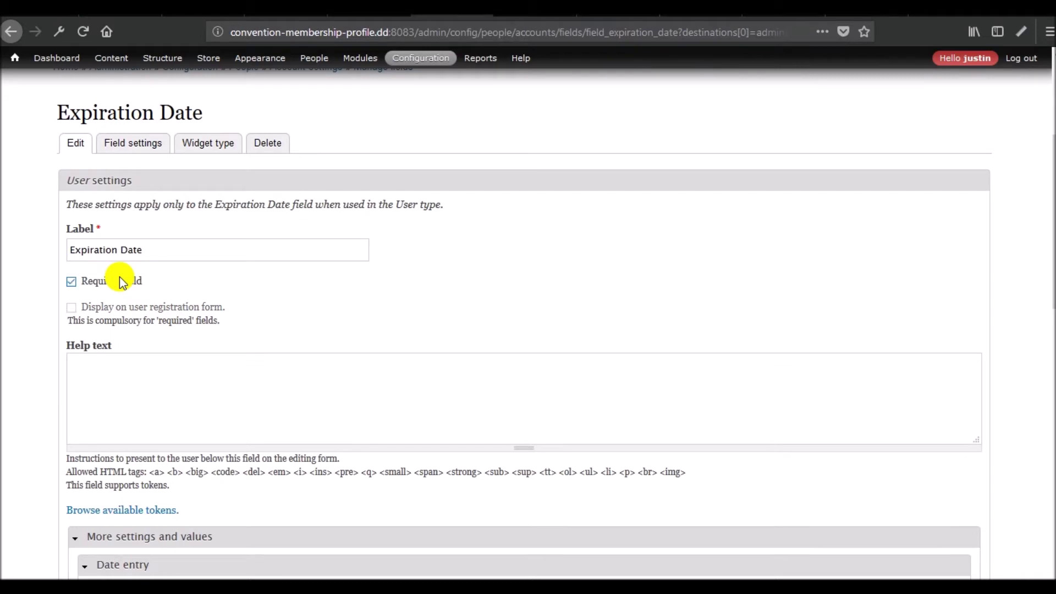
left_click(120, 279)
scroll(235, 305, "down", 15)
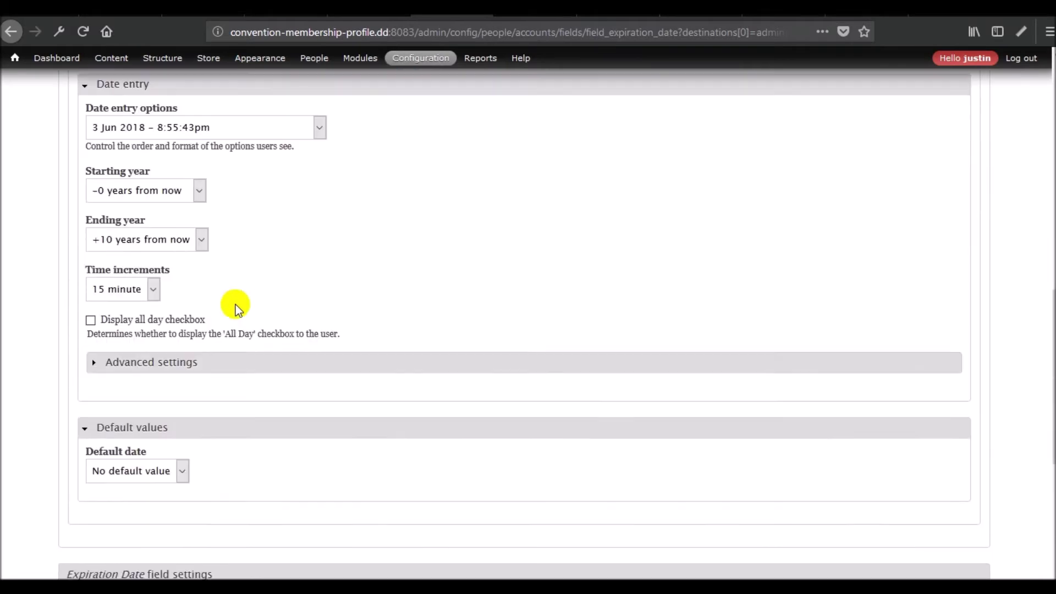
scroll(236, 305, "down", 3)
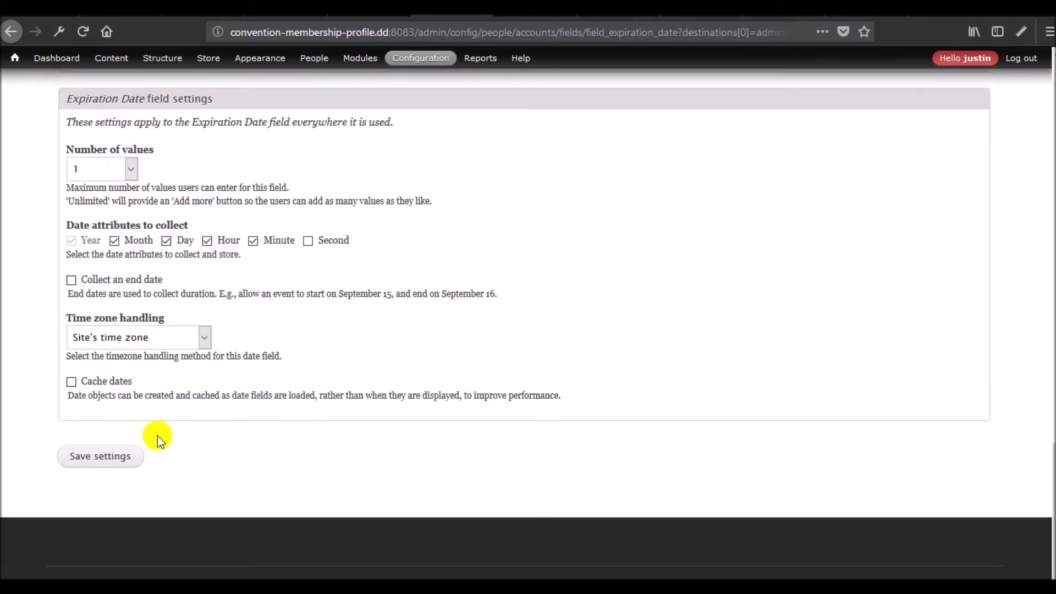
left_click(91, 459)
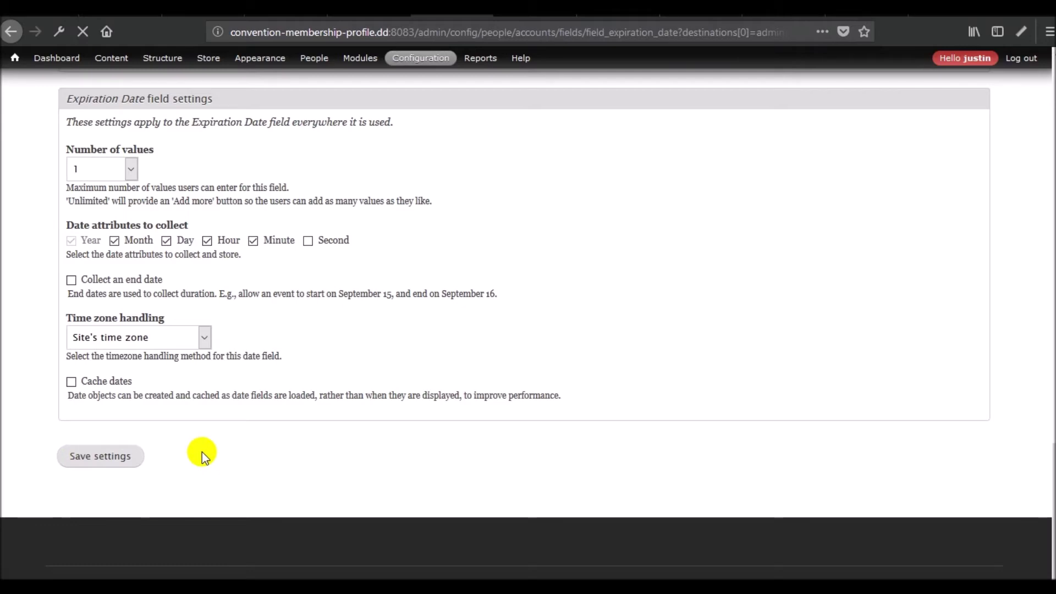
scroll(204, 451, "down", 5)
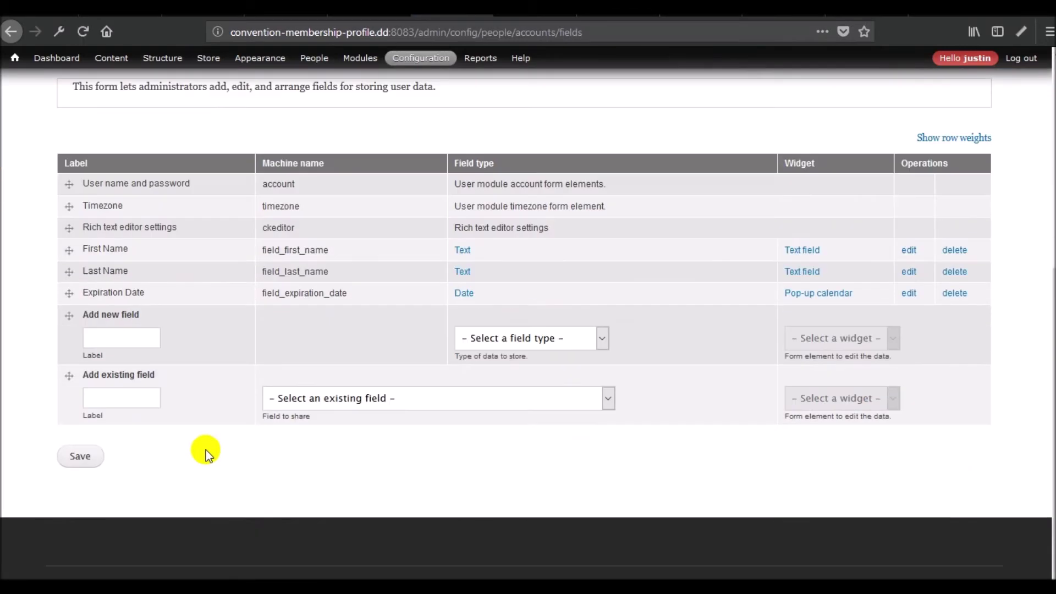
Step: Open the Expiration Date user field for editing and look through its user settings and field settings
left_click(908, 293)
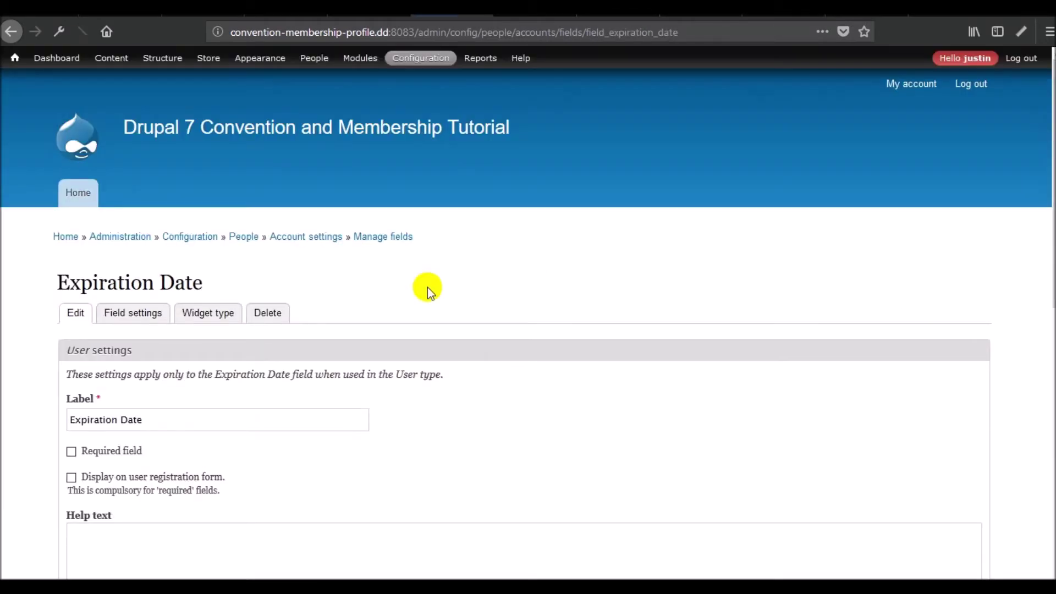
scroll(349, 302, "down", 10)
scroll(352, 306, "up", 7)
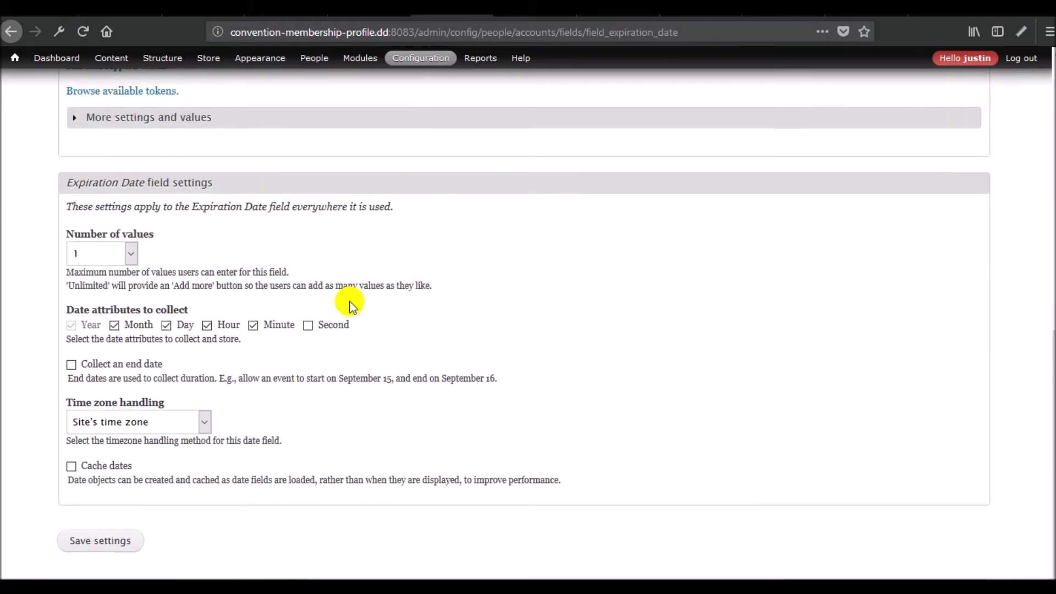
scroll(349, 302, "up", 4)
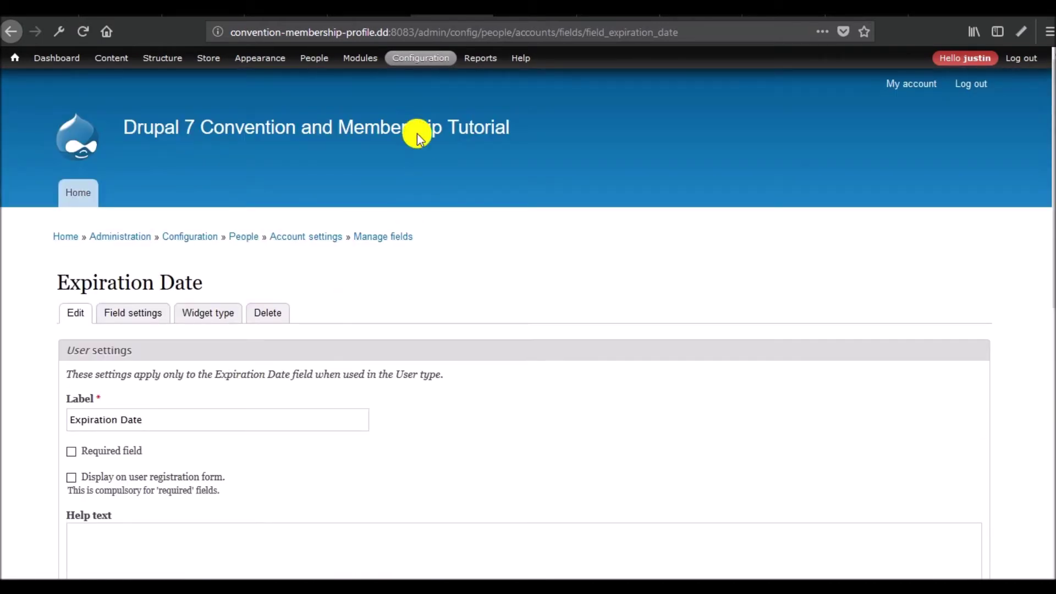
Step: Open the site's module list in a separate browser tab, keeping the Expiration Date field page open
right_click(357, 61)
left_click(406, 71)
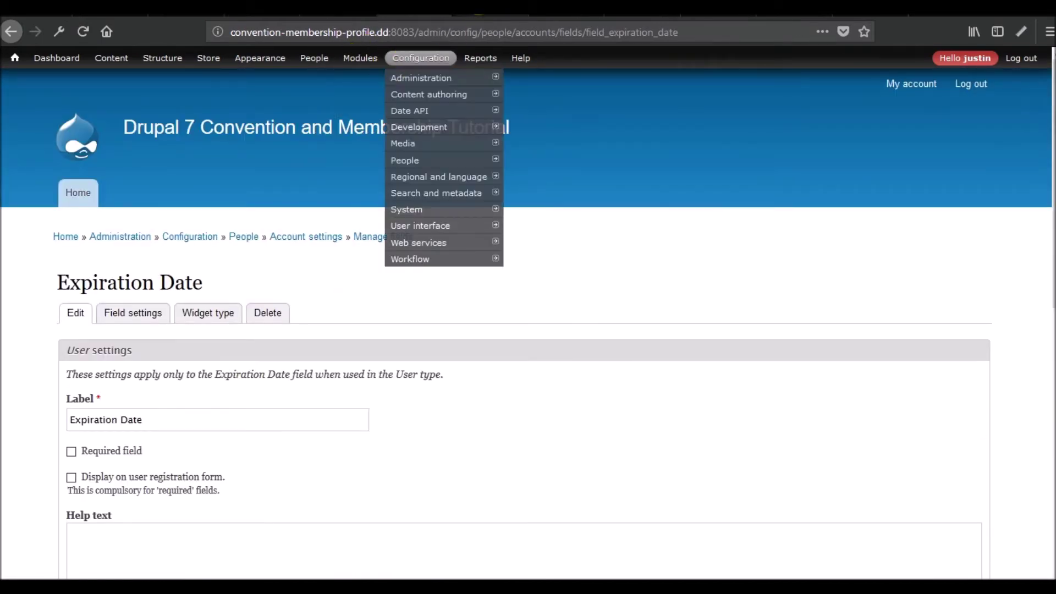
left_click(486, 11)
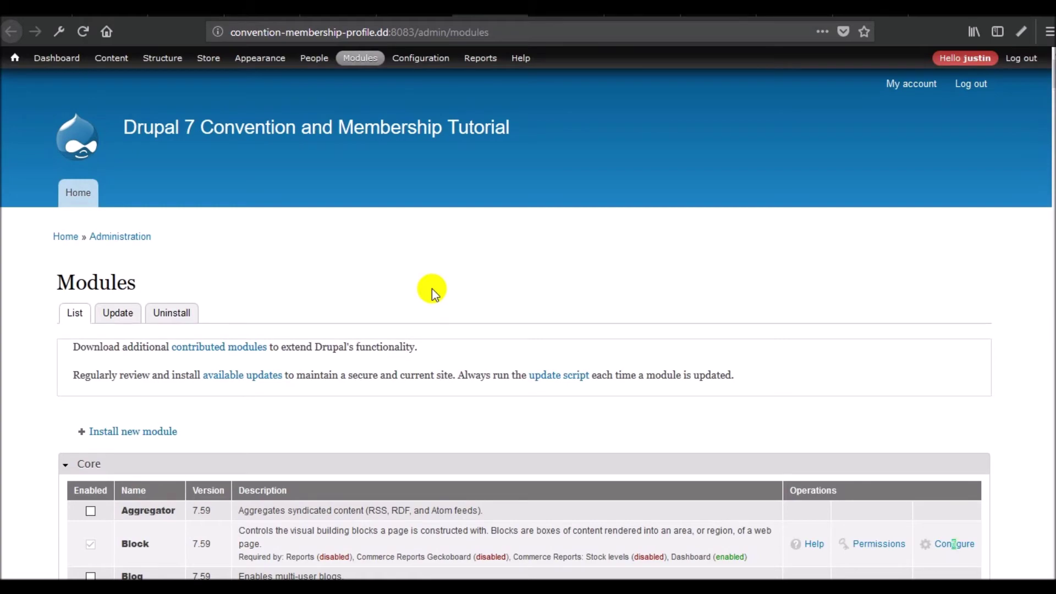
scroll(431, 288, "down", 5)
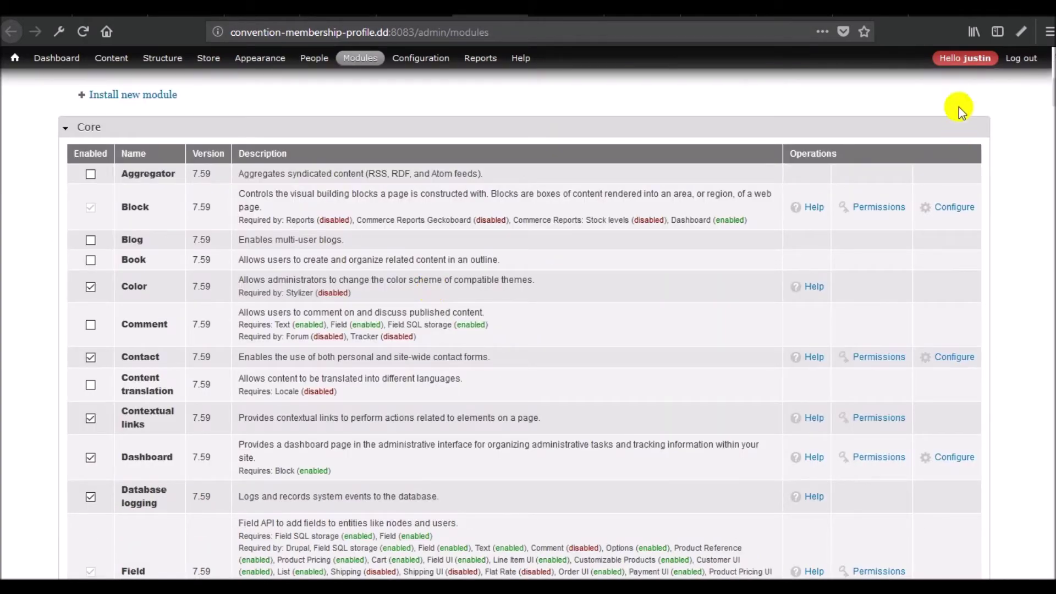
Step: Search the web for "drupal.org field permissions" in a new browser tab and open the Field Permissions project page
left_click(928, 15)
type("drupal")
type(".org fie")
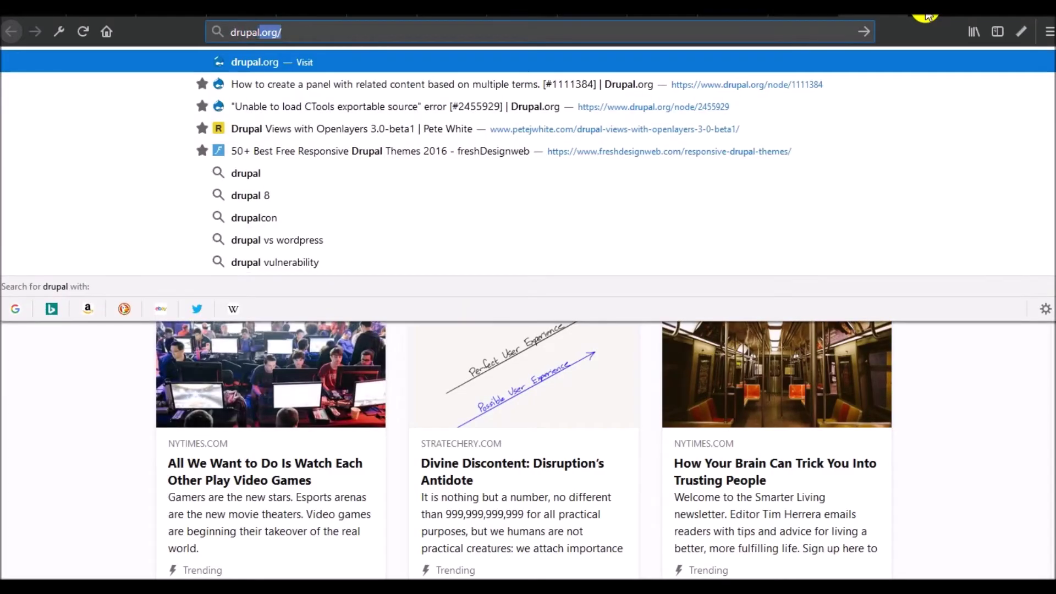
type("ld permissions")
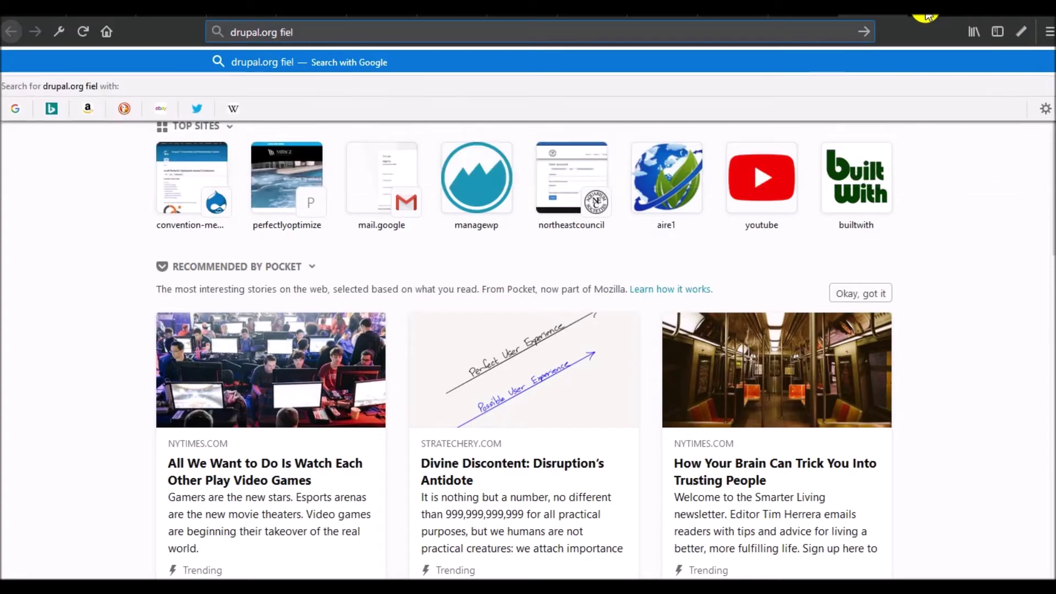
key("Return")
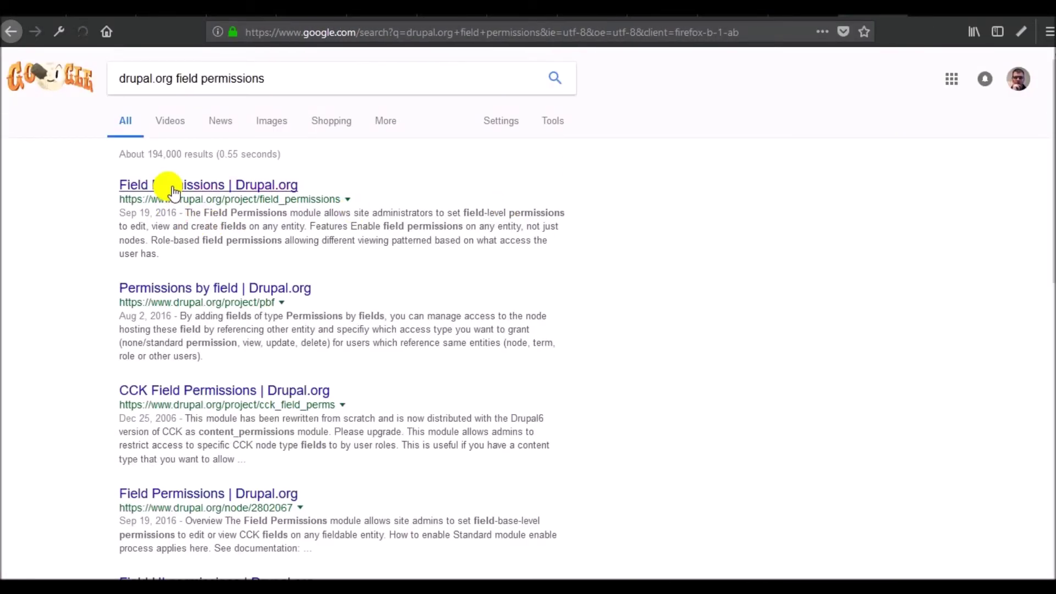
left_click(174, 190)
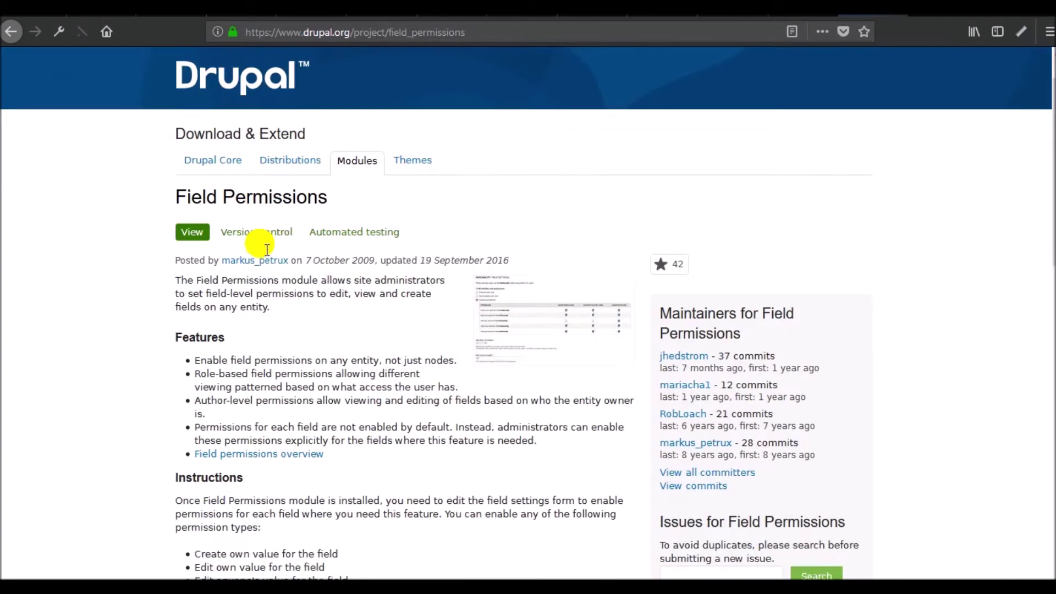
Step: Copy the download link of the Field Permissions 7.x-1.0 tar.gz release
scroll(259, 242, "down", 15)
right_click(238, 336)
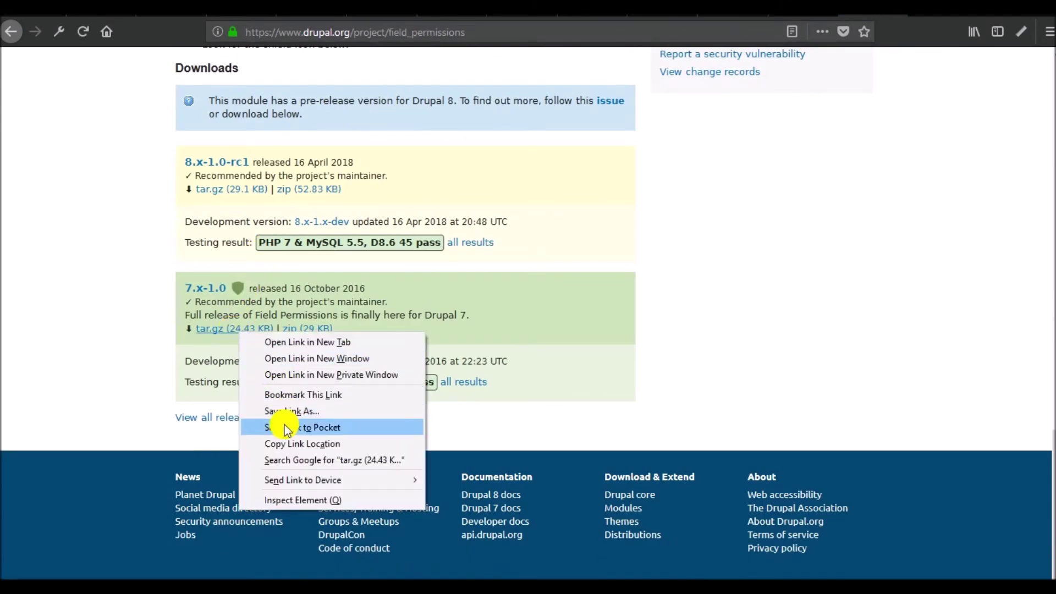
left_click(279, 446)
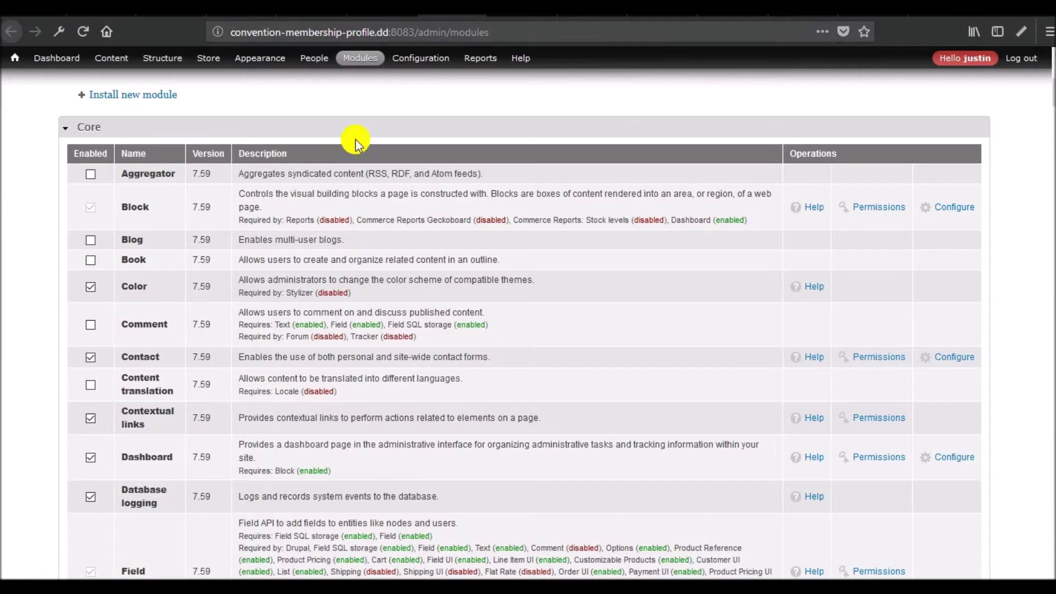
Step: Install the Field Permissions module on the Drupal site from the copied download URL
mouse_move(355, 57)
left_click(368, 79)
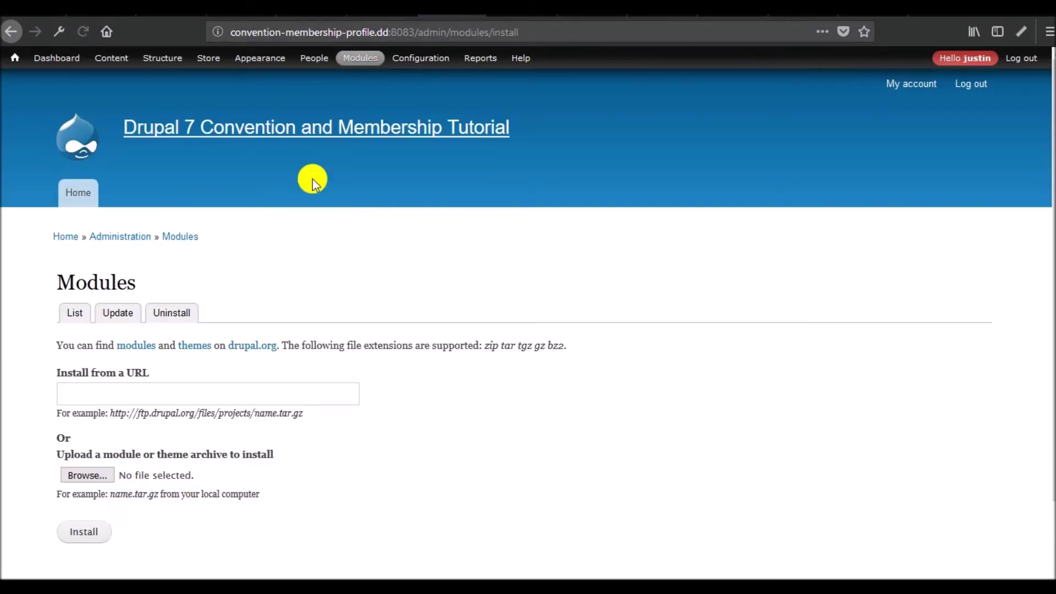
left_click(118, 396)
key("ctrl+v")
left_click(85, 529)
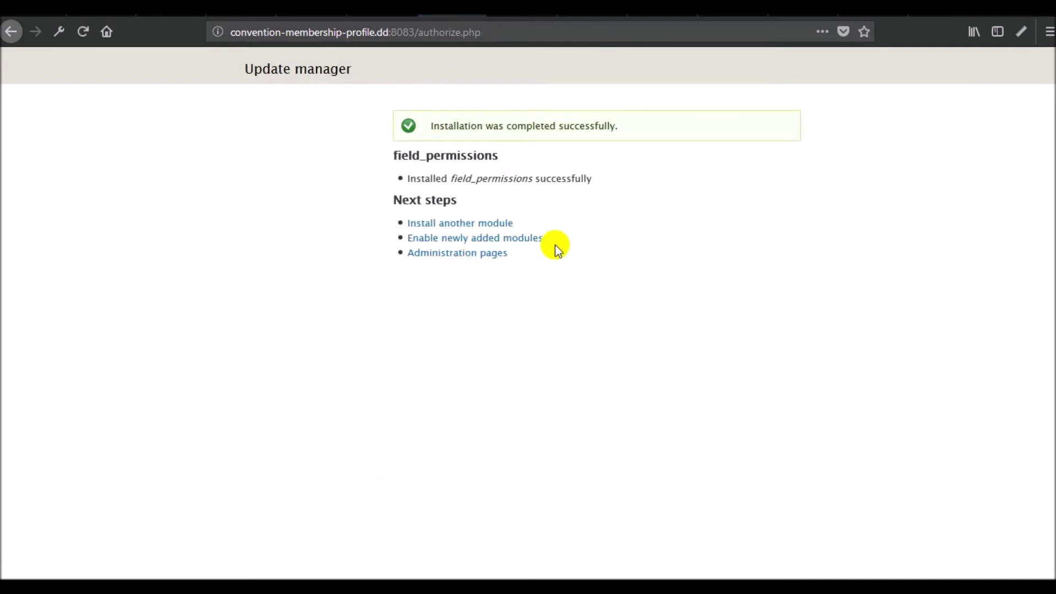
Step: Find the newly added Field Permissions module in the module list, enable it and save the configuration
left_click(532, 242)
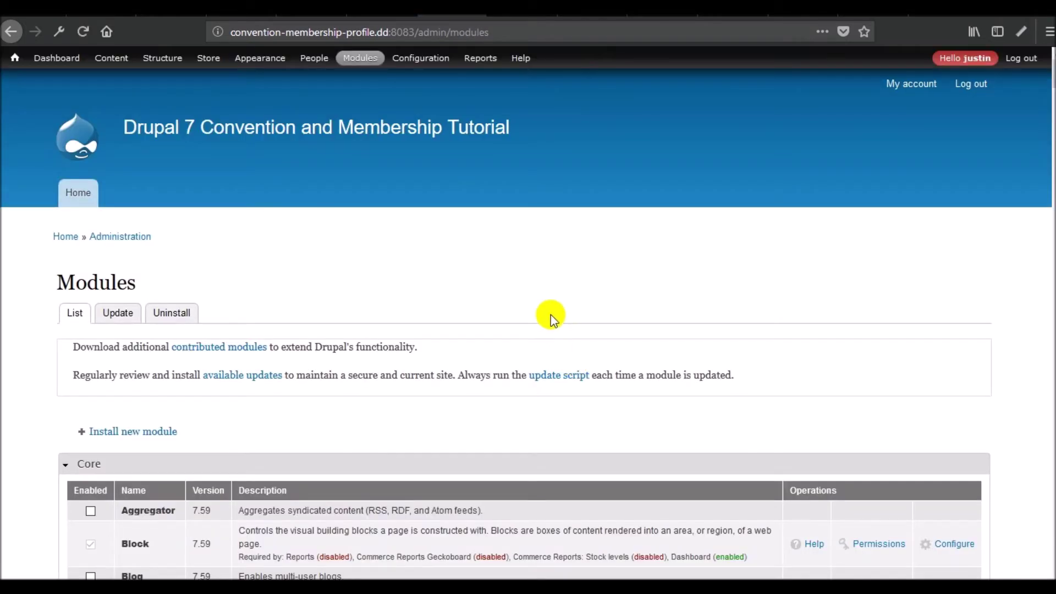
key("ctrl+f")
type("field permissions")
left_click(139, 315)
scroll(191, 357, "down", 10)
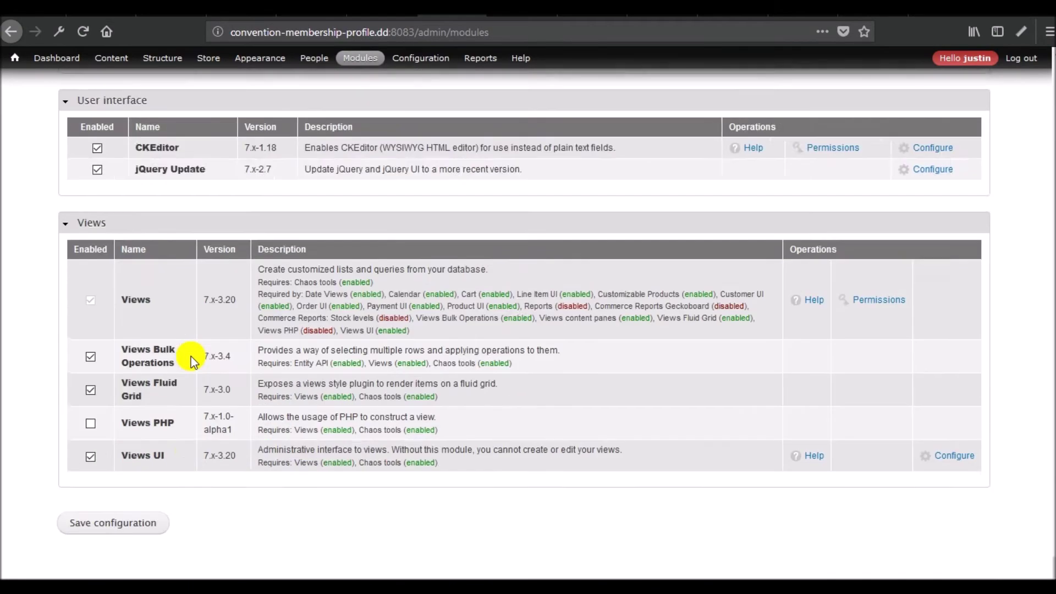
left_click(126, 436)
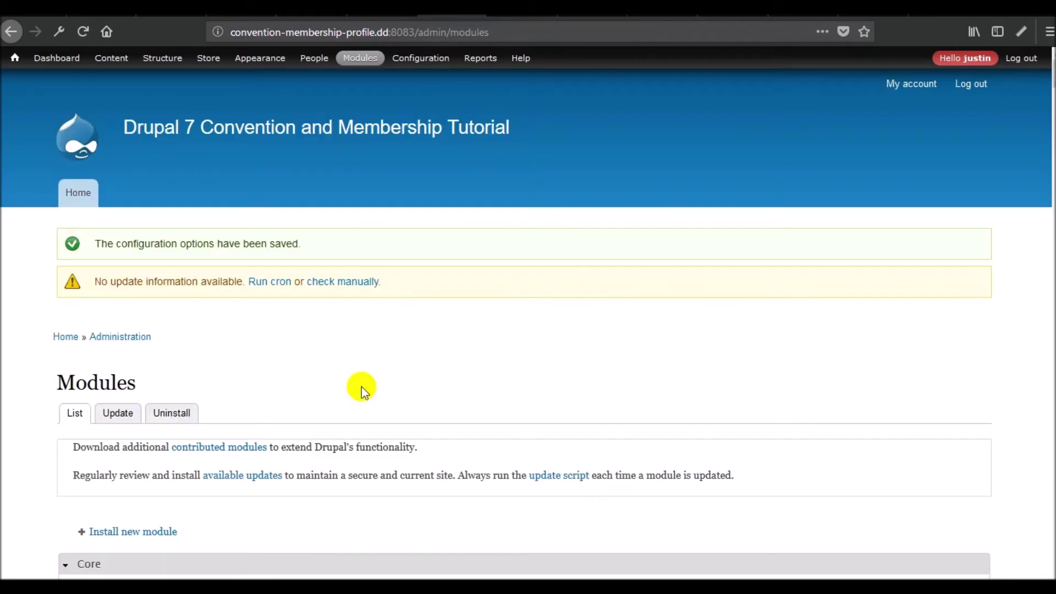
Step: Return to the Expiration Date field's edit page, reload it and locate the field visibility and permissions options
left_click(379, 15)
right_click(305, 253)
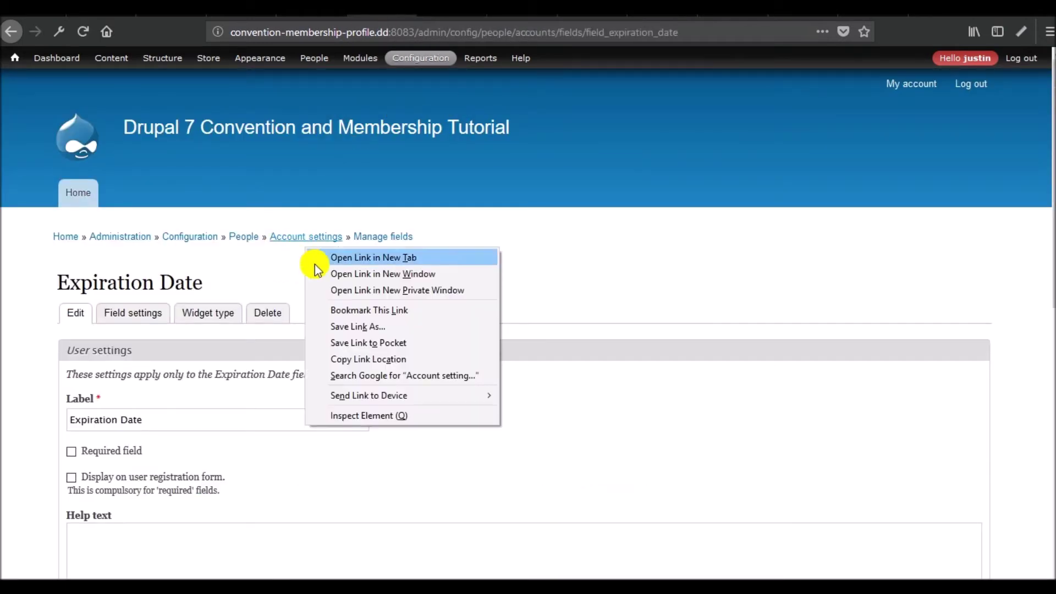
right_click(525, 229)
left_click(603, 236)
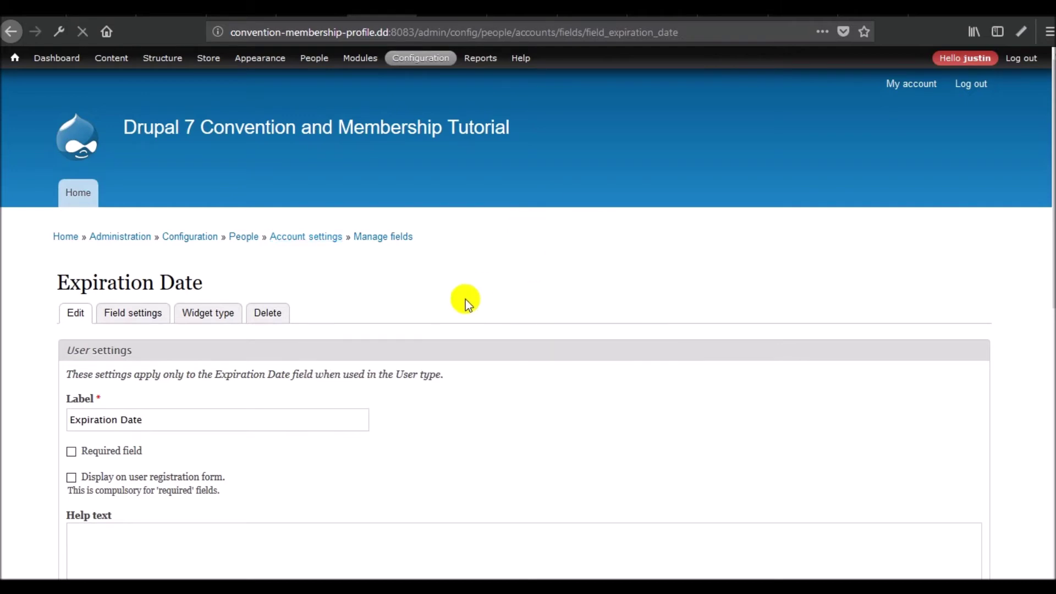
scroll(465, 296, "down", 6)
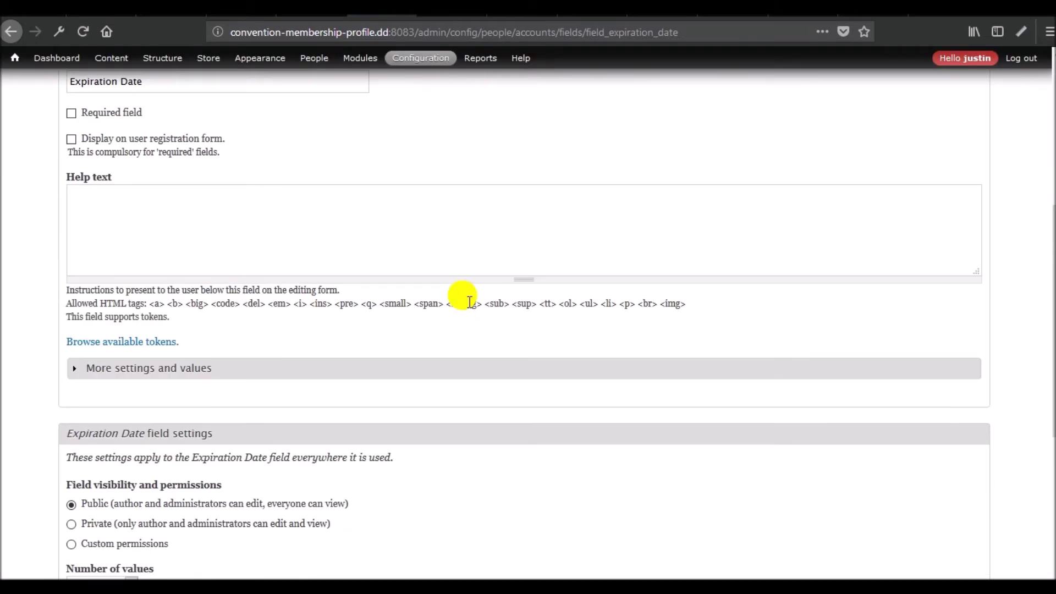
scroll(468, 302, "down", 7)
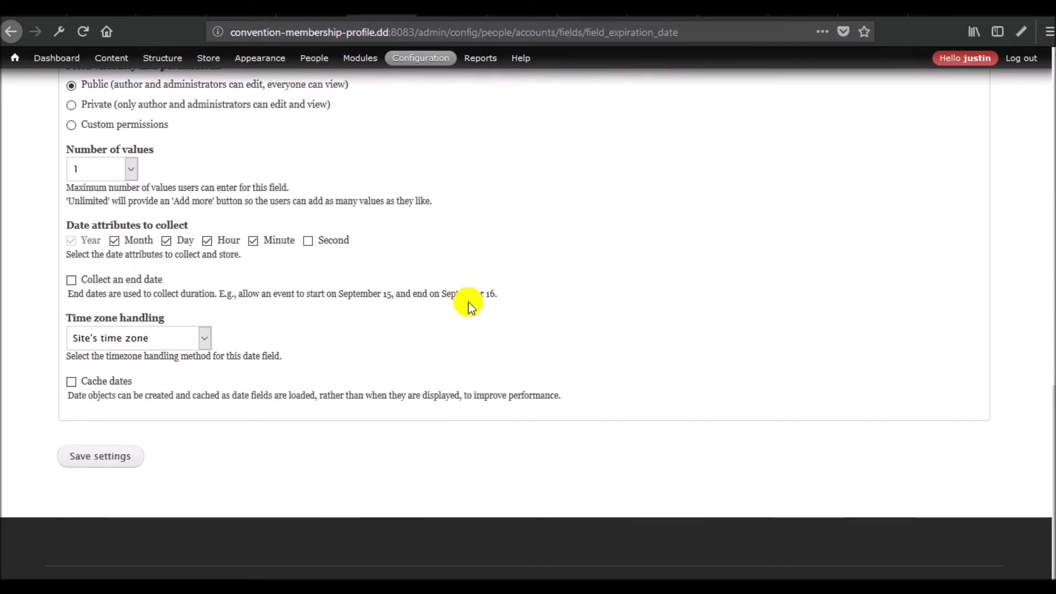
scroll(467, 302, "up", 6)
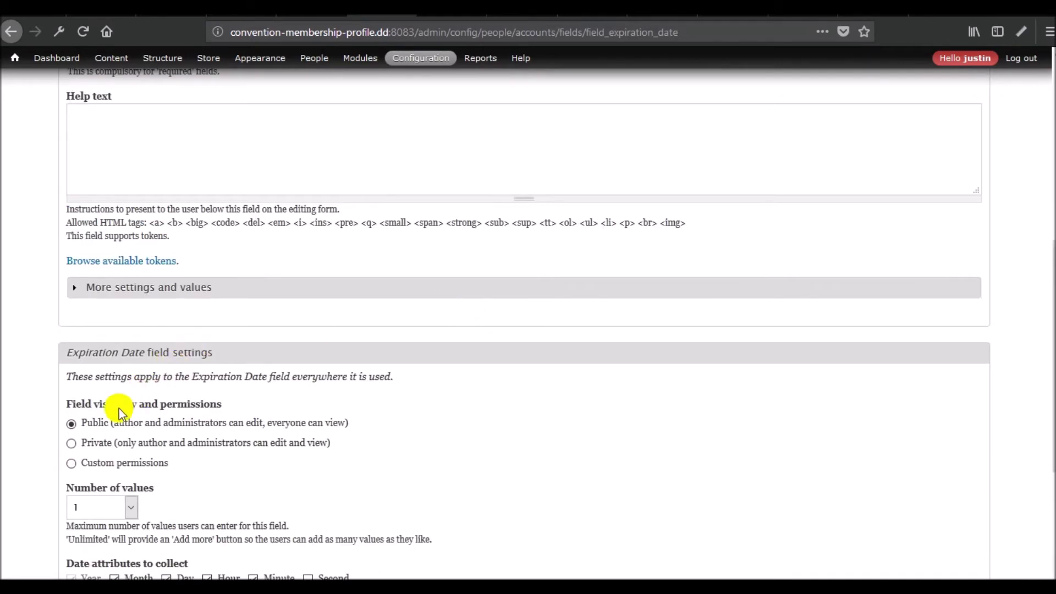
Step: Give the Expiration Date field custom permissions that let authenticated users view their own value, and save the settings
left_click(124, 465)
scroll(192, 435, "down", 3)
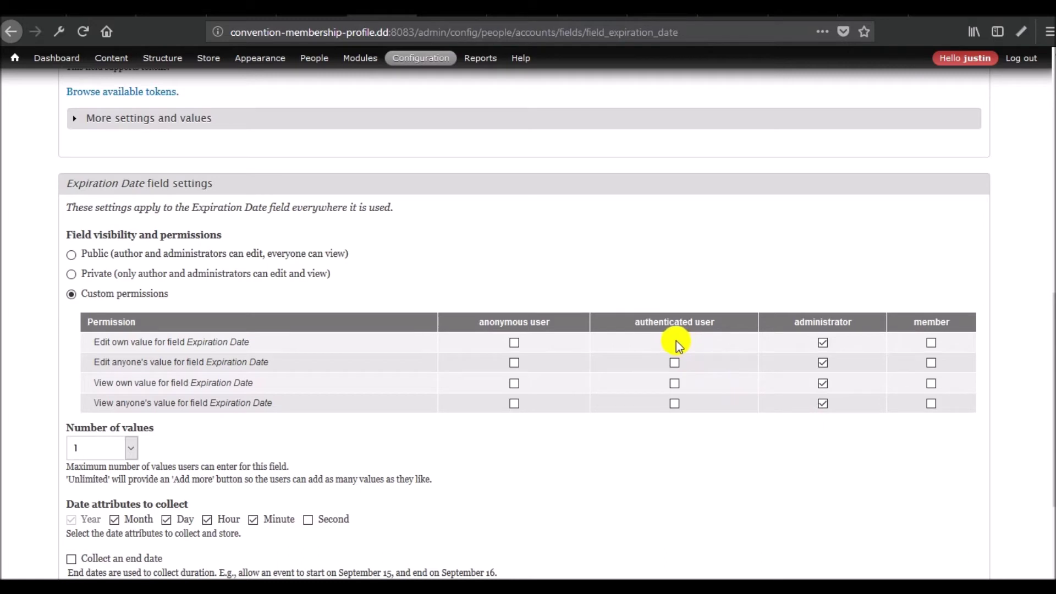
left_click(675, 383)
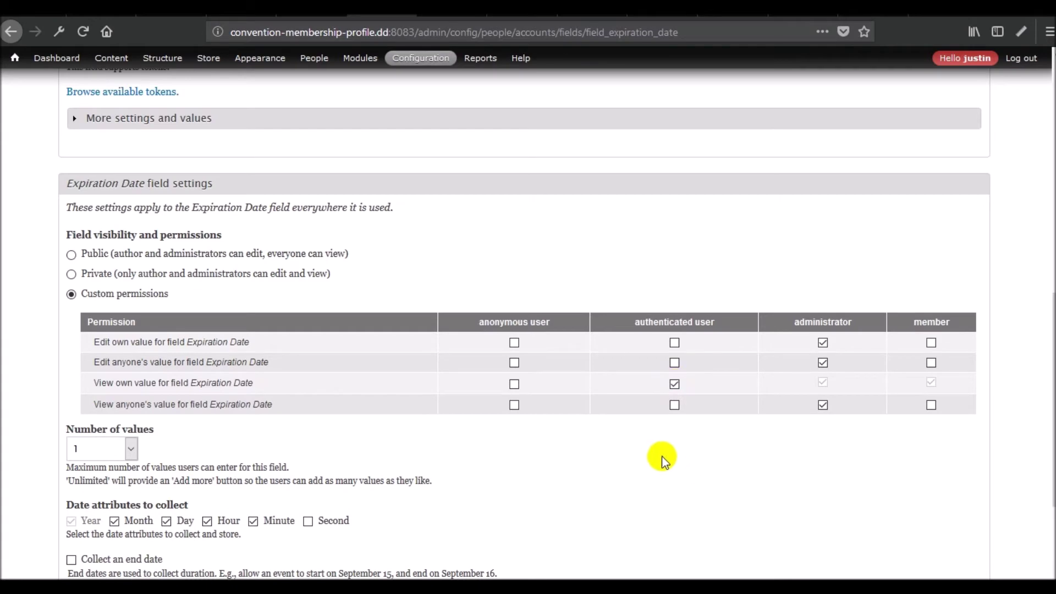
scroll(665, 456, "down", 1)
scroll(659, 451, "down", 3)
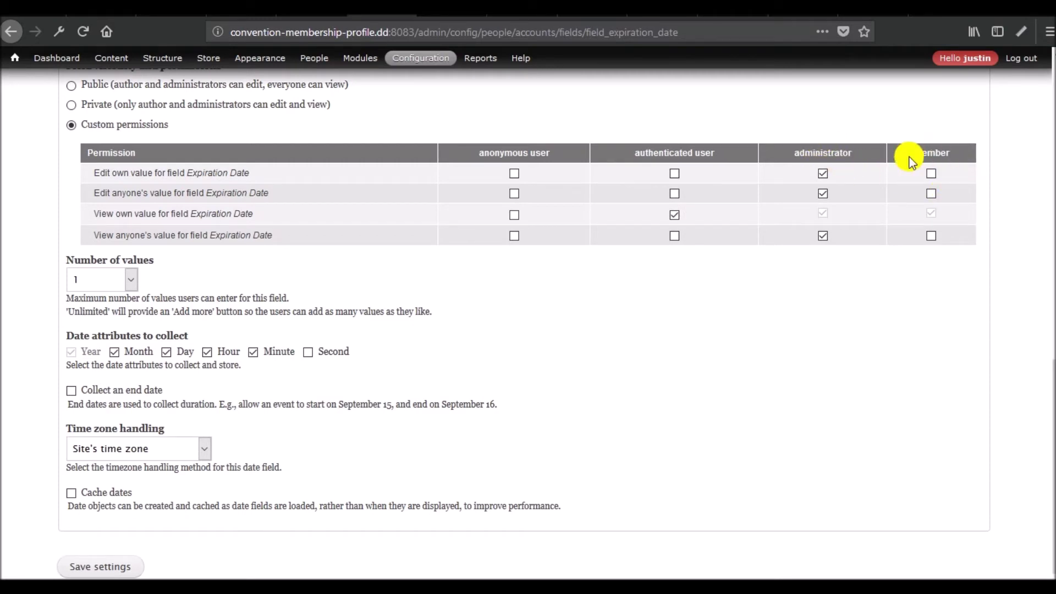
left_click_drag(636, 148, 731, 146)
left_click(731, 147)
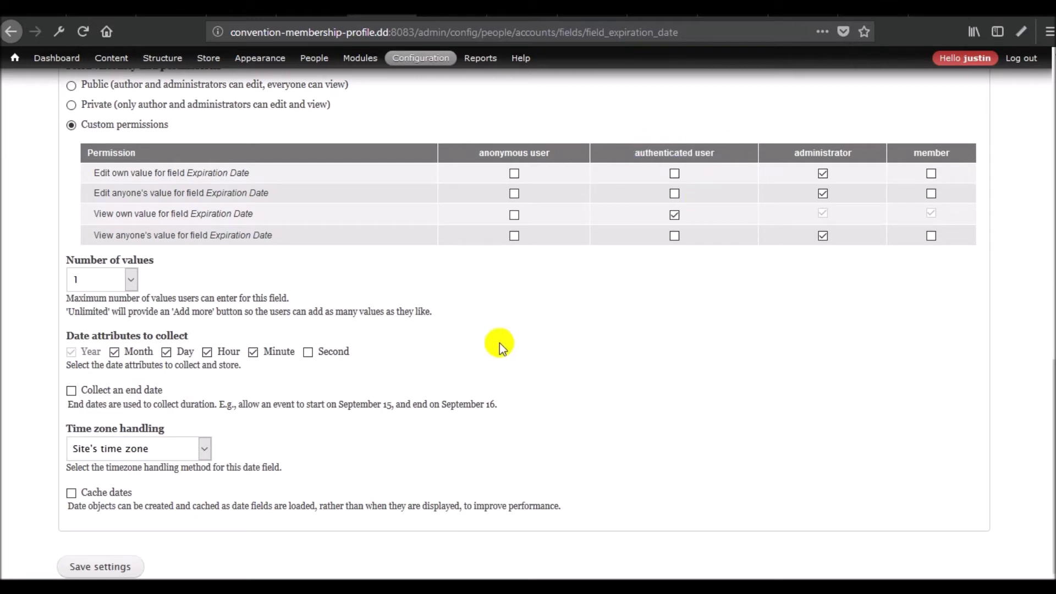
left_click(111, 569)
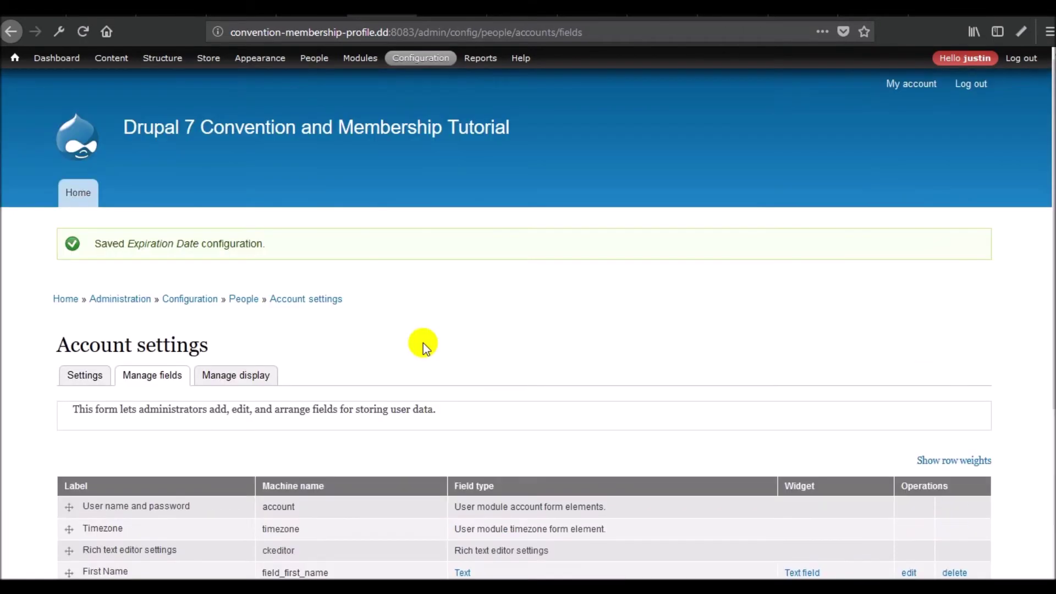
scroll(423, 343, "down", 6)
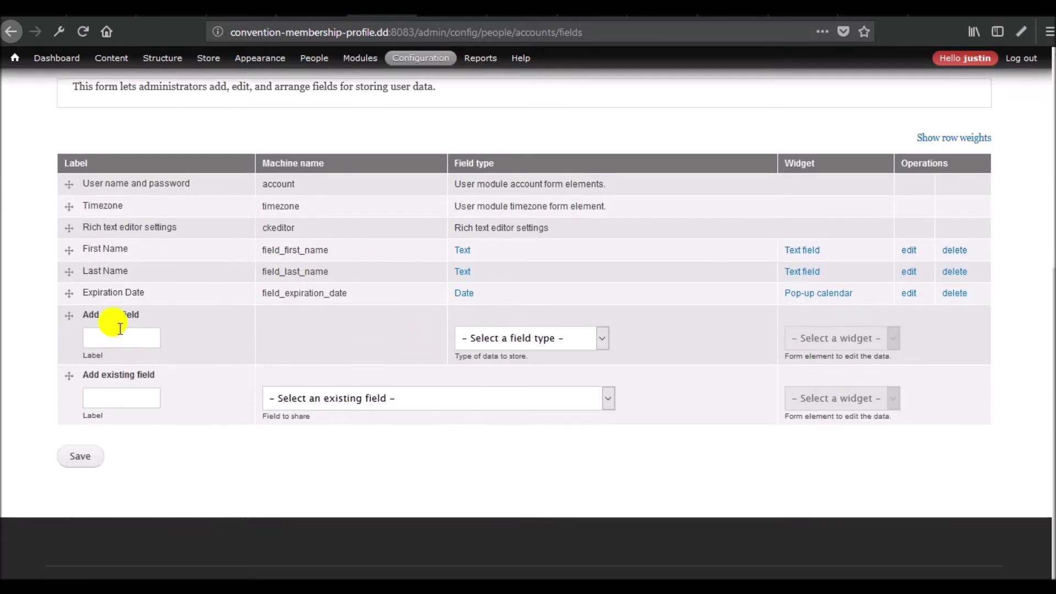
scroll(468, 351, "up", 6)
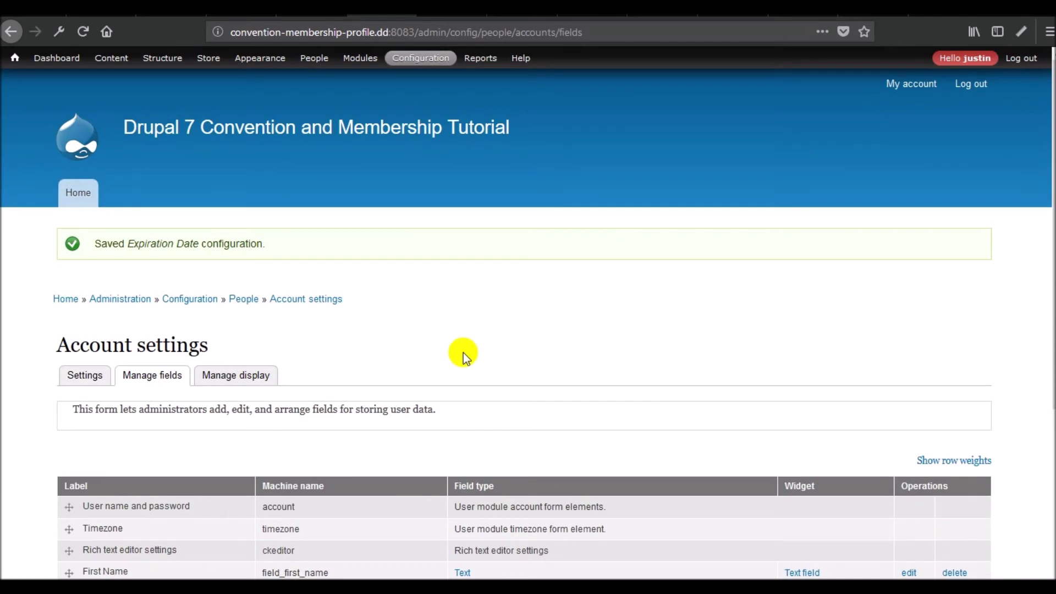
Step: Start a new content type named "Membership Product Display"
mouse_move(104, 66)
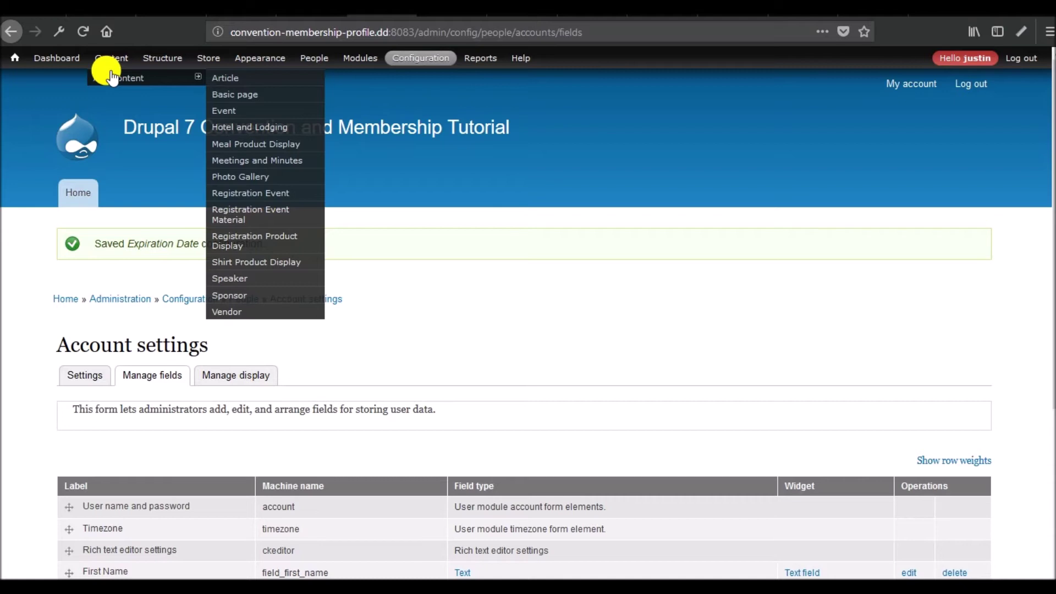
mouse_move(165, 57)
mouse_move(176, 106)
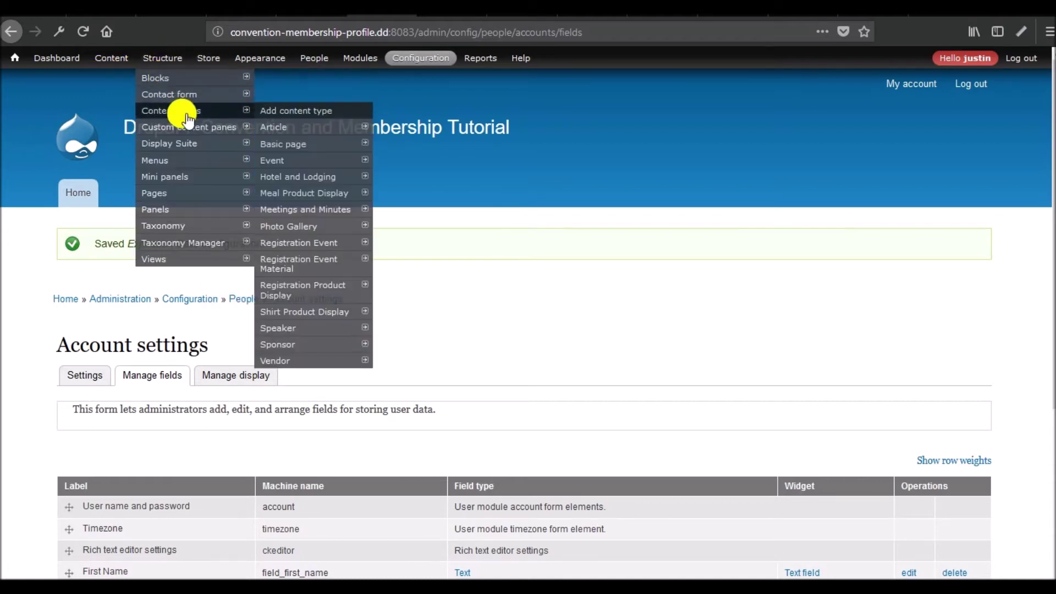
left_click(325, 113)
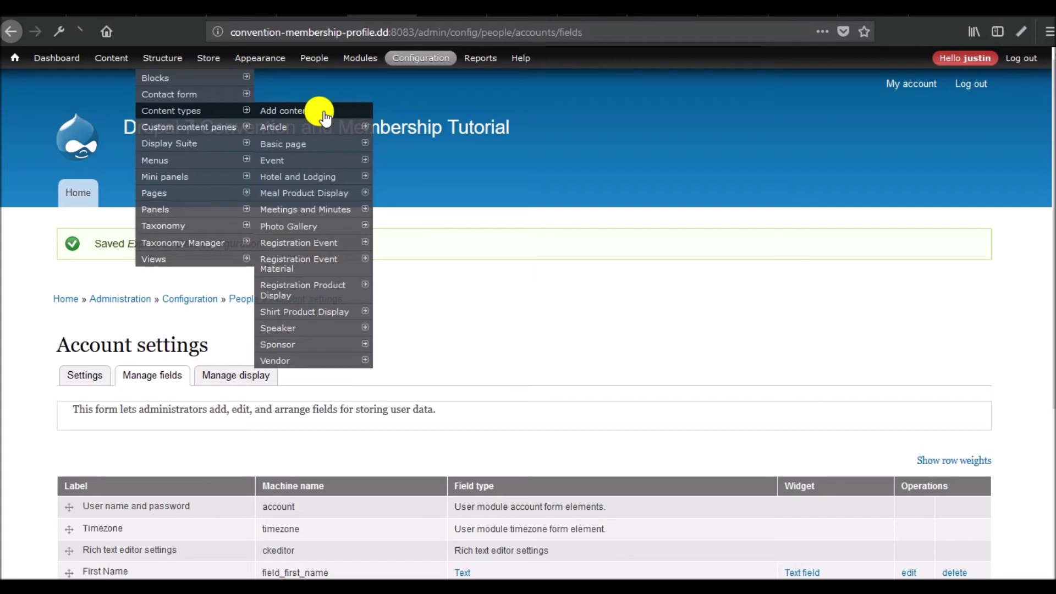
left_click(174, 385)
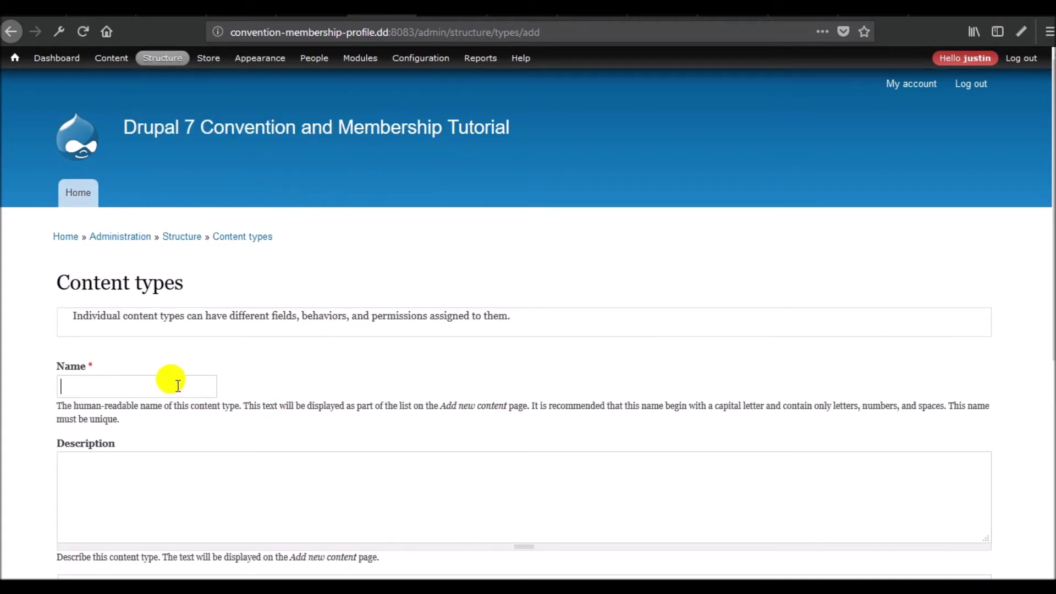
type("Membership Product Display")
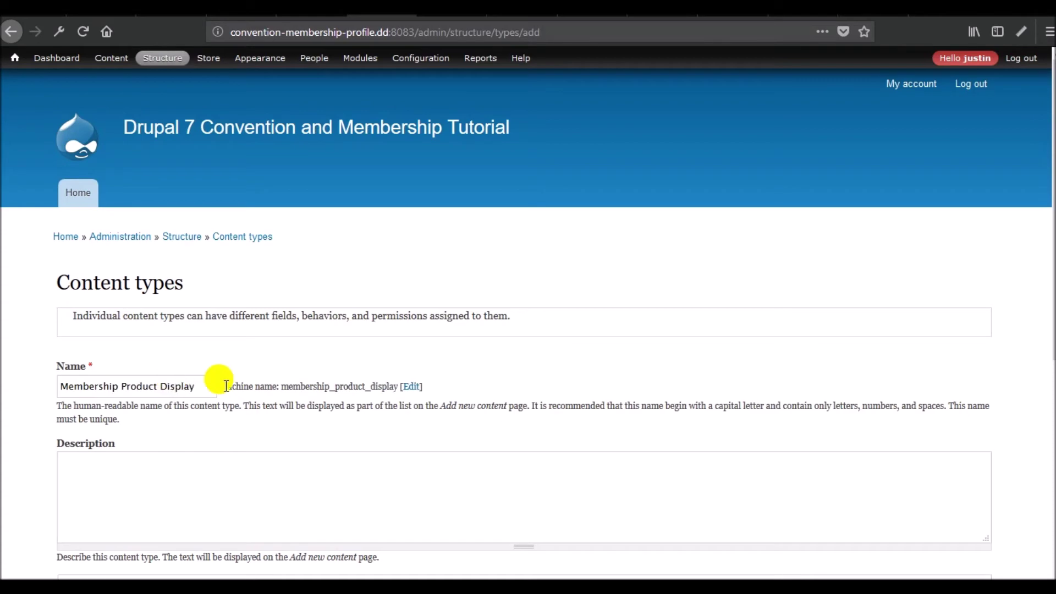
scroll(226, 385, "down", 8)
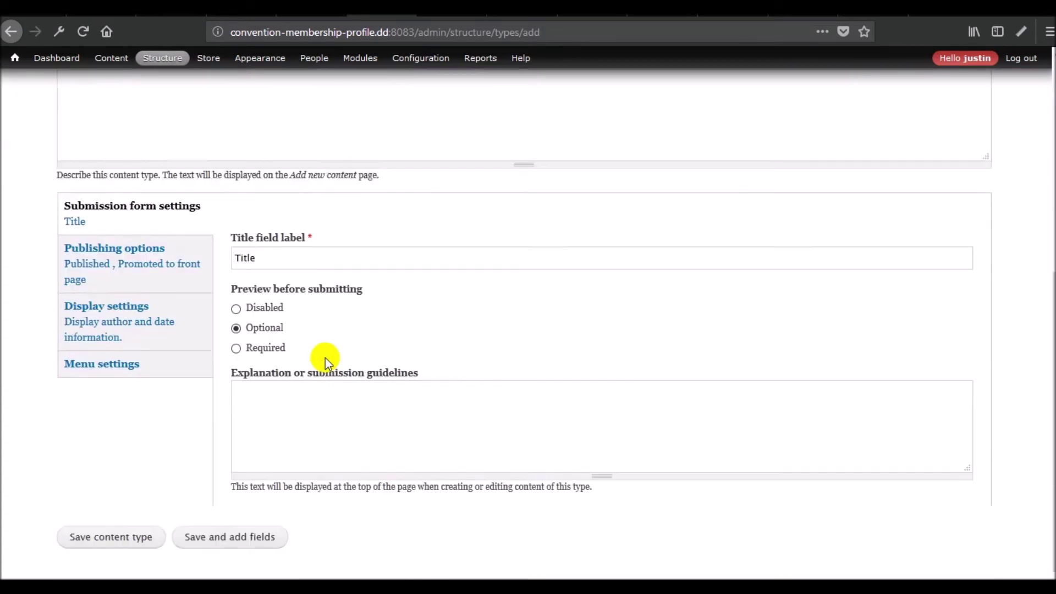
Step: Turn off front-page promotion and author and date display for the content type, and save it to continue with adding fields
scroll(284, 300, "up", 2)
left_click(143, 263)
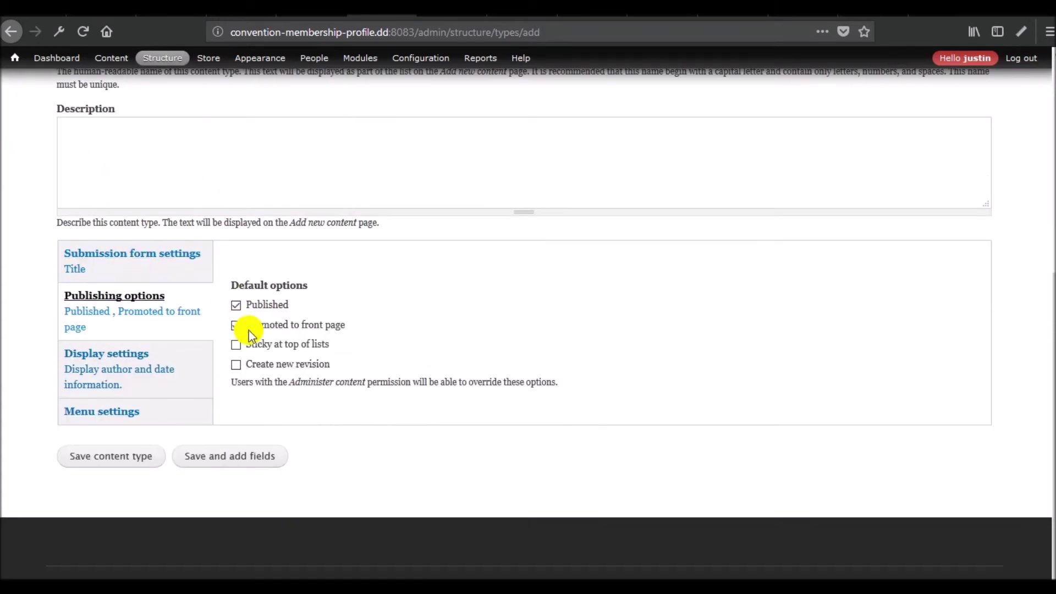
left_click(247, 330)
left_click(140, 378)
left_click(264, 303)
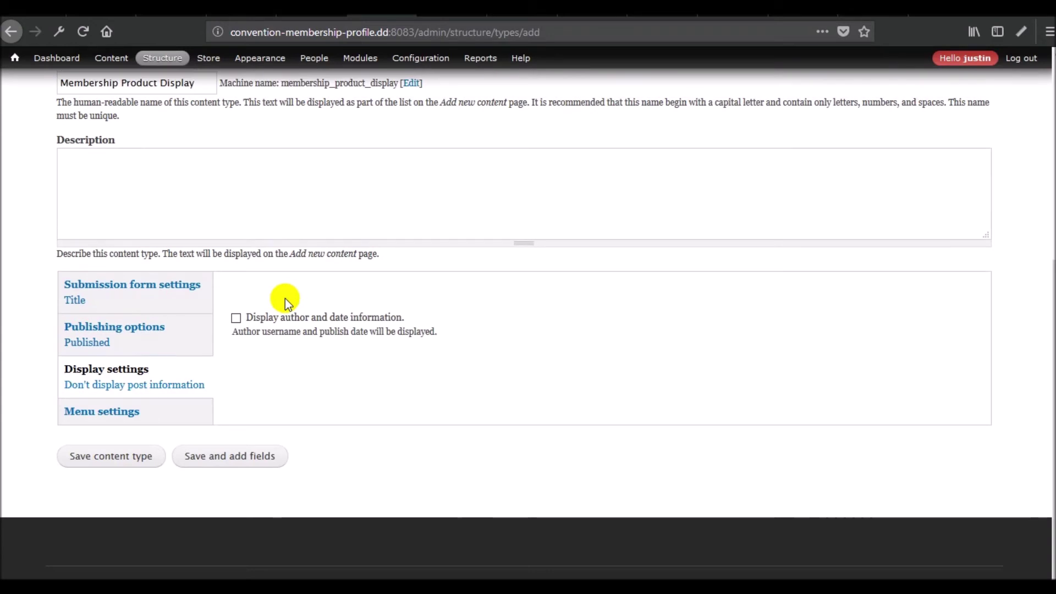
left_click(237, 462)
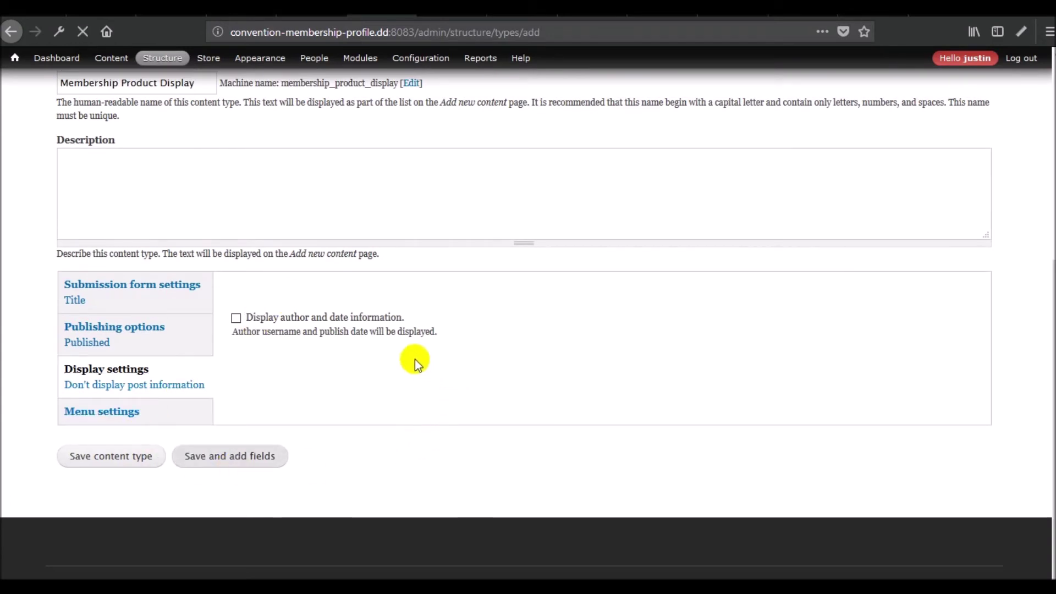
Step: Add the existing product reference field field_referenced_products (Referenced Products) with the multiple-value inline entity form widget to Membership Product Display
scroll(418, 409, "down", 3)
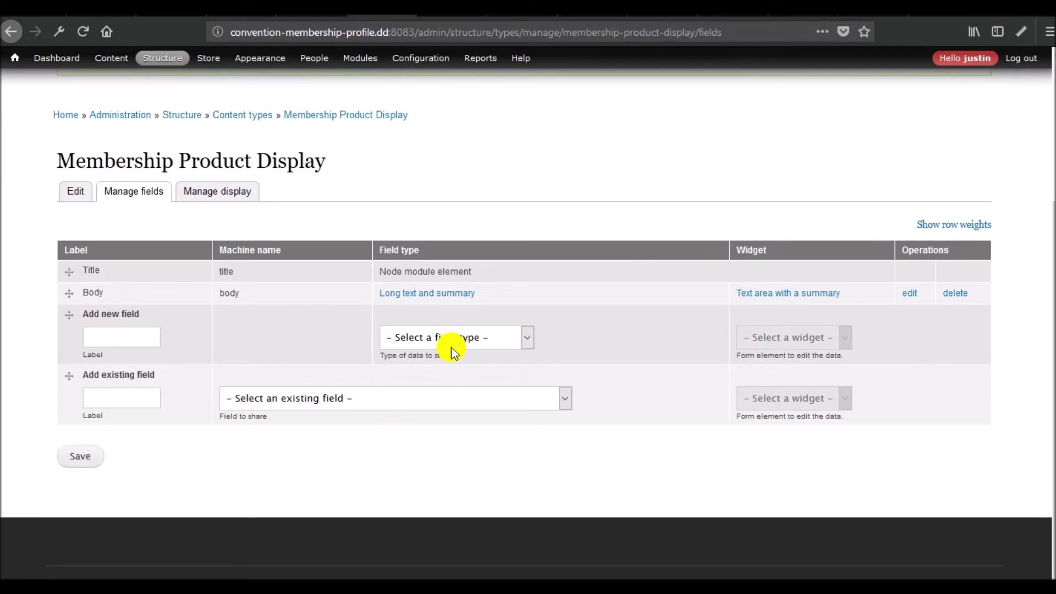
left_click(395, 411)
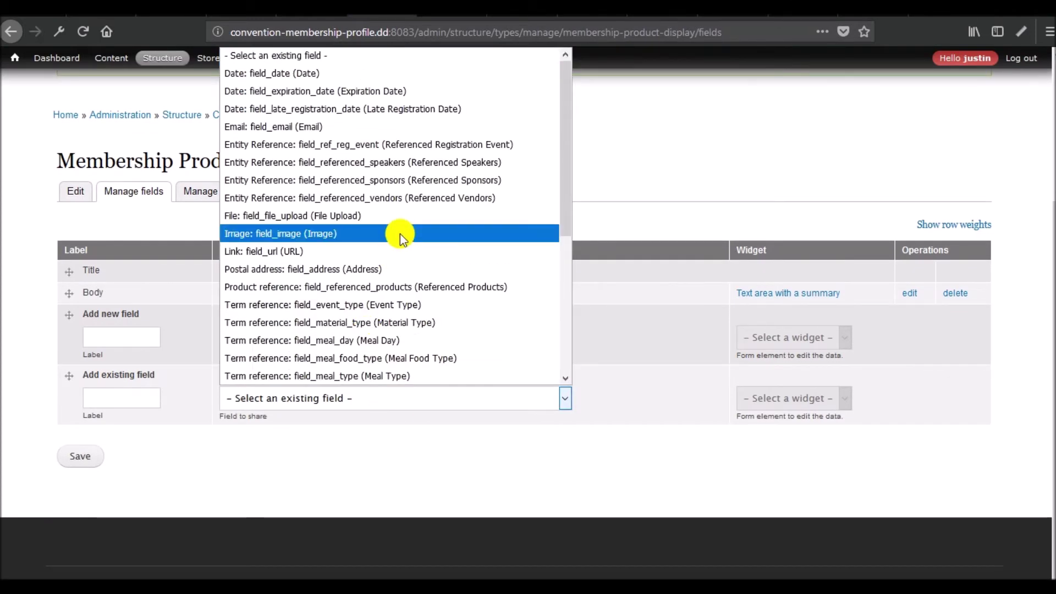
left_click(425, 286)
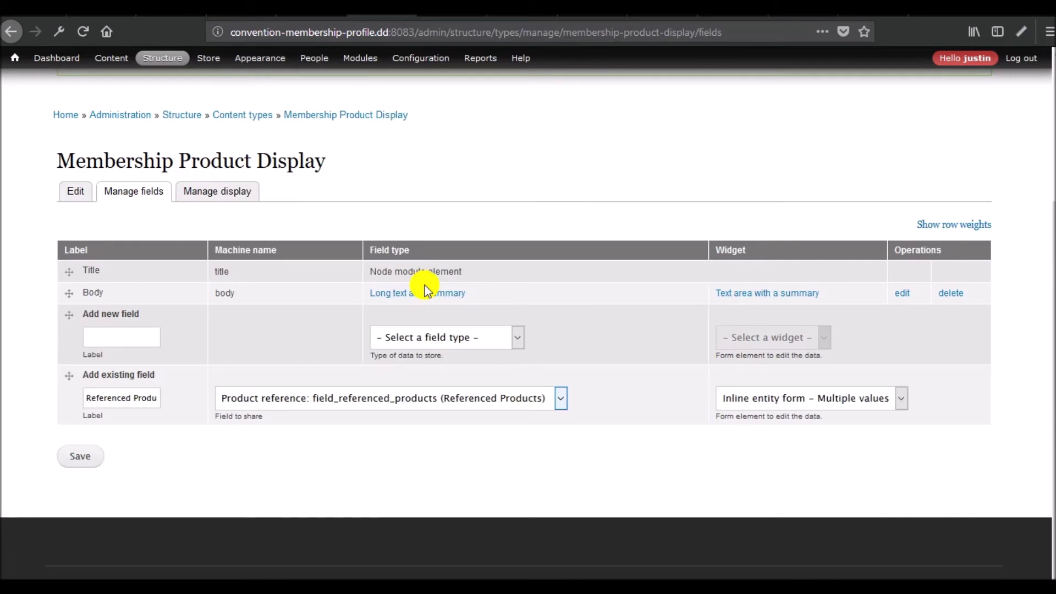
left_click(374, 407)
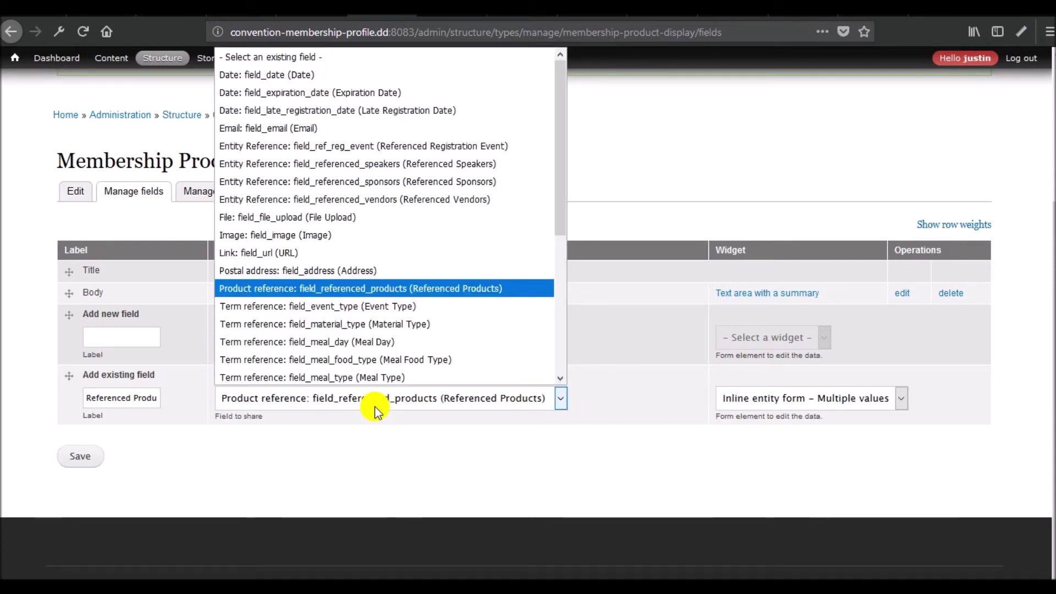
left_click(375, 407)
left_click(65, 460)
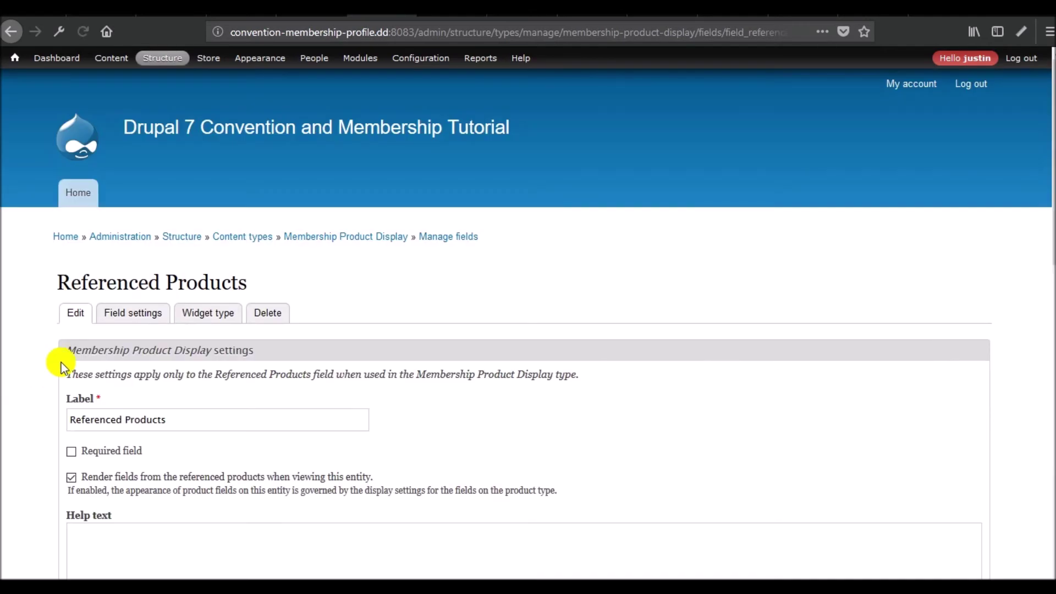
Step: Limit the Referenced Products field to the Membership product type and allow users to add existing products
scroll(63, 365, "down", 8)
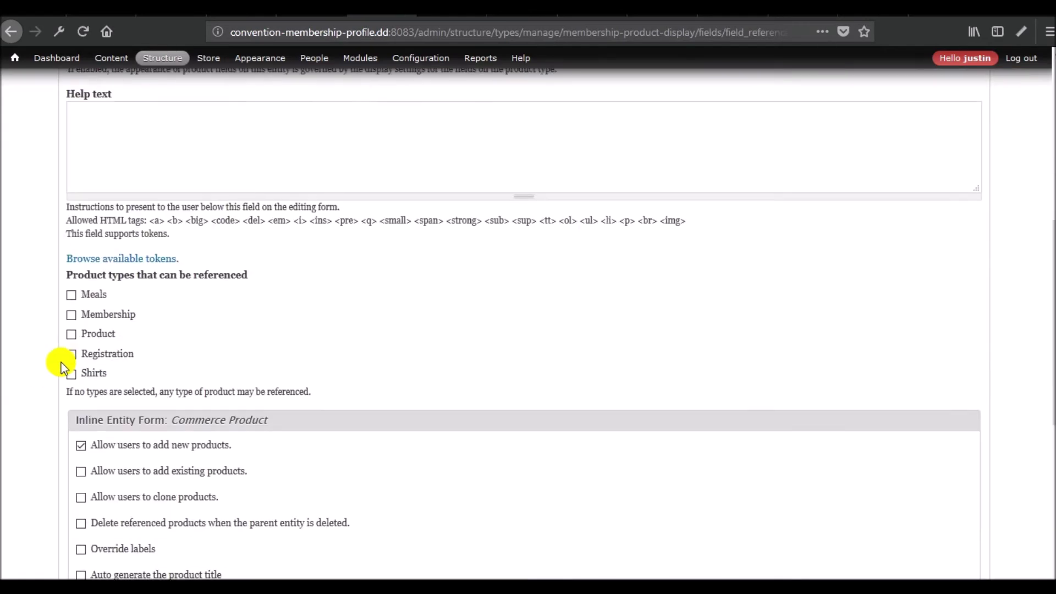
left_click(117, 311)
scroll(222, 301, "down", 5)
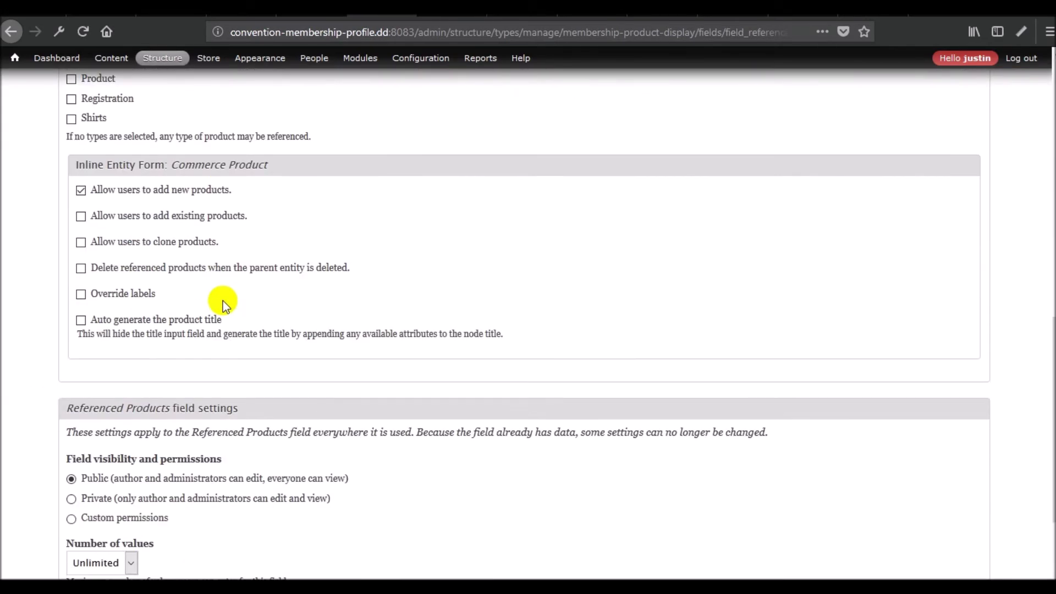
left_click(144, 217)
Step: Override the inline form labels with singular "Membership" and plural "Memberships", and save the Referenced Products field settings
left_click(134, 357)
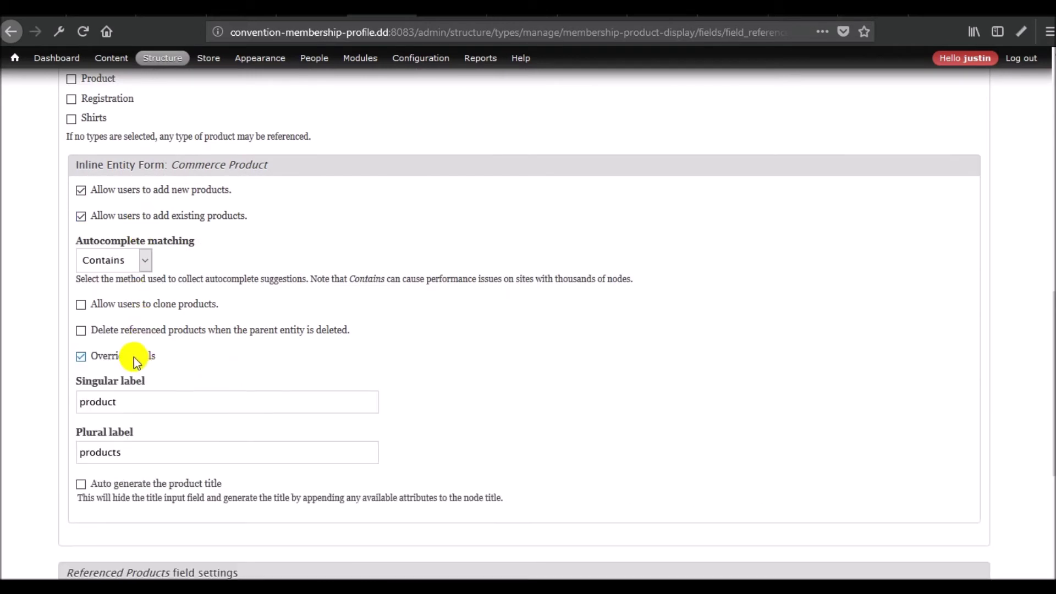
double_click(188, 393)
type("Mwemb")
key("BackSpace")
key("BackSpace")
key("BackSpace")
key("BackSpace")
key("BackSpace")
type("wm")
key("BackSpace")
key("BackSpace")
type("Member")
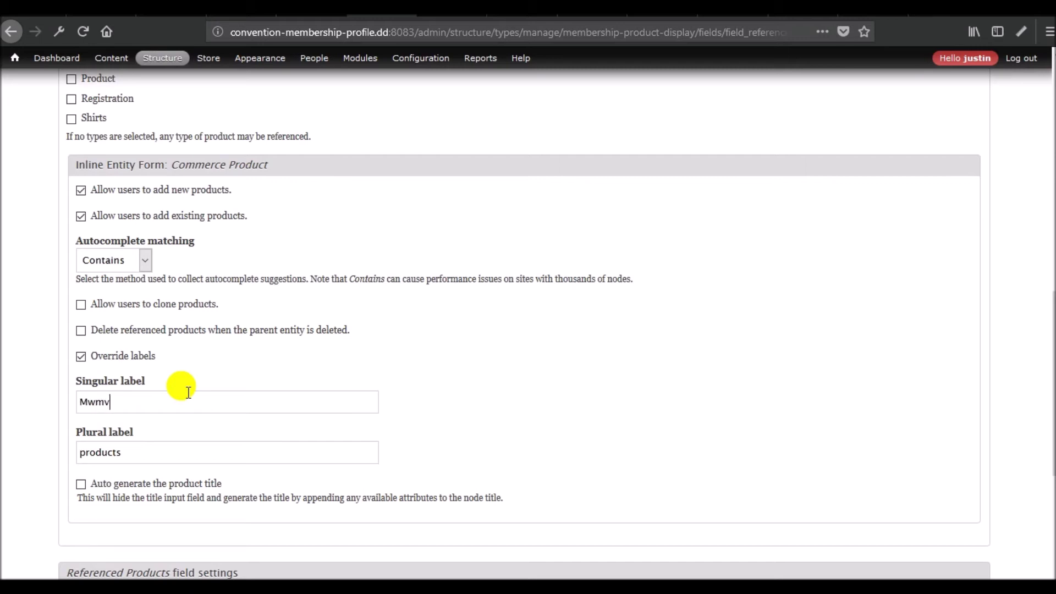
key("BackSpace")
key("BackSpace")
key("BackSpace")
key("BackSpace")
key("BackSpace")
type("embership")
key("Tab")
type("Memberships")
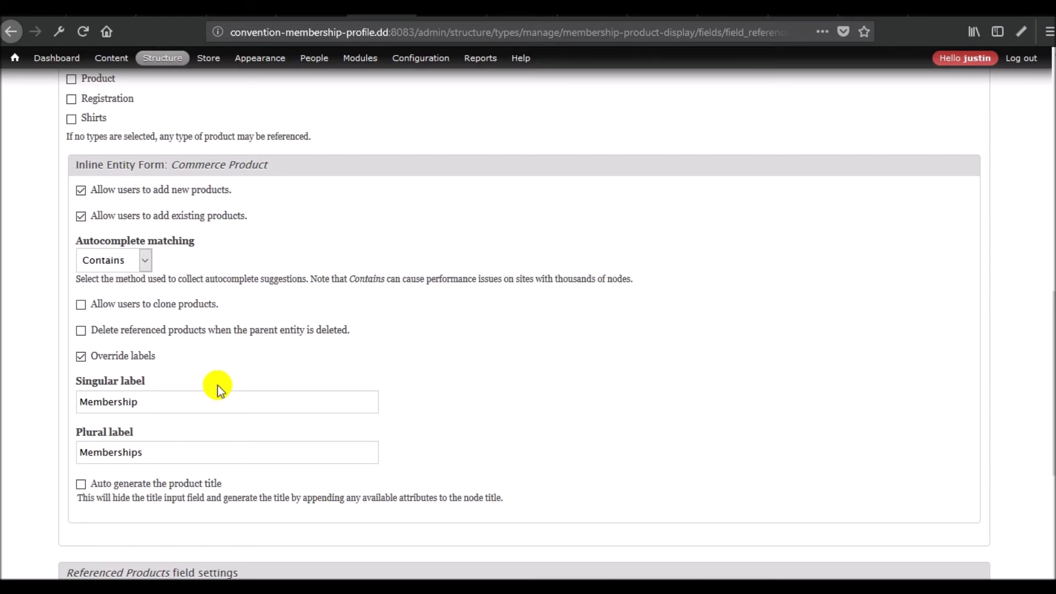
scroll(216, 385, "down", 5)
scroll(174, 272, "up", 4)
scroll(110, 422, "down", 4)
left_click(103, 458)
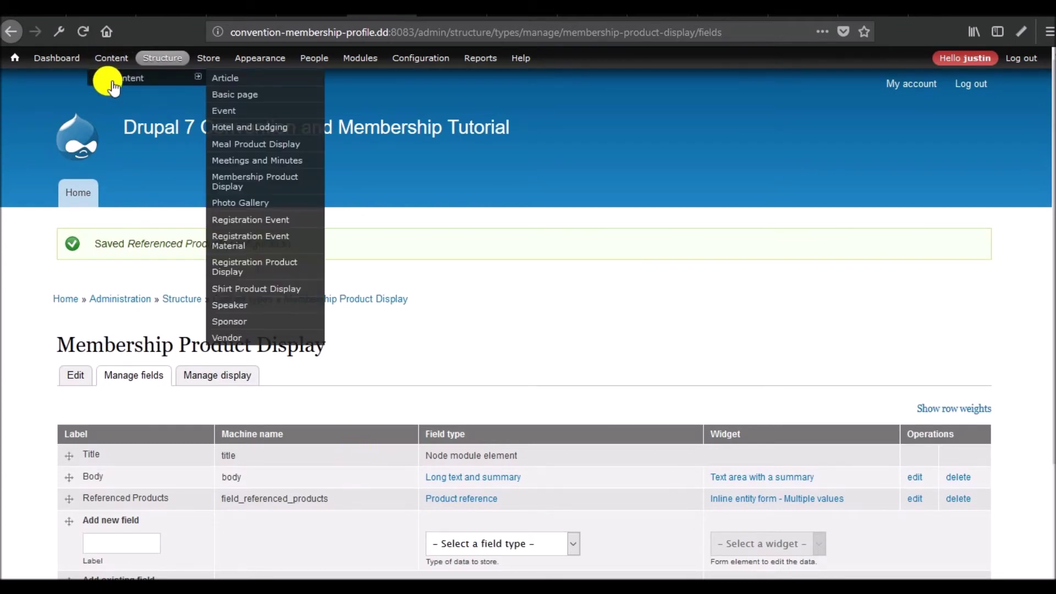
Step: Start a new Membership Product Display content item titled "Organization Annual Membership"
mouse_move(132, 63)
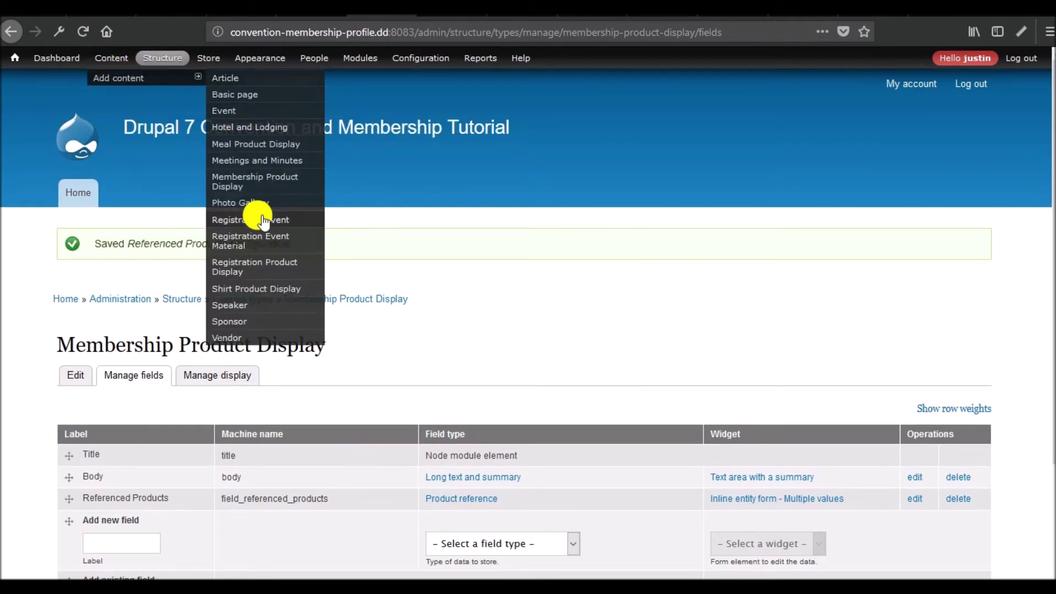
left_click(270, 179)
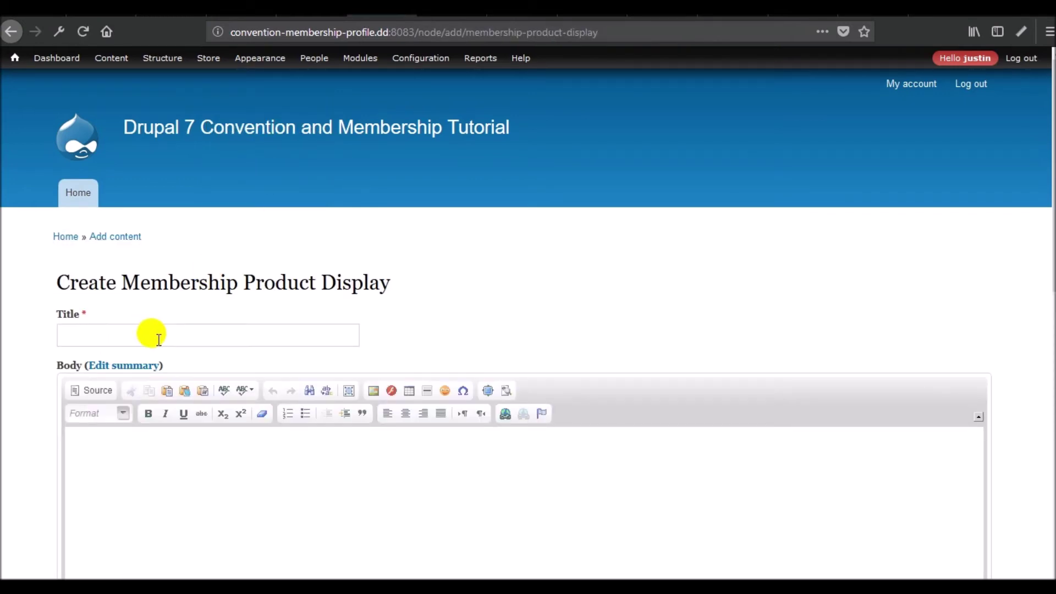
left_click(158, 339)
type("Organization Annual Membership")
Step: Enter the body text "Description of membership can go here." for the product display
scroll(205, 328, "down", 5)
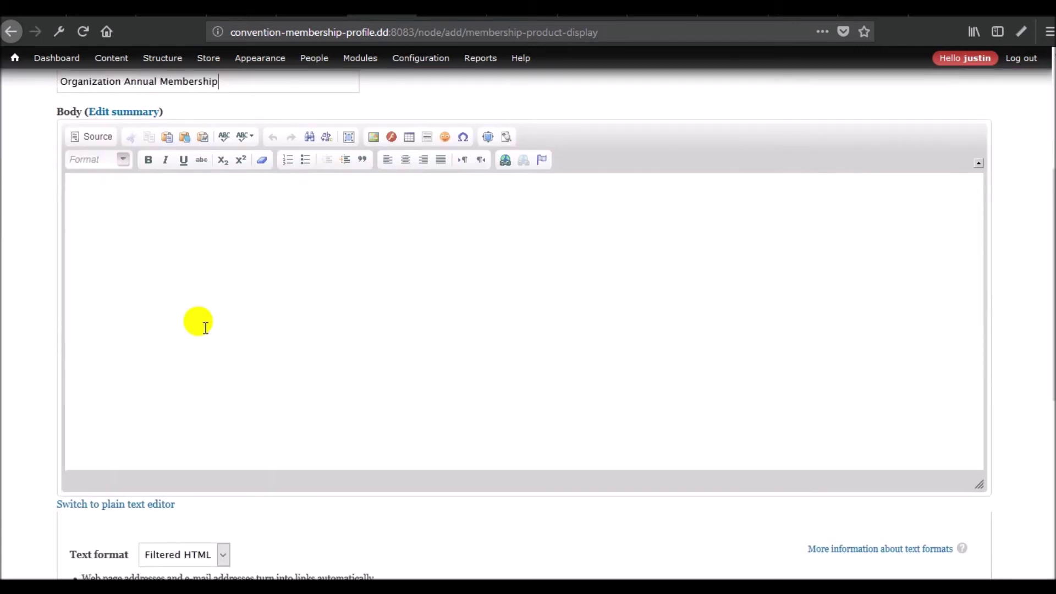
scroll(205, 328, "down", 3)
scroll(205, 274, "up", 1)
left_click(219, 175)
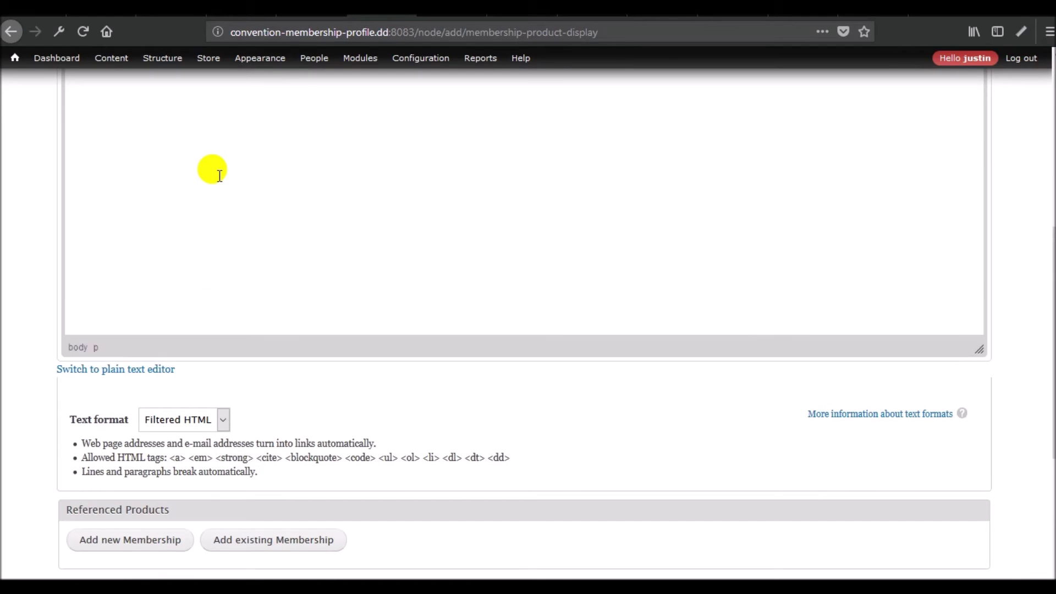
scroll(218, 173, "up", 5)
type("Descriptio of me")
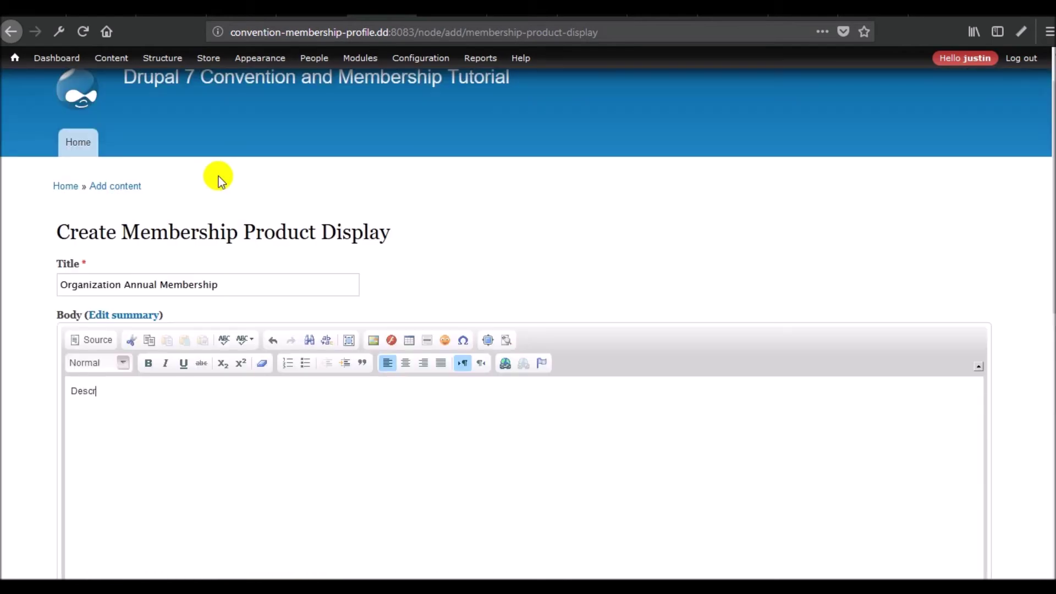
key("BackSpace")
key("BackSpace")
key("BackSpace")
key("BackSpace")
type("n of membership can go here.")
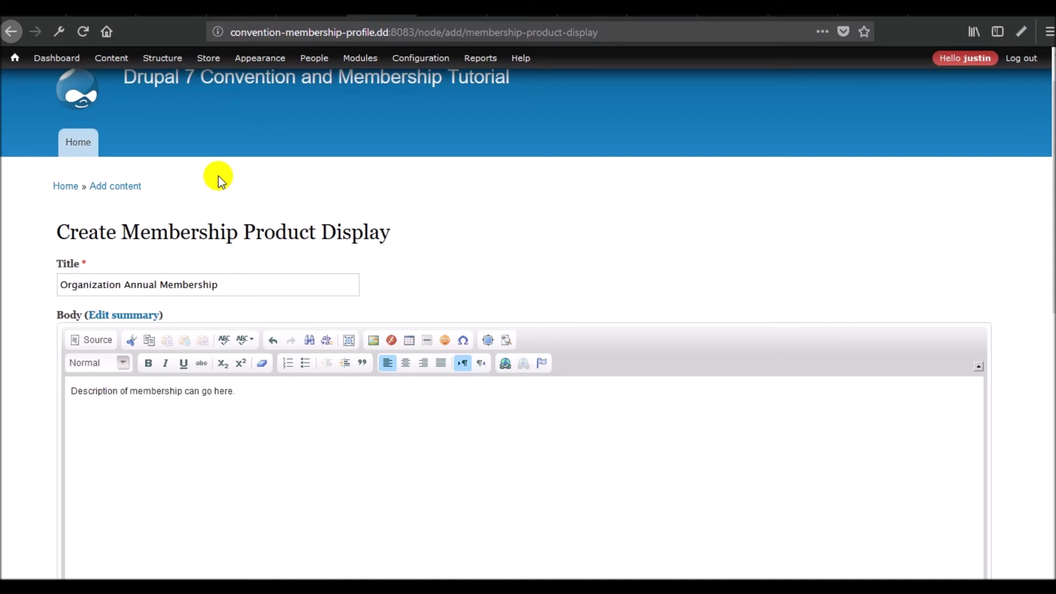
Step: Start a new membership under the referenced products and set its SKU to org_annual_membership
scroll(219, 176, "down", 5)
scroll(218, 176, "down", 3)
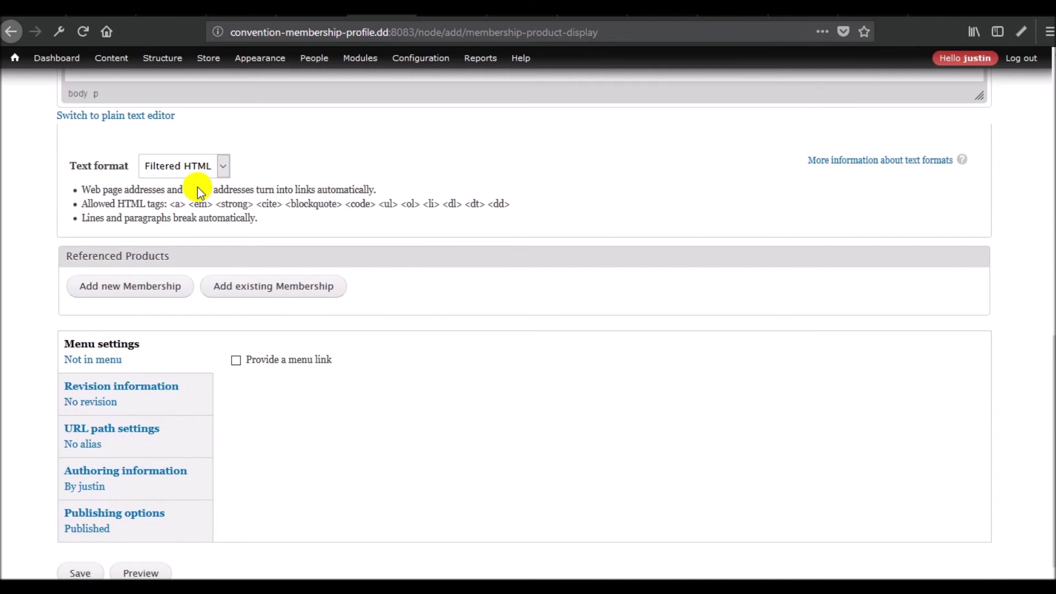
left_click(156, 293)
left_click(150, 329)
type("orga")
key("BackSpace")
key("BackSpace")
type("ganiz")
key("BackSpace")
key("BackSpace")
key("BackSpace")
key("BackSpace")
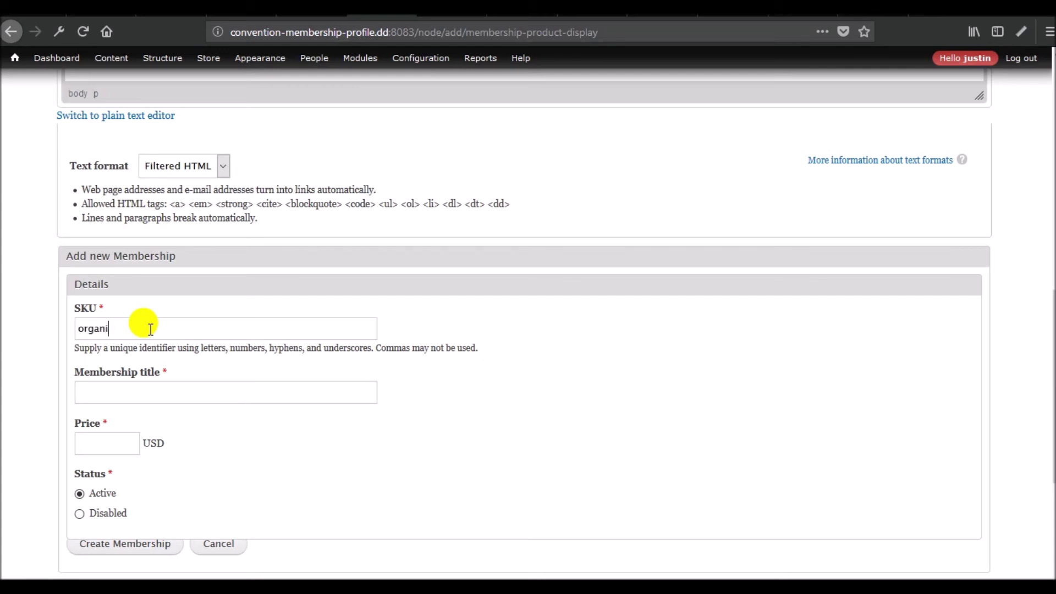
type("_annual_membership")
Step: Title the membership "Org Annual Membership" with a price of 100 USD, create it and save the product display
key("Tab")
type("Org Ann")
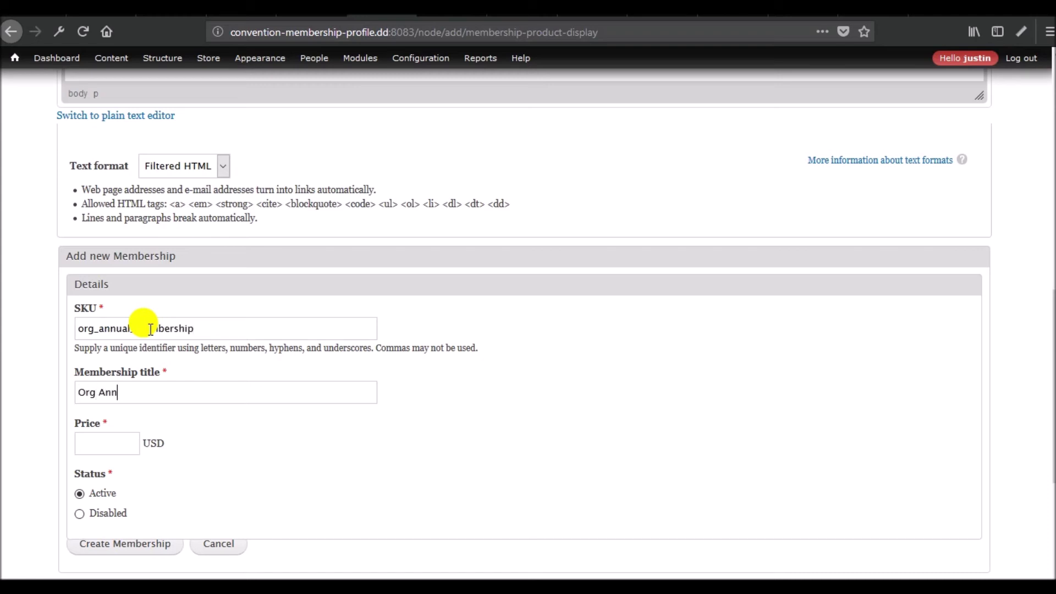
type("ual Membership")
type("100")
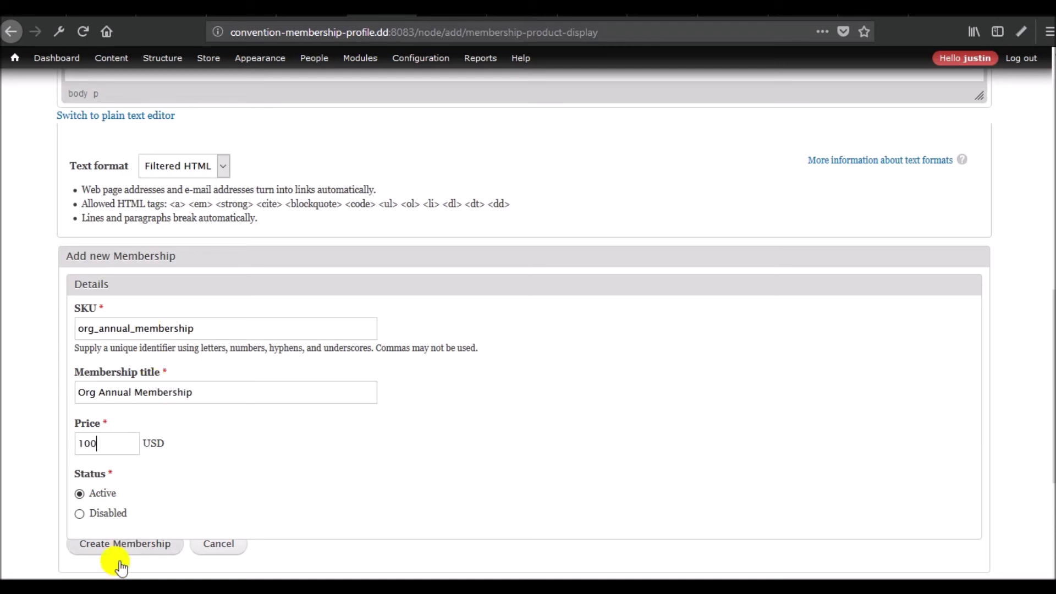
left_click(110, 543)
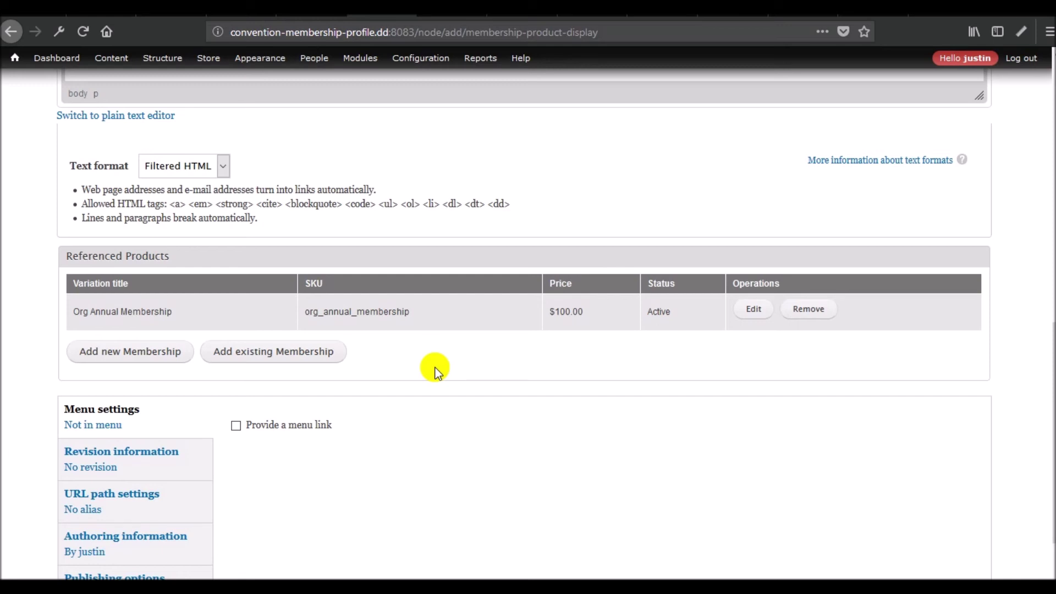
scroll(400, 354, "down", 3)
left_click(92, 551)
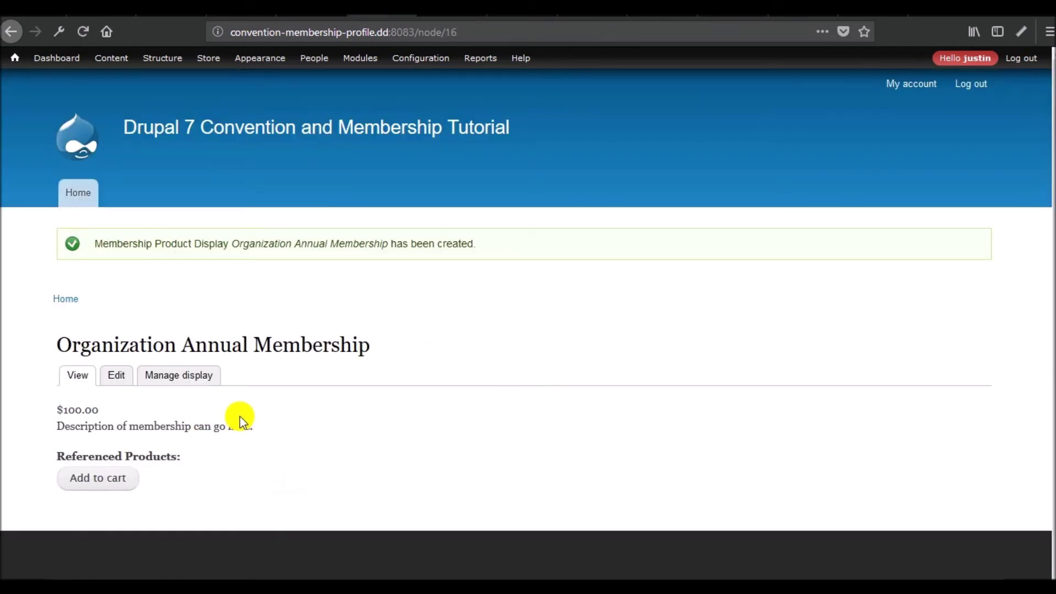
Step: Go to the Membership Product Display content type's edit page and look over its settings
left_click(160, 129)
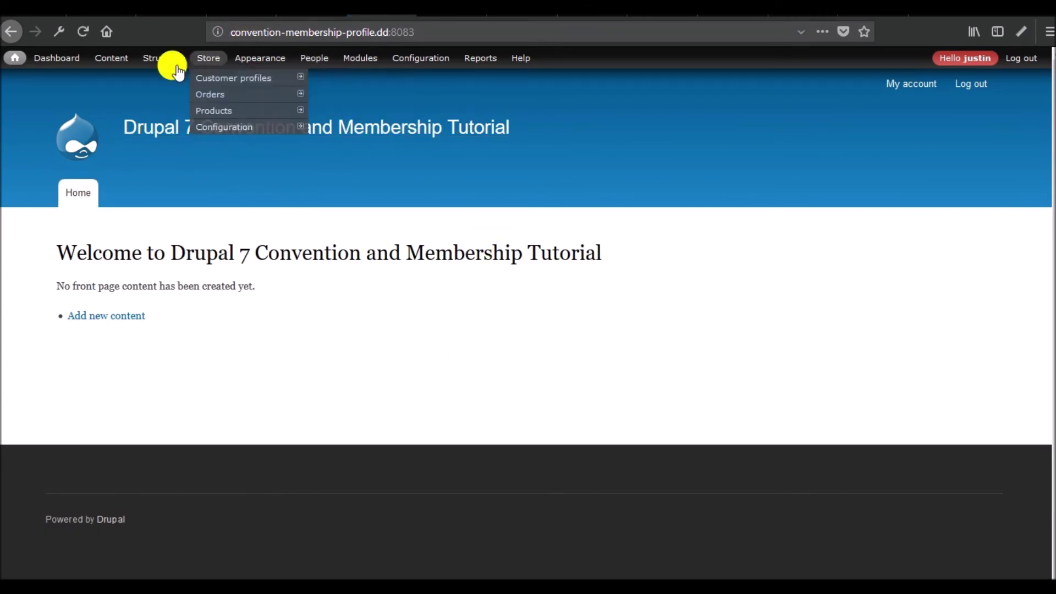
mouse_move(164, 60)
mouse_move(219, 110)
mouse_move(313, 318)
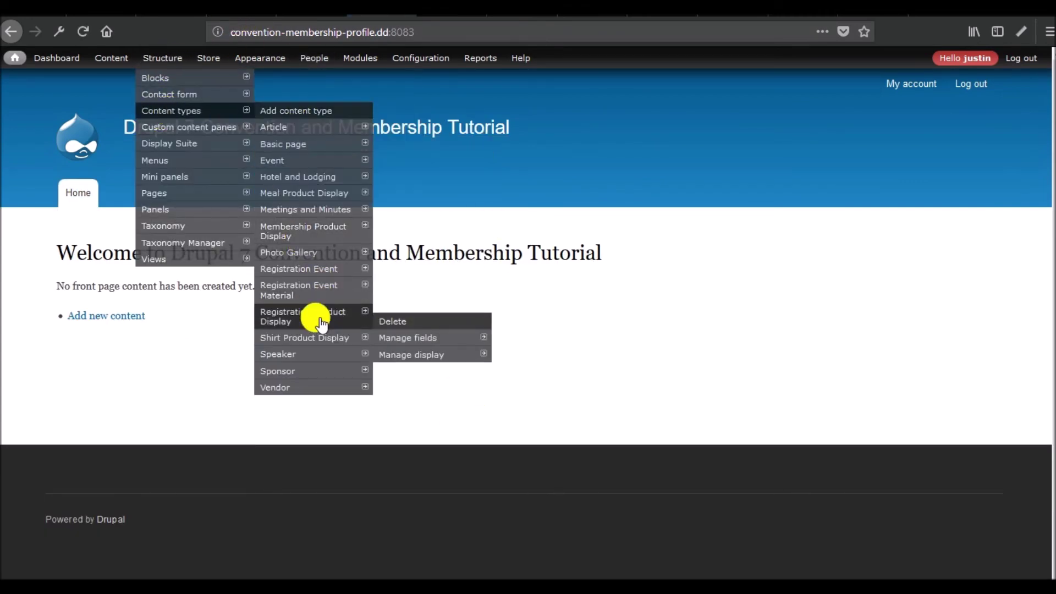
mouse_move(300, 286)
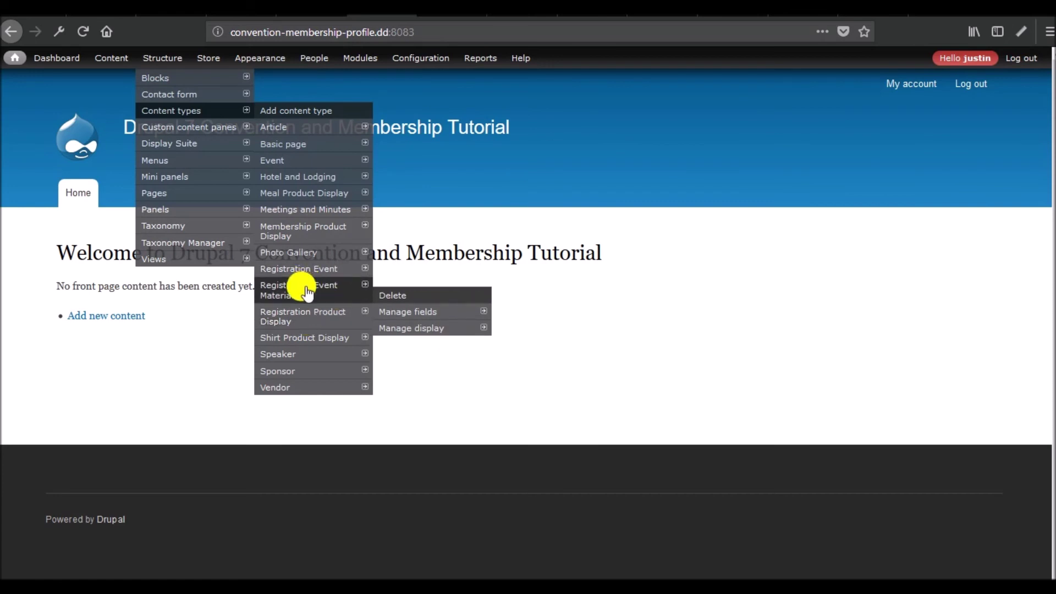
mouse_move(291, 233)
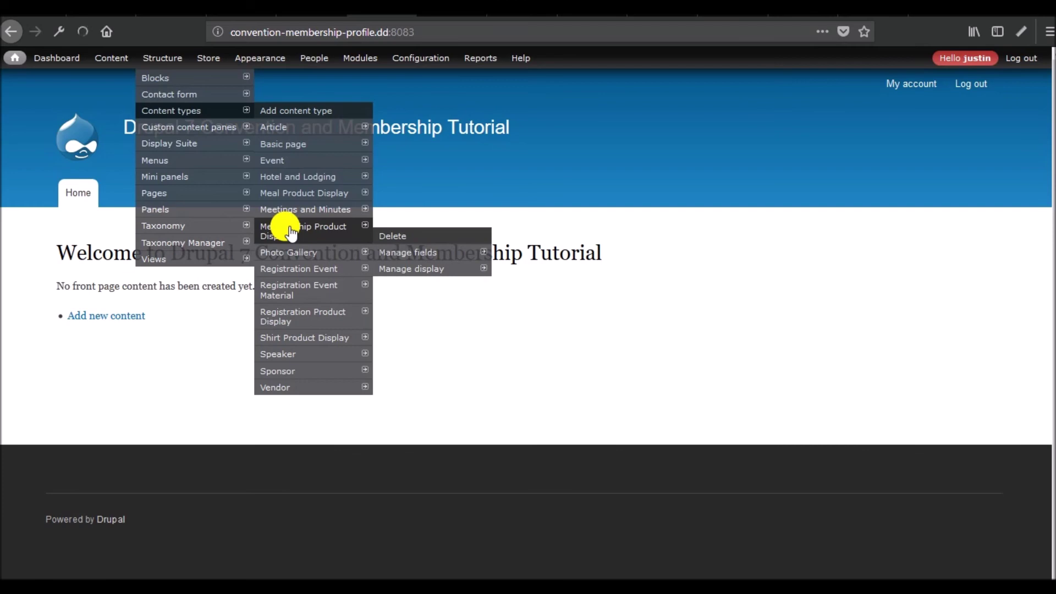
left_click(291, 234)
scroll(264, 368, "down", 7)
scroll(263, 371, "up", 8)
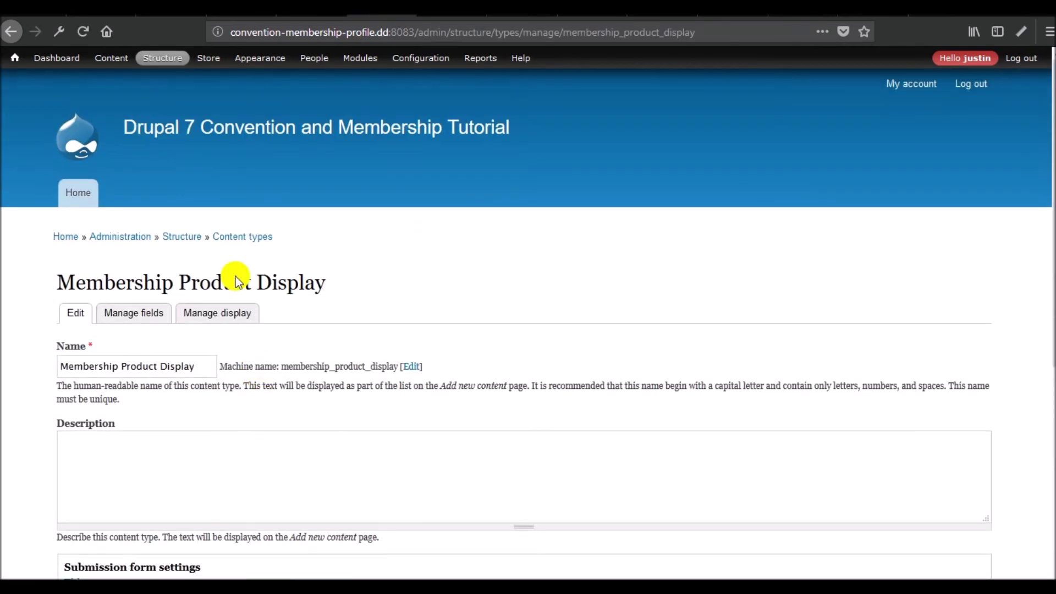
Step: Edit the referenced product of the Organization Annual Membership content, setting its SKU to org_annual_membership_type1 and its title to "Org Annual Membership Type 1"
left_click(111, 58)
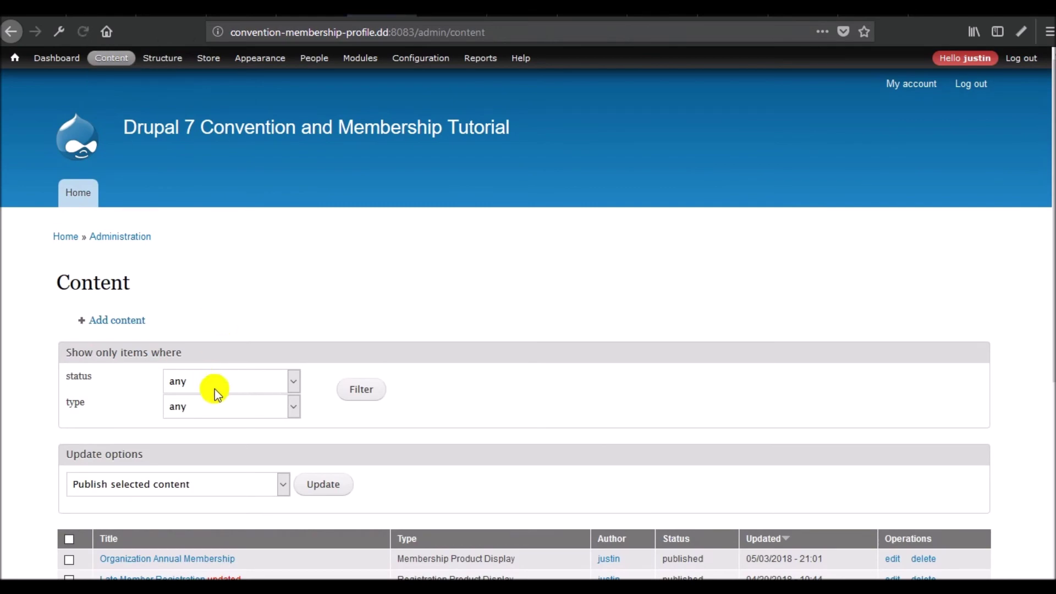
scroll(215, 388, "down", 5)
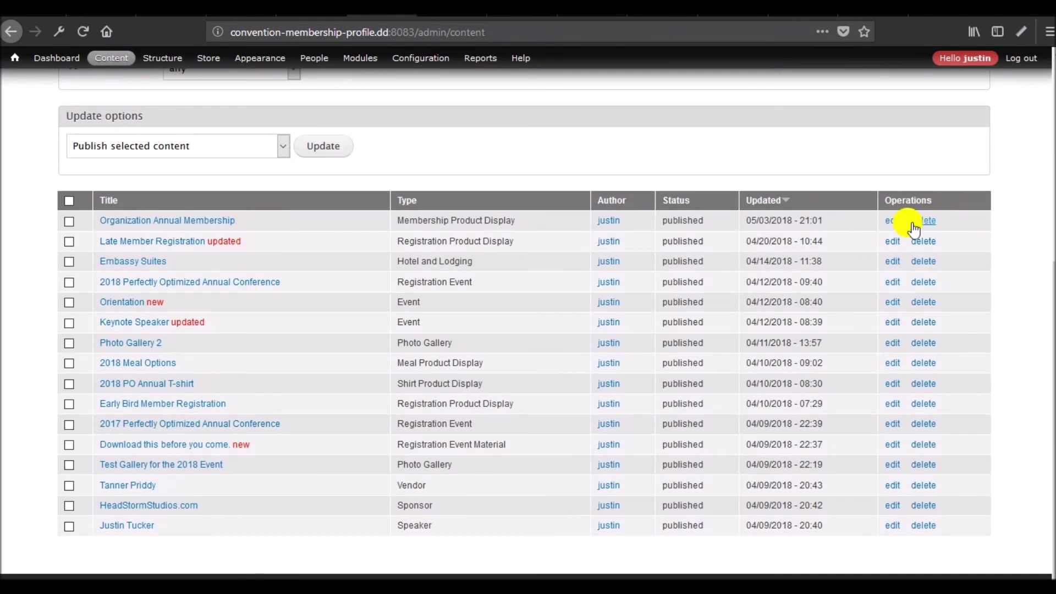
left_click(891, 220)
scroll(389, 297, "down", 10)
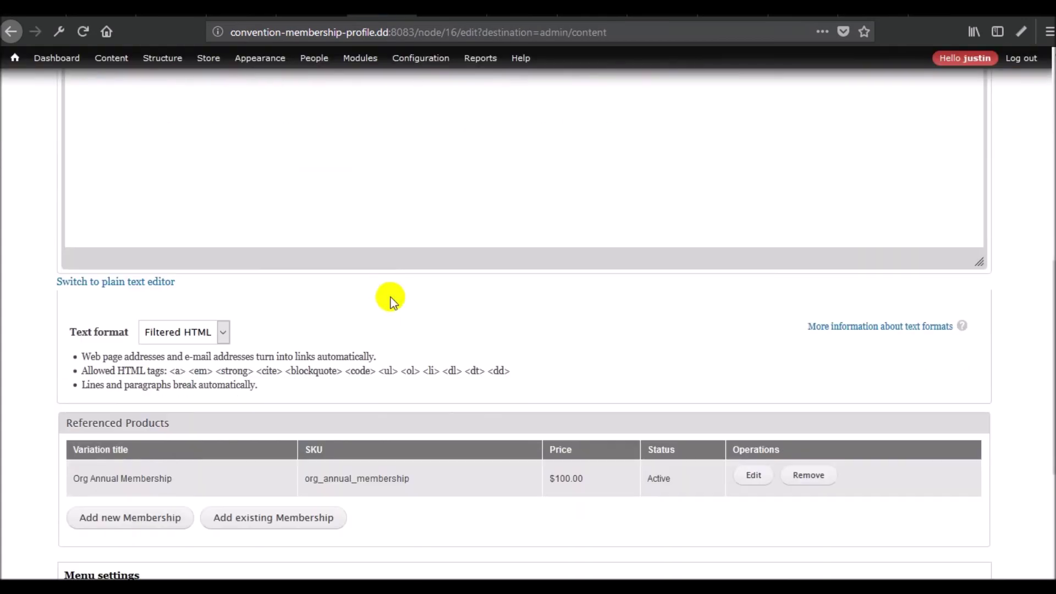
left_click(758, 226)
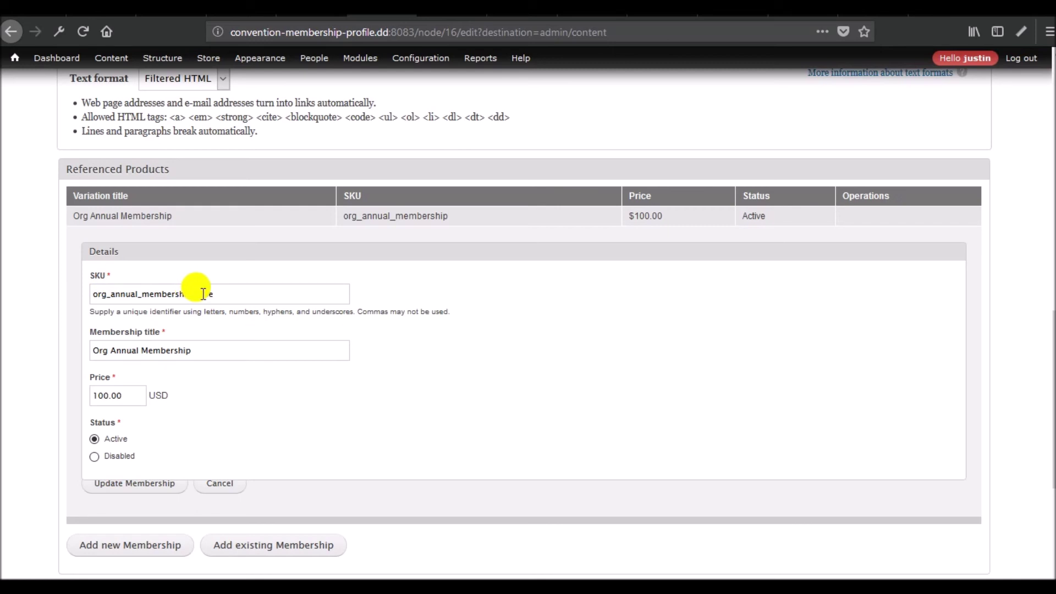
left_click(222, 358)
type("Ty")
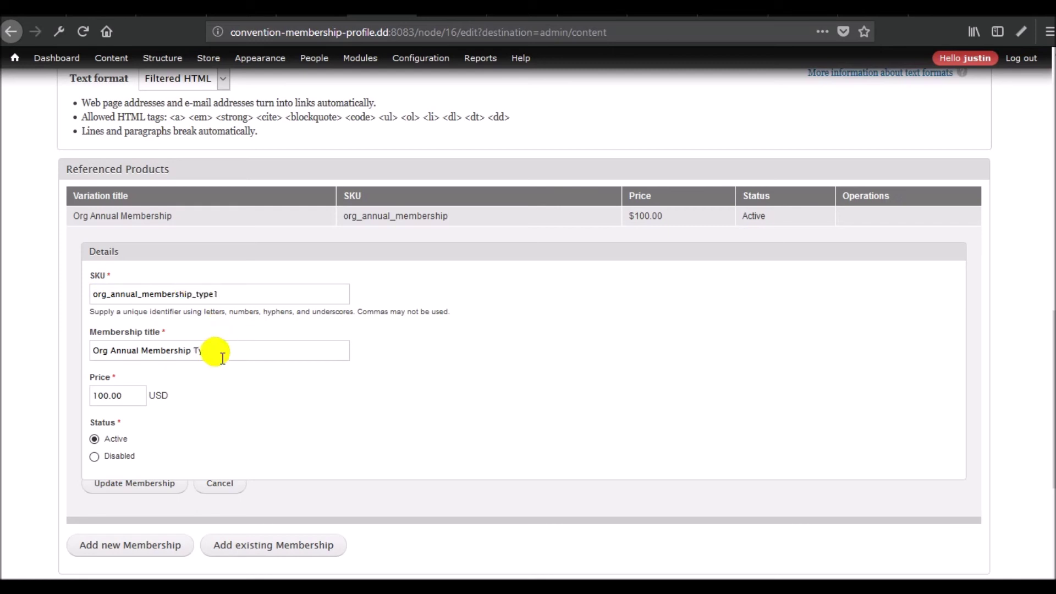
type("pe 1")
left_click(138, 491)
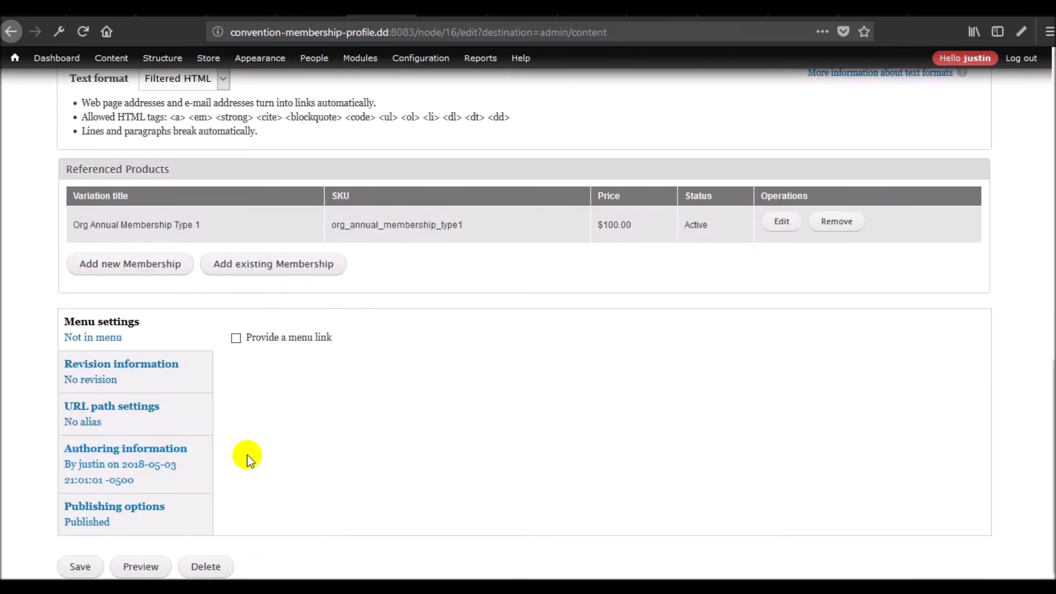
Step: Add a second membership with SKU org_annual_membership_type2, title "Org Annual Membership Type 2" and price 200 USD, and save the product display
left_click(131, 264)
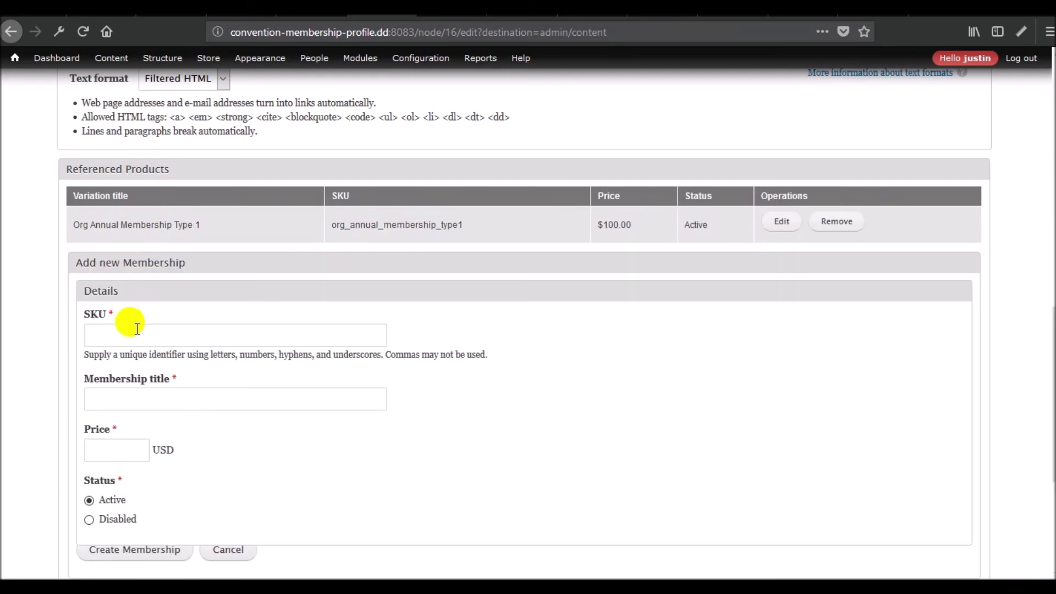
type("o")
key("BackSpace")
type("org_annual_membership_typ")
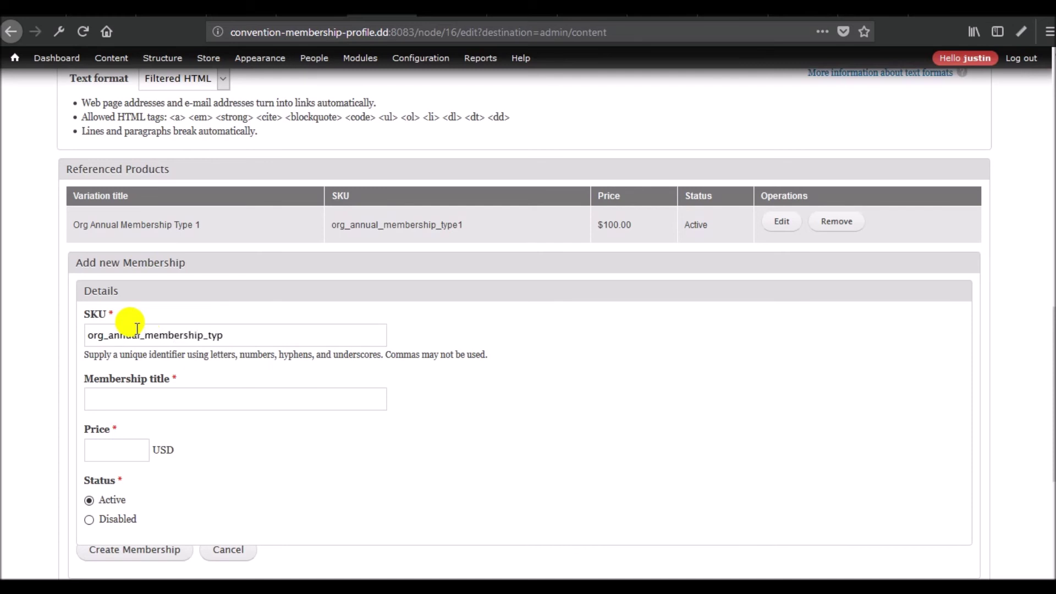
type("Org Annual Membersh")
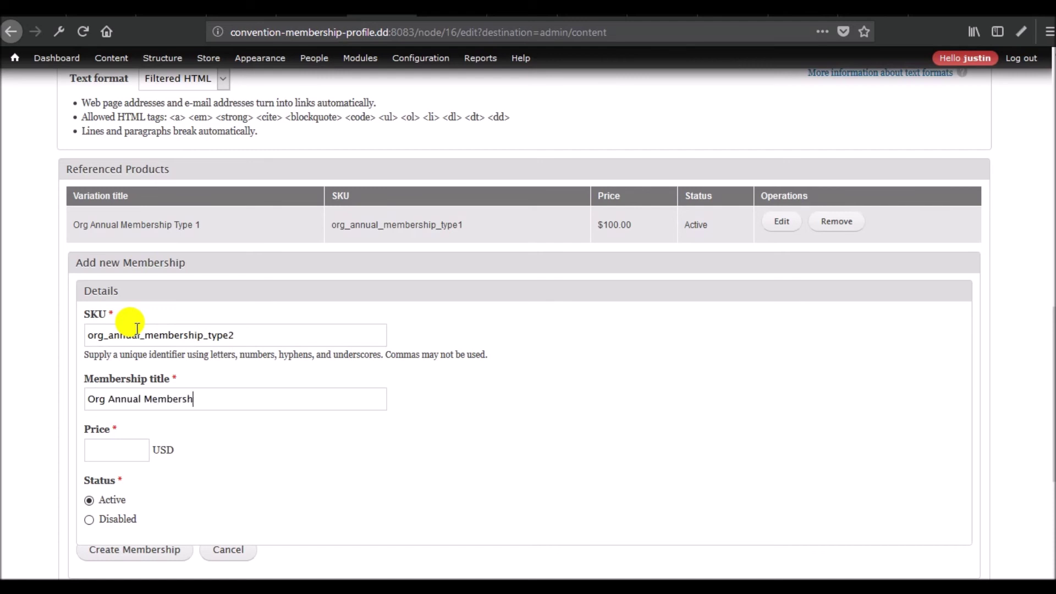
type("ip Type 2")
key("Tab")
type("200")
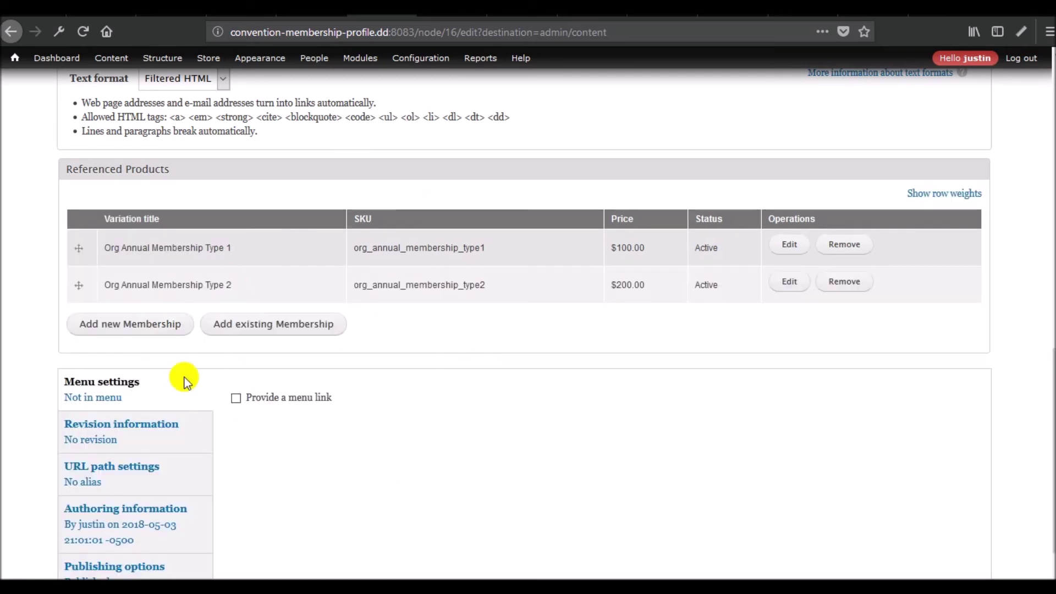
scroll(341, 426, "down", 3)
left_click(73, 458)
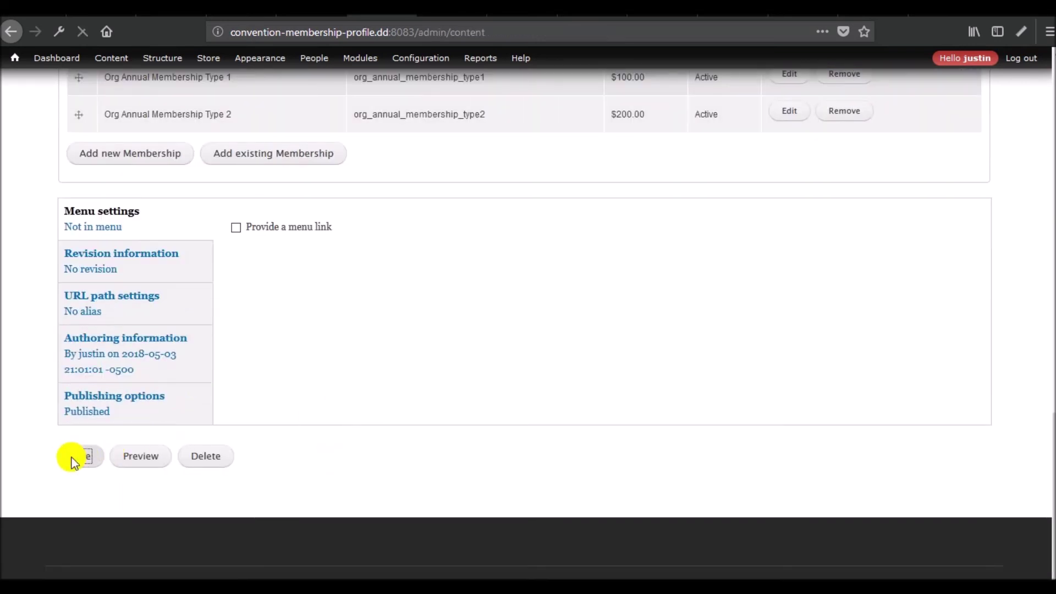
Step: View the Organization Annual Membership page and try the Type 1 and Type 2 choices under Referenced Products
scroll(352, 248, "down", 5)
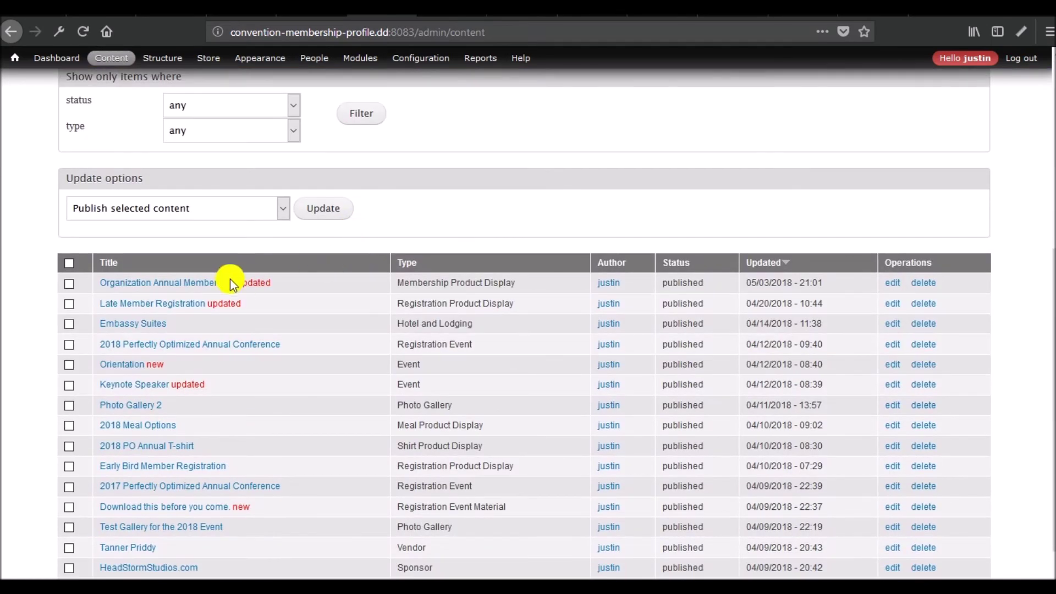
left_click(204, 284)
left_click(228, 423)
left_click(195, 451)
left_click(174, 422)
left_click(176, 439)
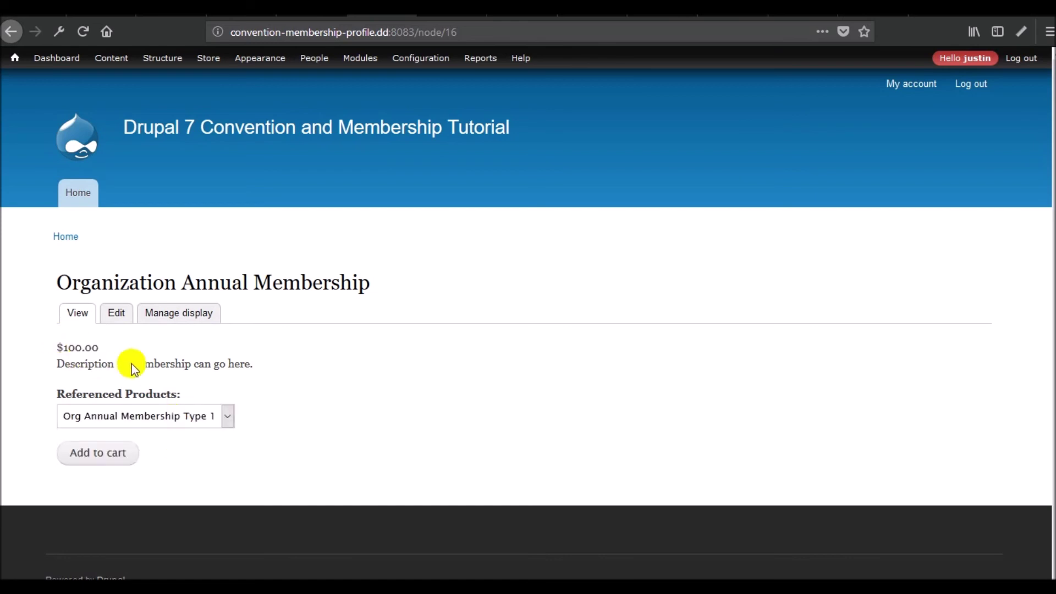
Step: Select the node/16 portion of the membership page's web address
left_click(466, 34)
key("BackSpace")
key("BackSpace")
left_click_drag(467, 34, 421, 38)
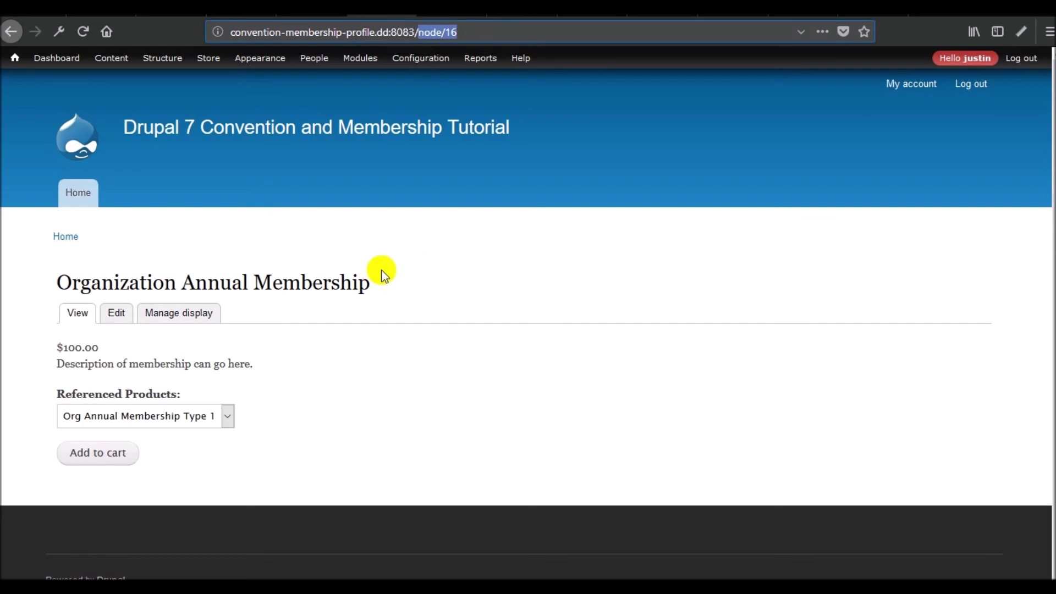
Step: Add a main menu link titled "Membership" with the path node/16 and save it
mouse_move(162, 58)
mouse_move(161, 174)
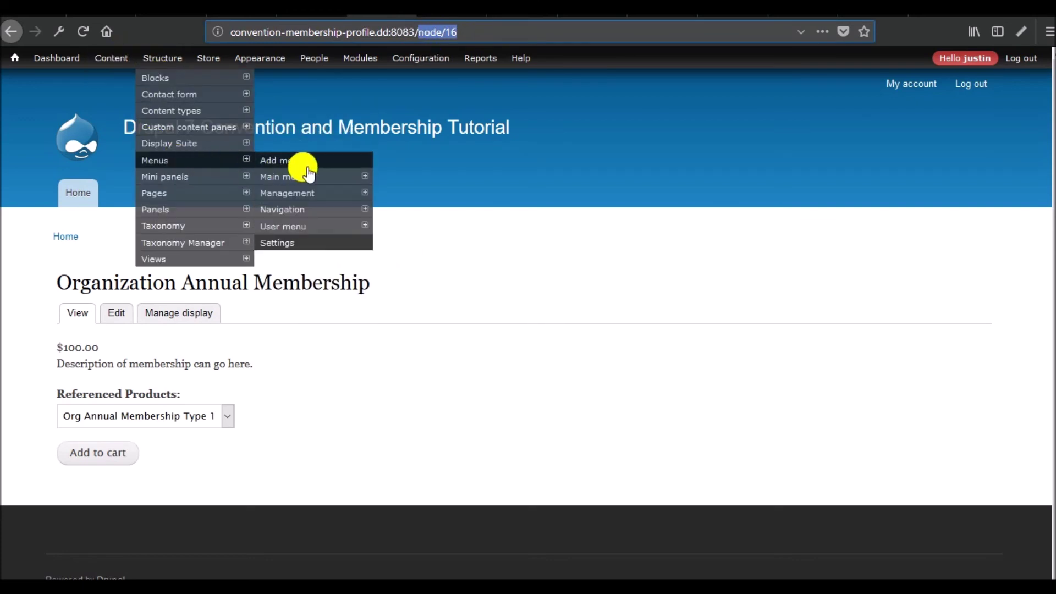
mouse_move(330, 177)
left_click(397, 177)
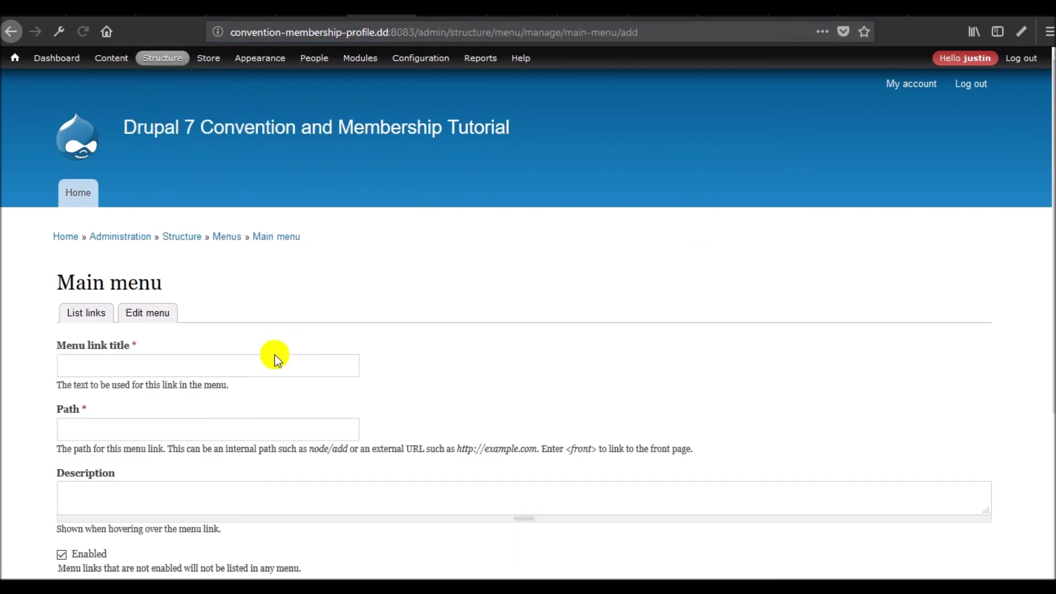
left_click(259, 353)
type("Membership")
key("Tab")
type("node/16")
scroll(193, 485, "down", 5)
left_click(71, 463)
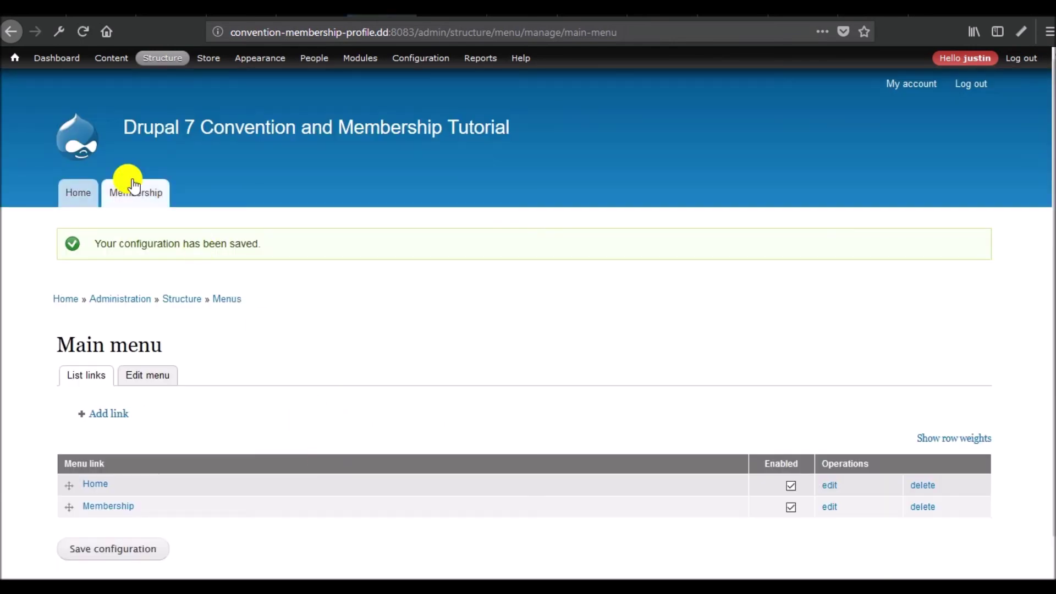
Step: Follow the new Membership menu link and look through the site's content list for the registration event
left_click(133, 201)
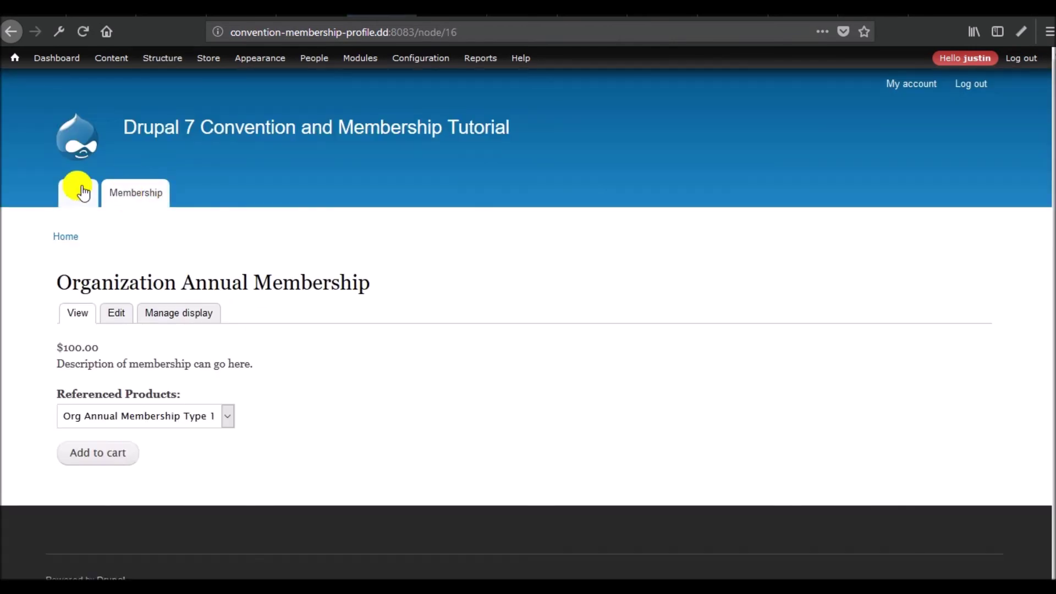
left_click(110, 60)
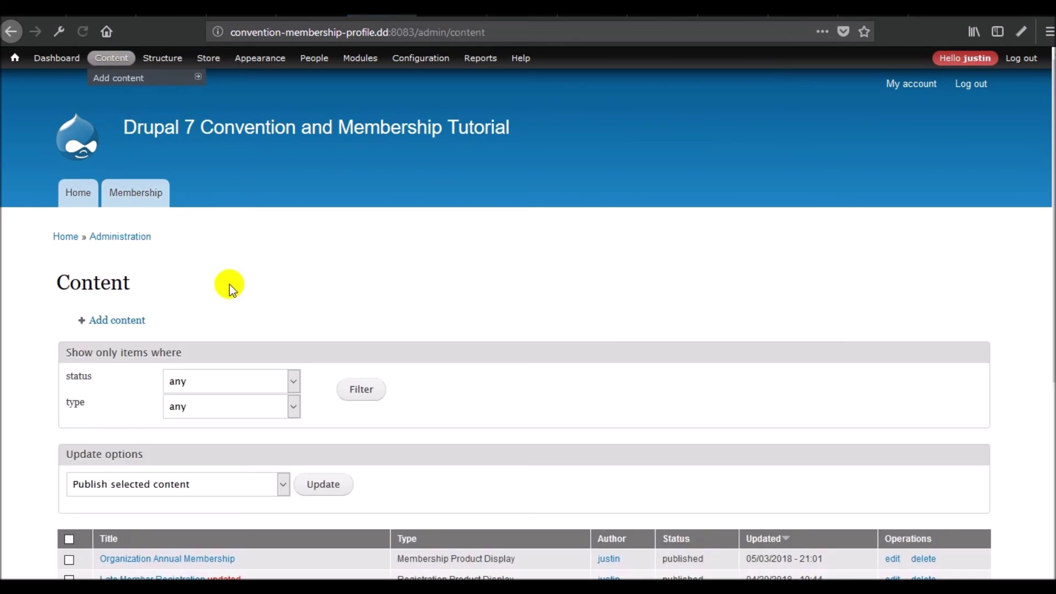
scroll(229, 284, "down", 6)
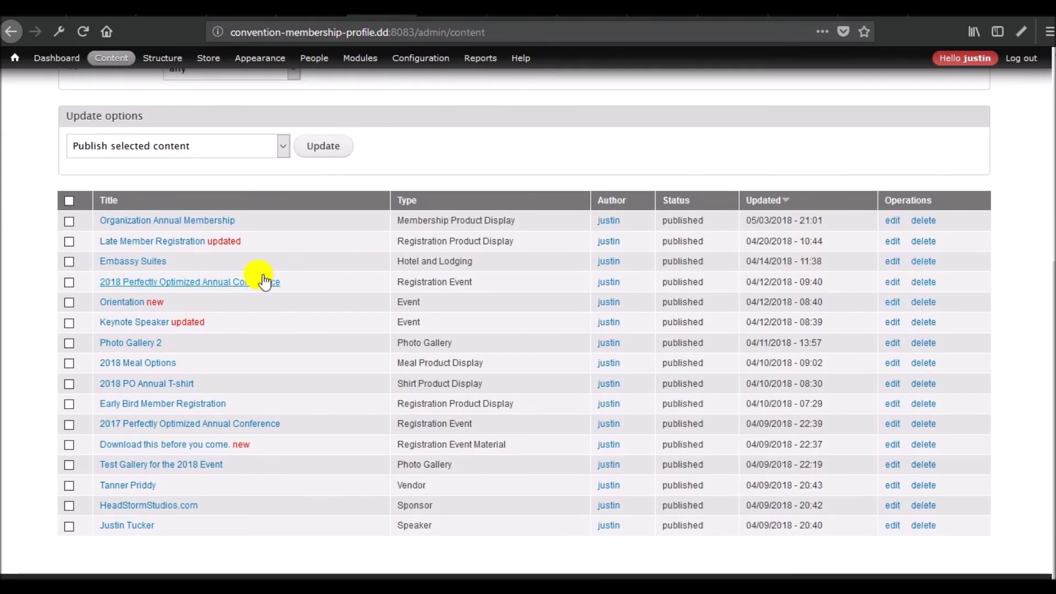
scroll(242, 210, "up", 5)
Step: Add a main menu link titled "Registration" with the path node/1 and save it
mouse_move(162, 58)
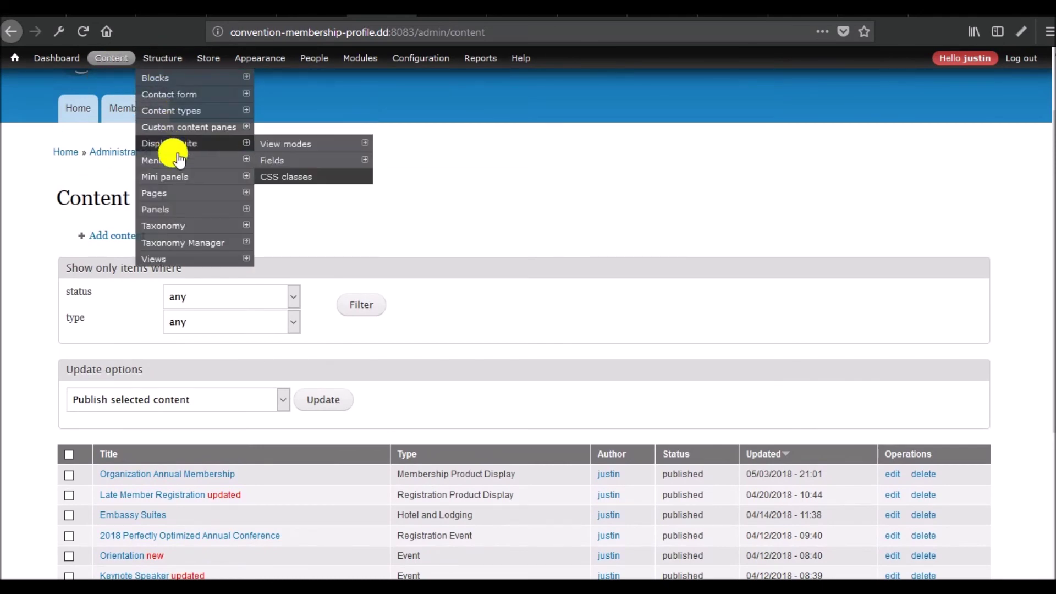
mouse_move(154, 160)
mouse_move(308, 176)
left_click(388, 177)
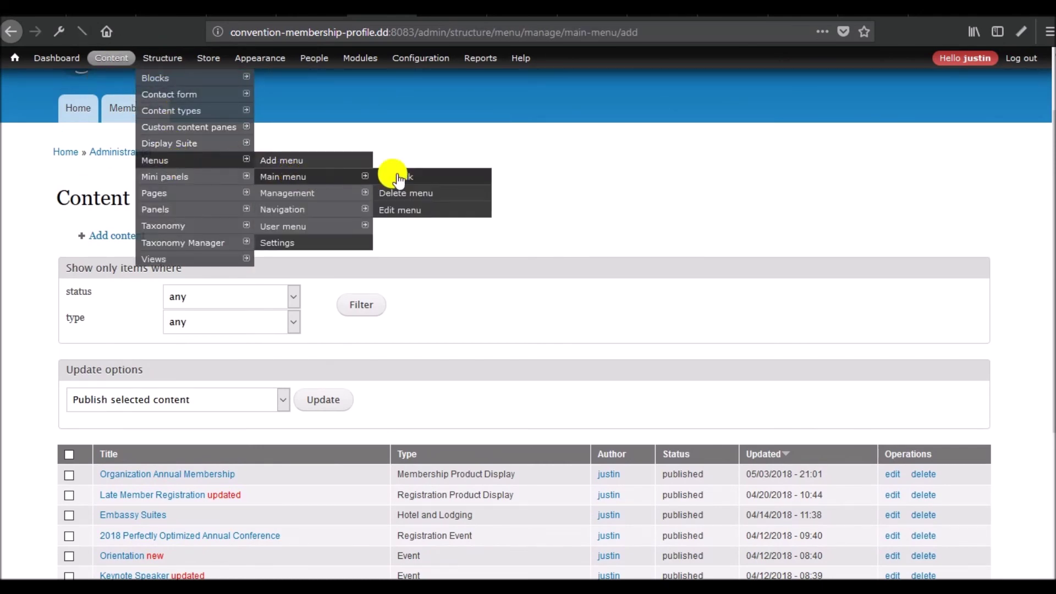
left_click(178, 364)
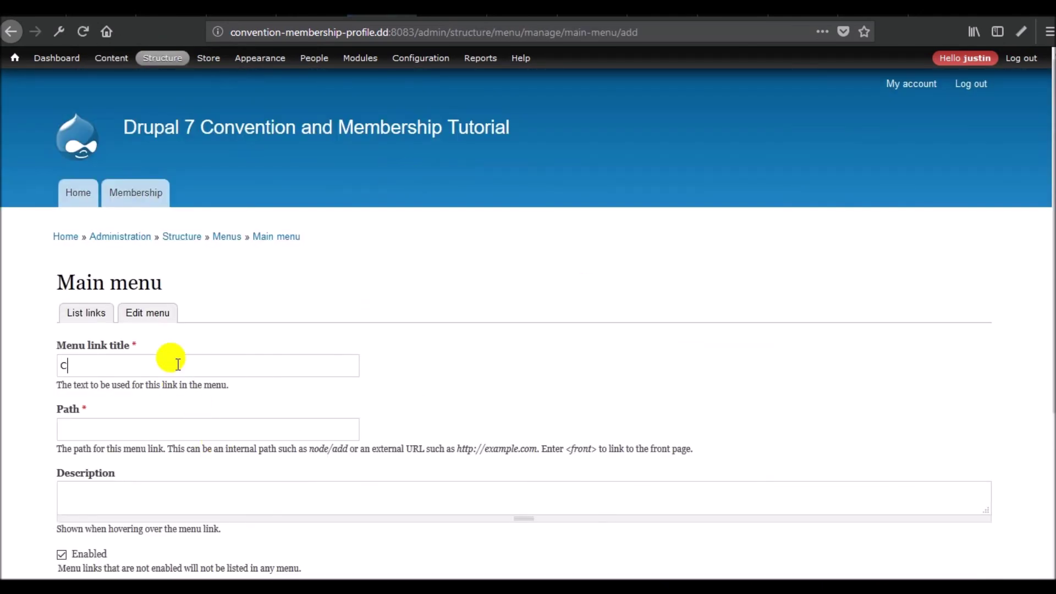
type("Regi")
key("Tab")
type("node/1")
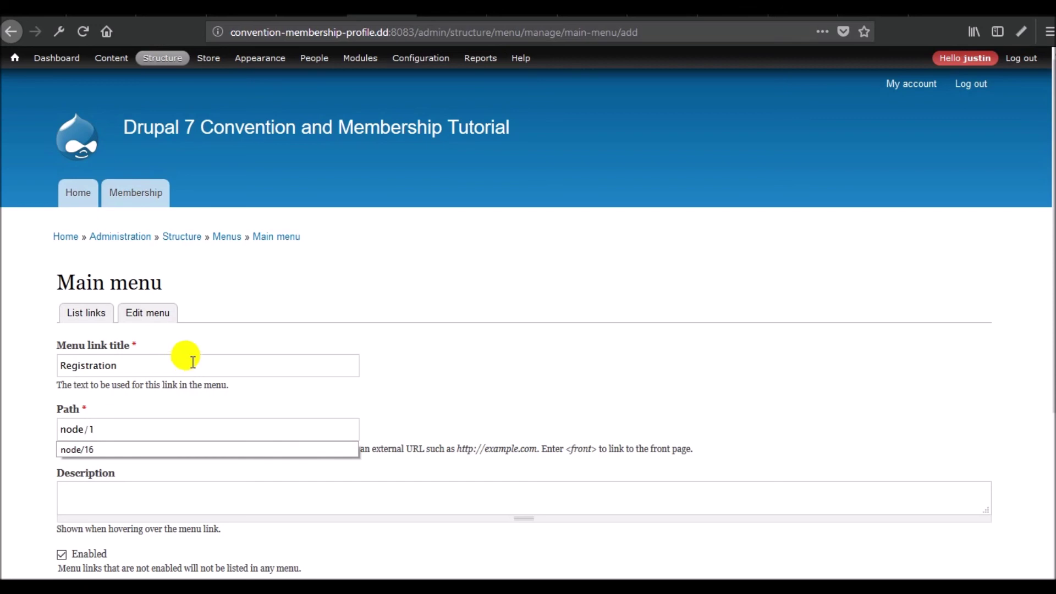
scroll(187, 360, "down", 6)
left_click(80, 456)
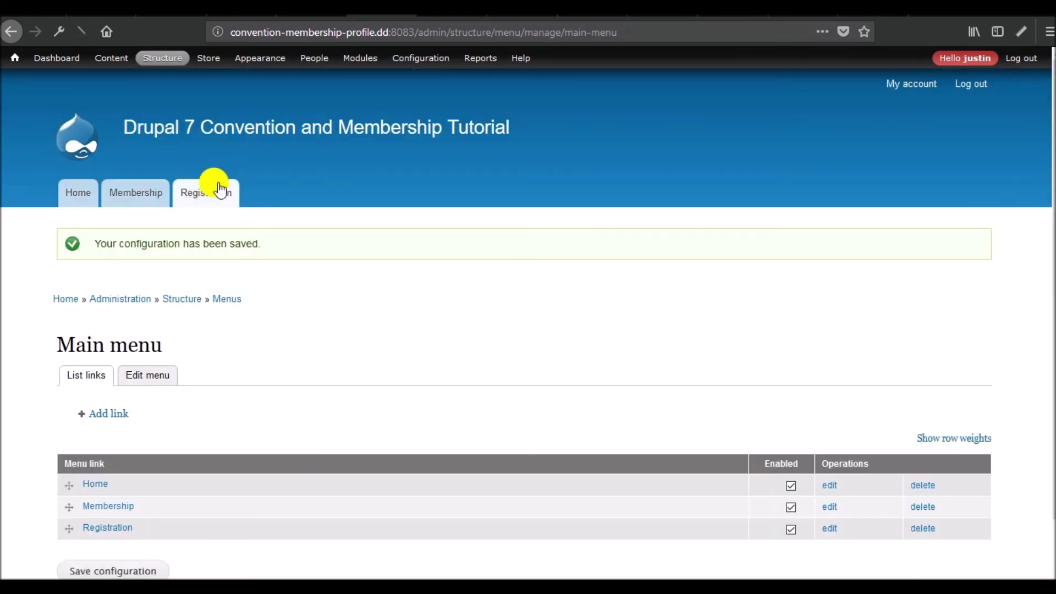
Step: Follow the new Registration menu link and look over the event page's registration packages, calendar and lodging information
left_click(211, 187)
scroll(250, 265, "down", 20)
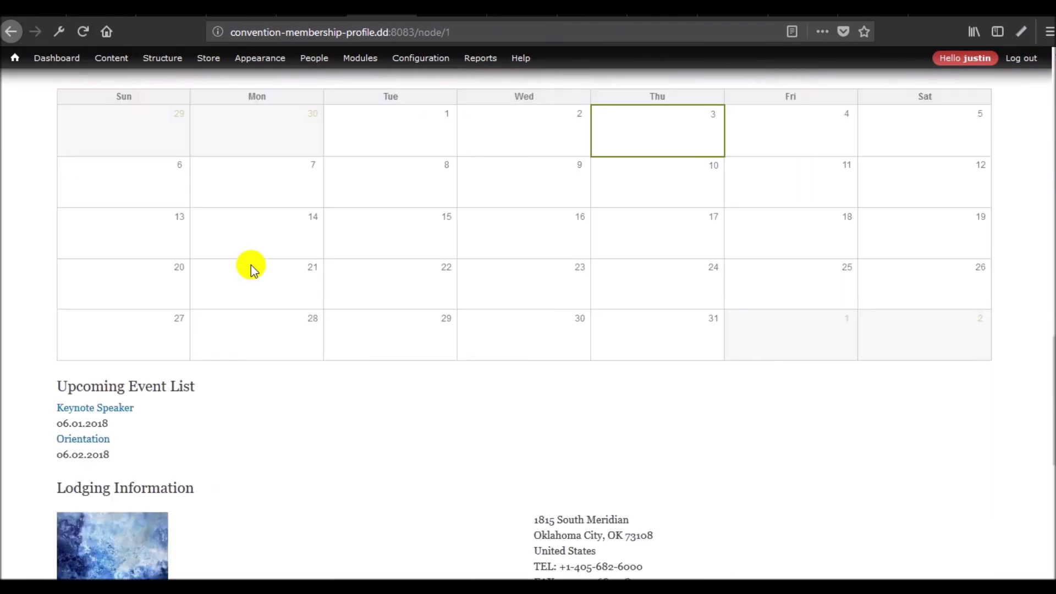
scroll(250, 265, "up", 8)
scroll(251, 265, "up", 10)
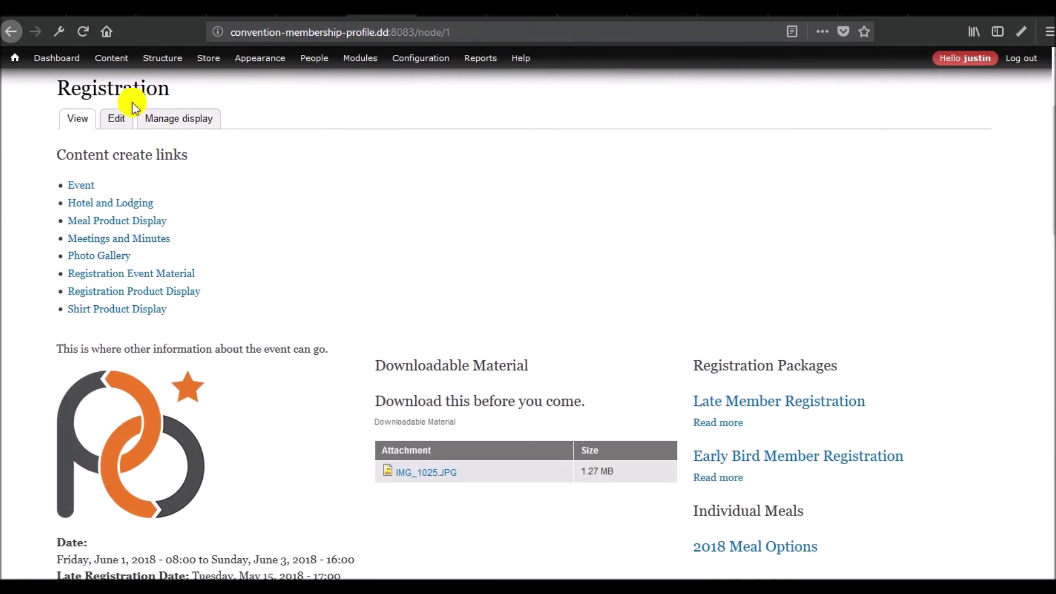
scroll(165, 209, "up", 3)
Step: Return to the Membership page and check the available Referenced Products choices, keeping Org Annual Membership Type 1 selected
left_click(124, 197)
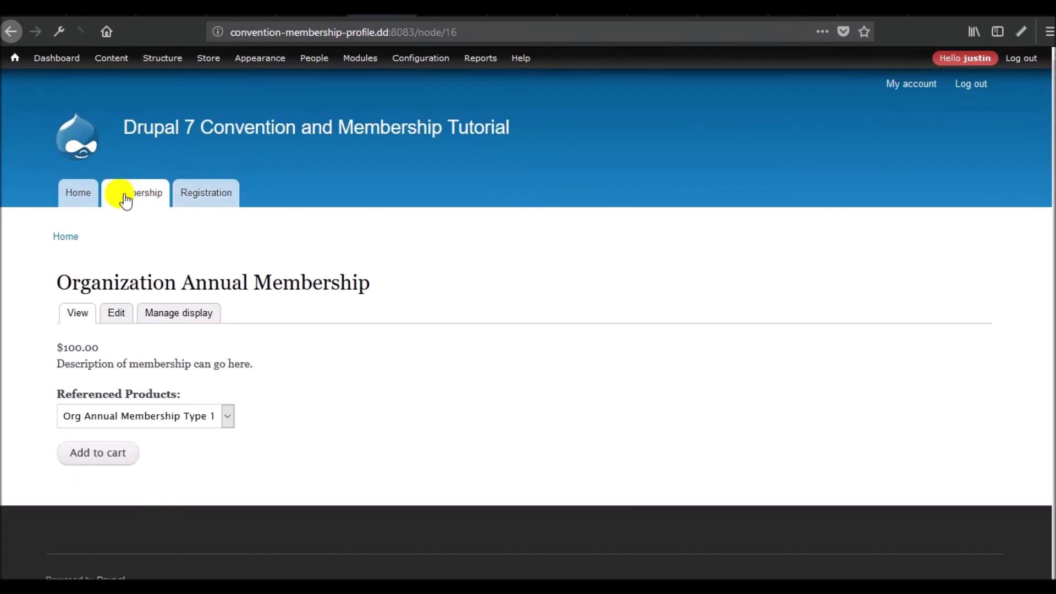
left_click(220, 417)
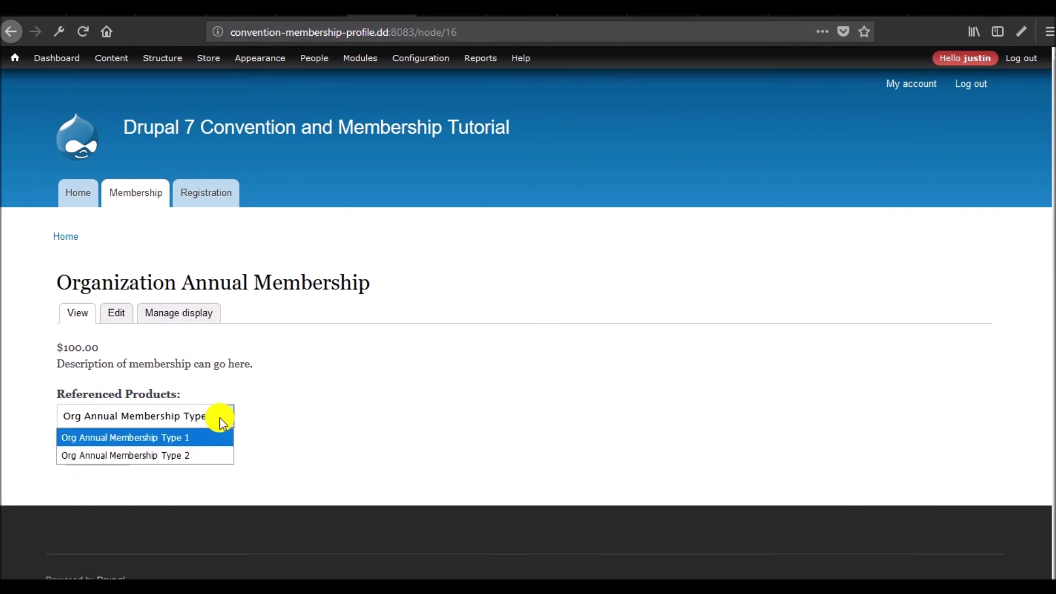
left_click(220, 417)
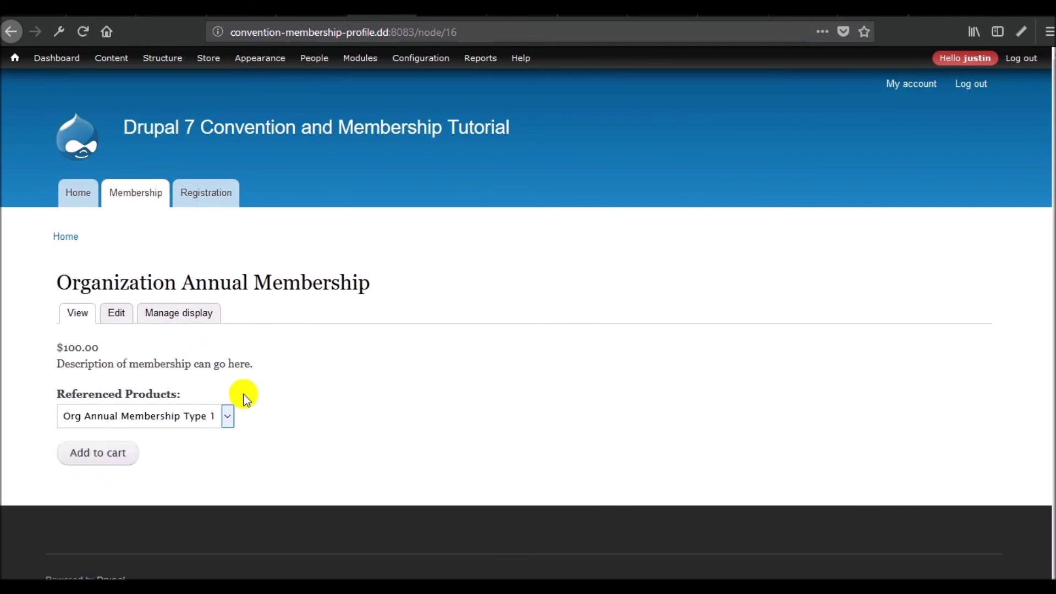
left_click(223, 419)
left_click(172, 438)
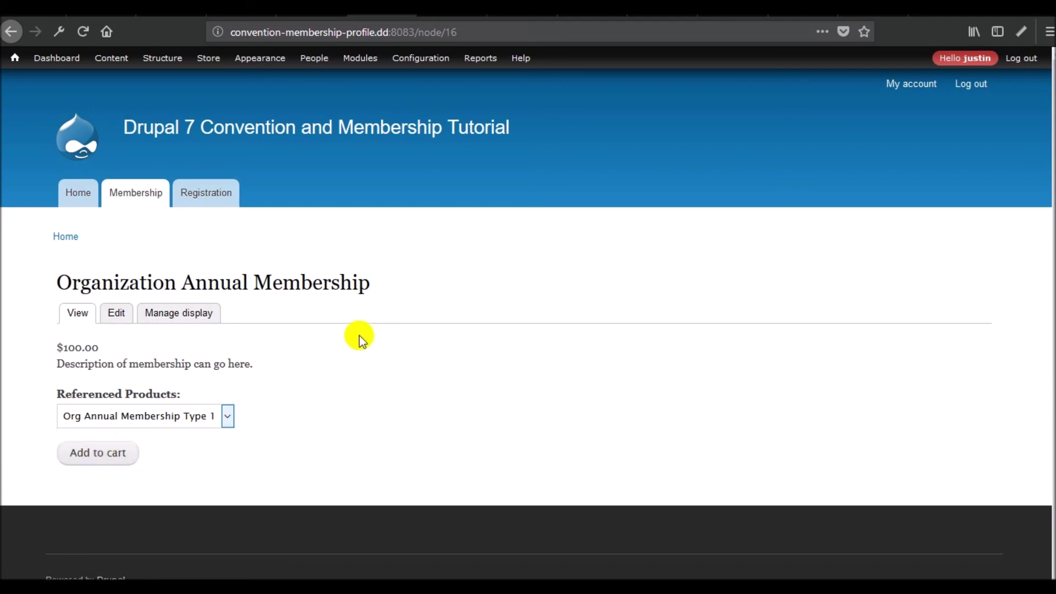
Step: Go to the fields management page of the user account settings and review the user fields, including Expiration Date
mouse_move(421, 58)
mouse_move(420, 256)
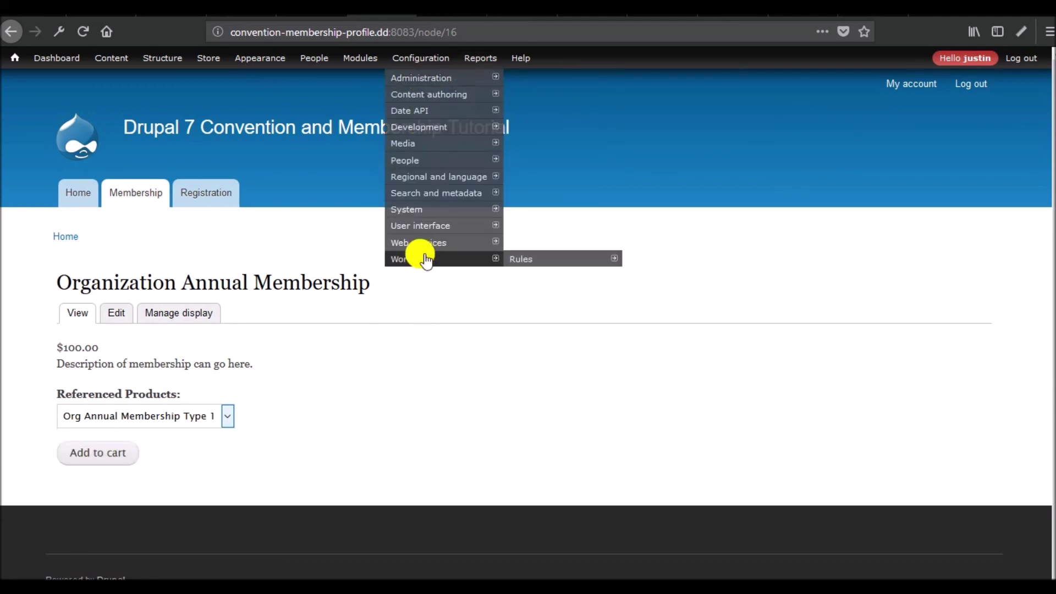
left_click(428, 58)
left_click(104, 404)
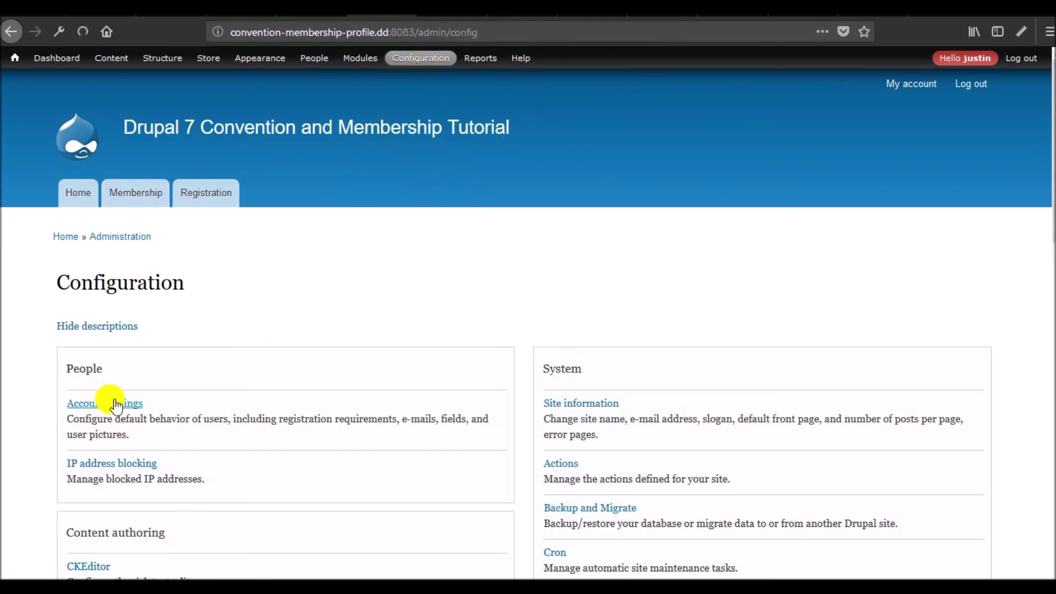
scroll(206, 397, "down", 5)
scroll(205, 397, "up", 10)
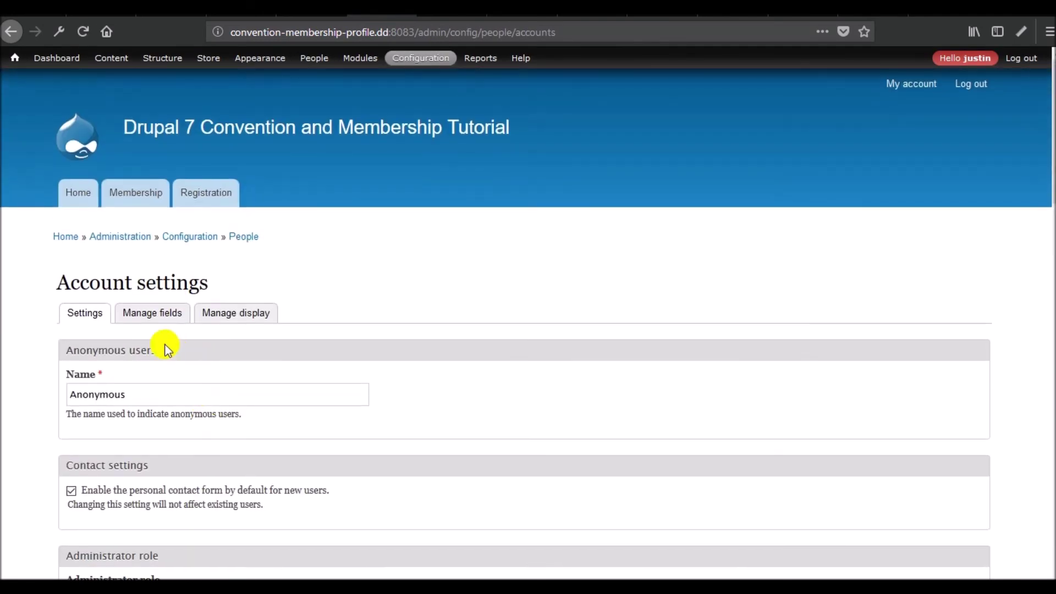
scroll(207, 351, "down", 5)
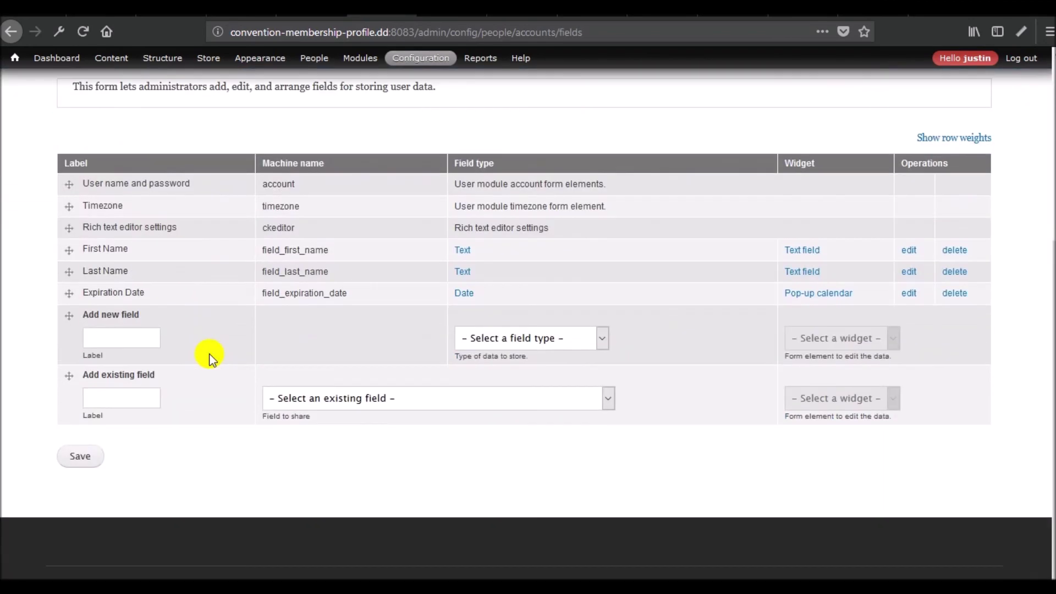
Step: Open the administrator account for editing from the people list and examine its roles, First Name, Last Name and Expiration Date fields
scroll(156, 366, "up", 5)
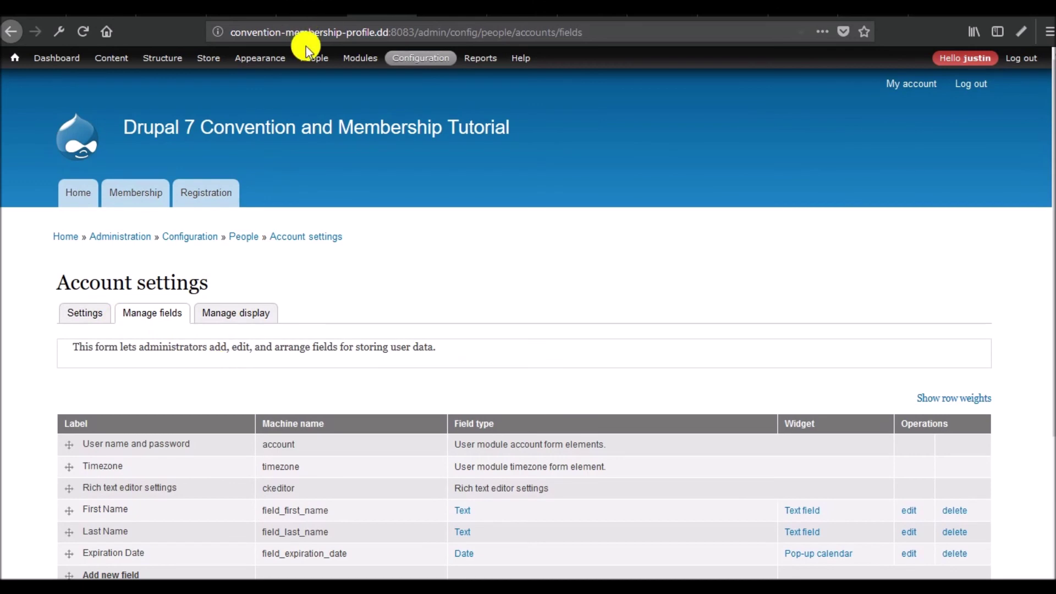
left_click(317, 59)
scroll(268, 324, "down", 3)
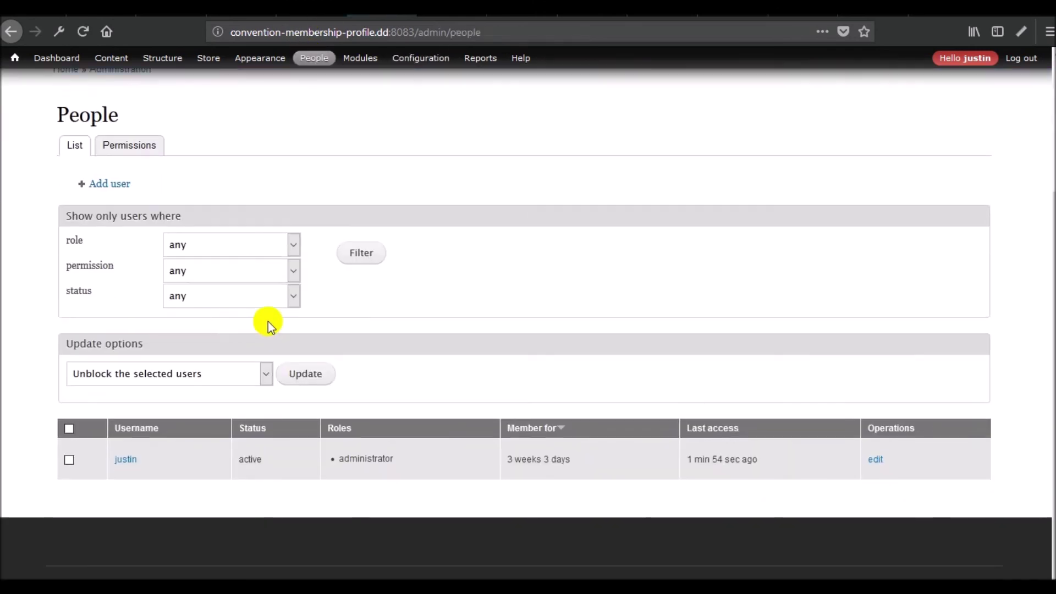
left_click(872, 463)
scroll(350, 241, "down", 5)
scroll(350, 237, "down", 6)
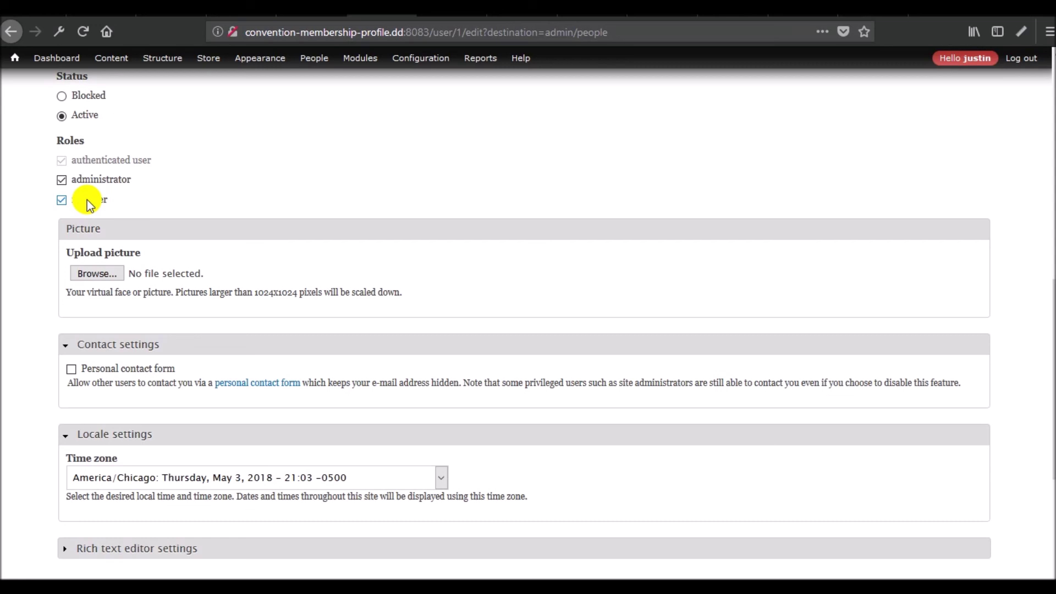
scroll(299, 265, "down", 6)
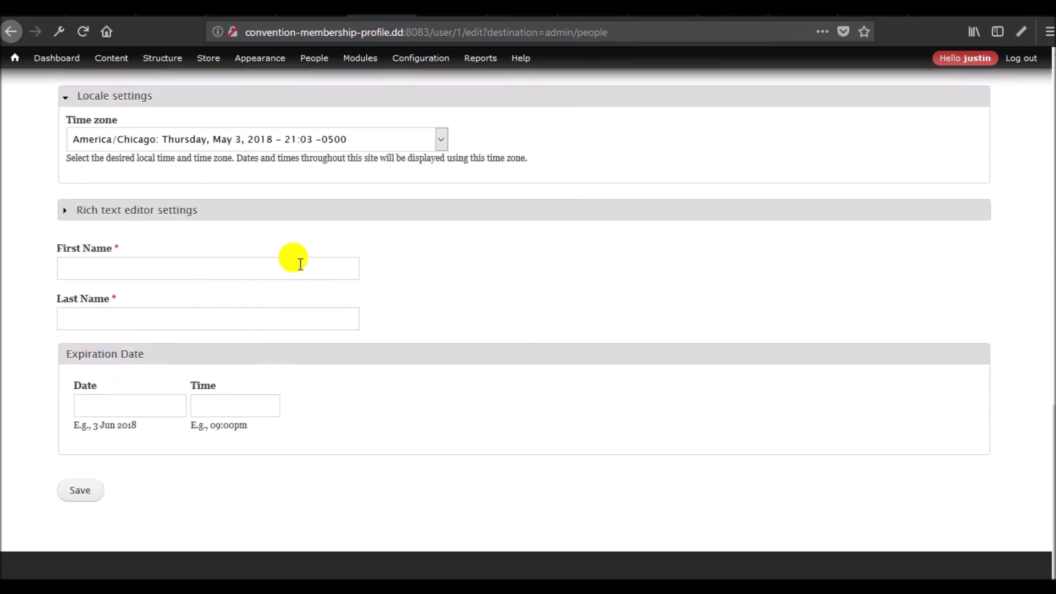
Step: Leave the account form without saving and go to the site's home page
scroll(295, 257, "up", 13)
scroll(301, 264, "up", 4)
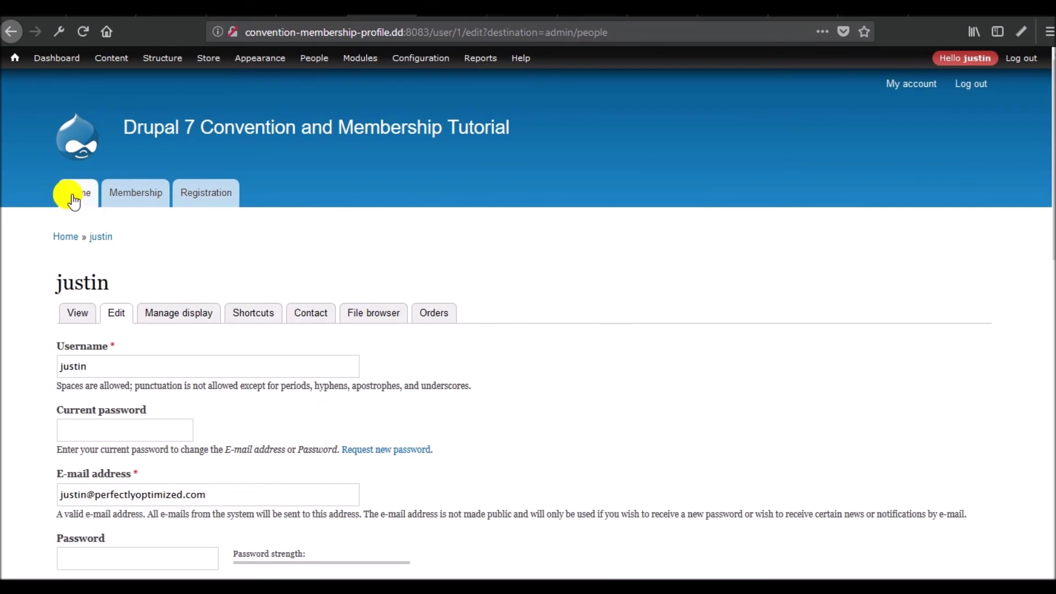
left_click(83, 199)
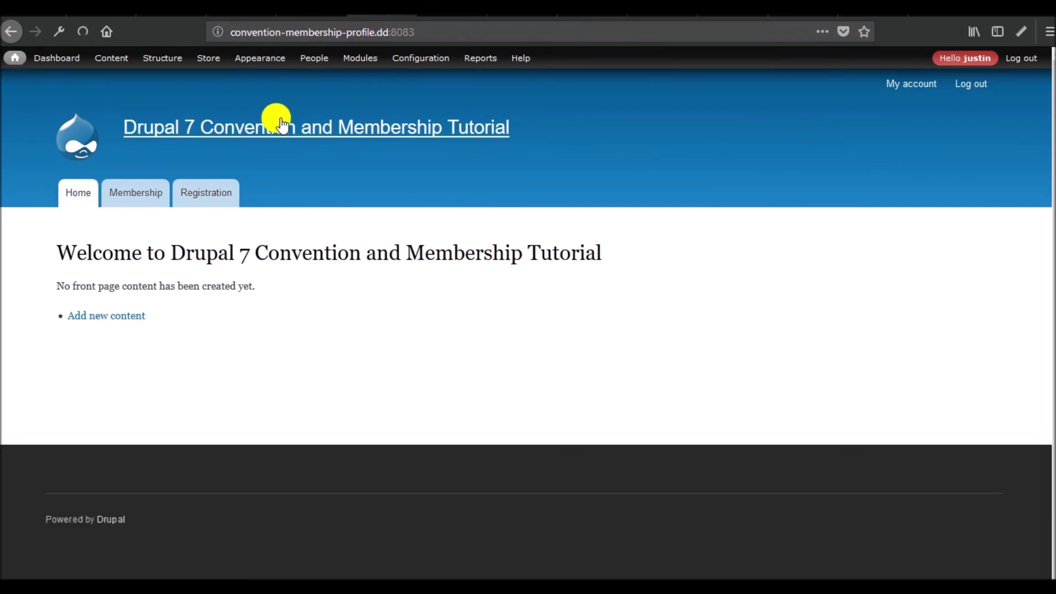